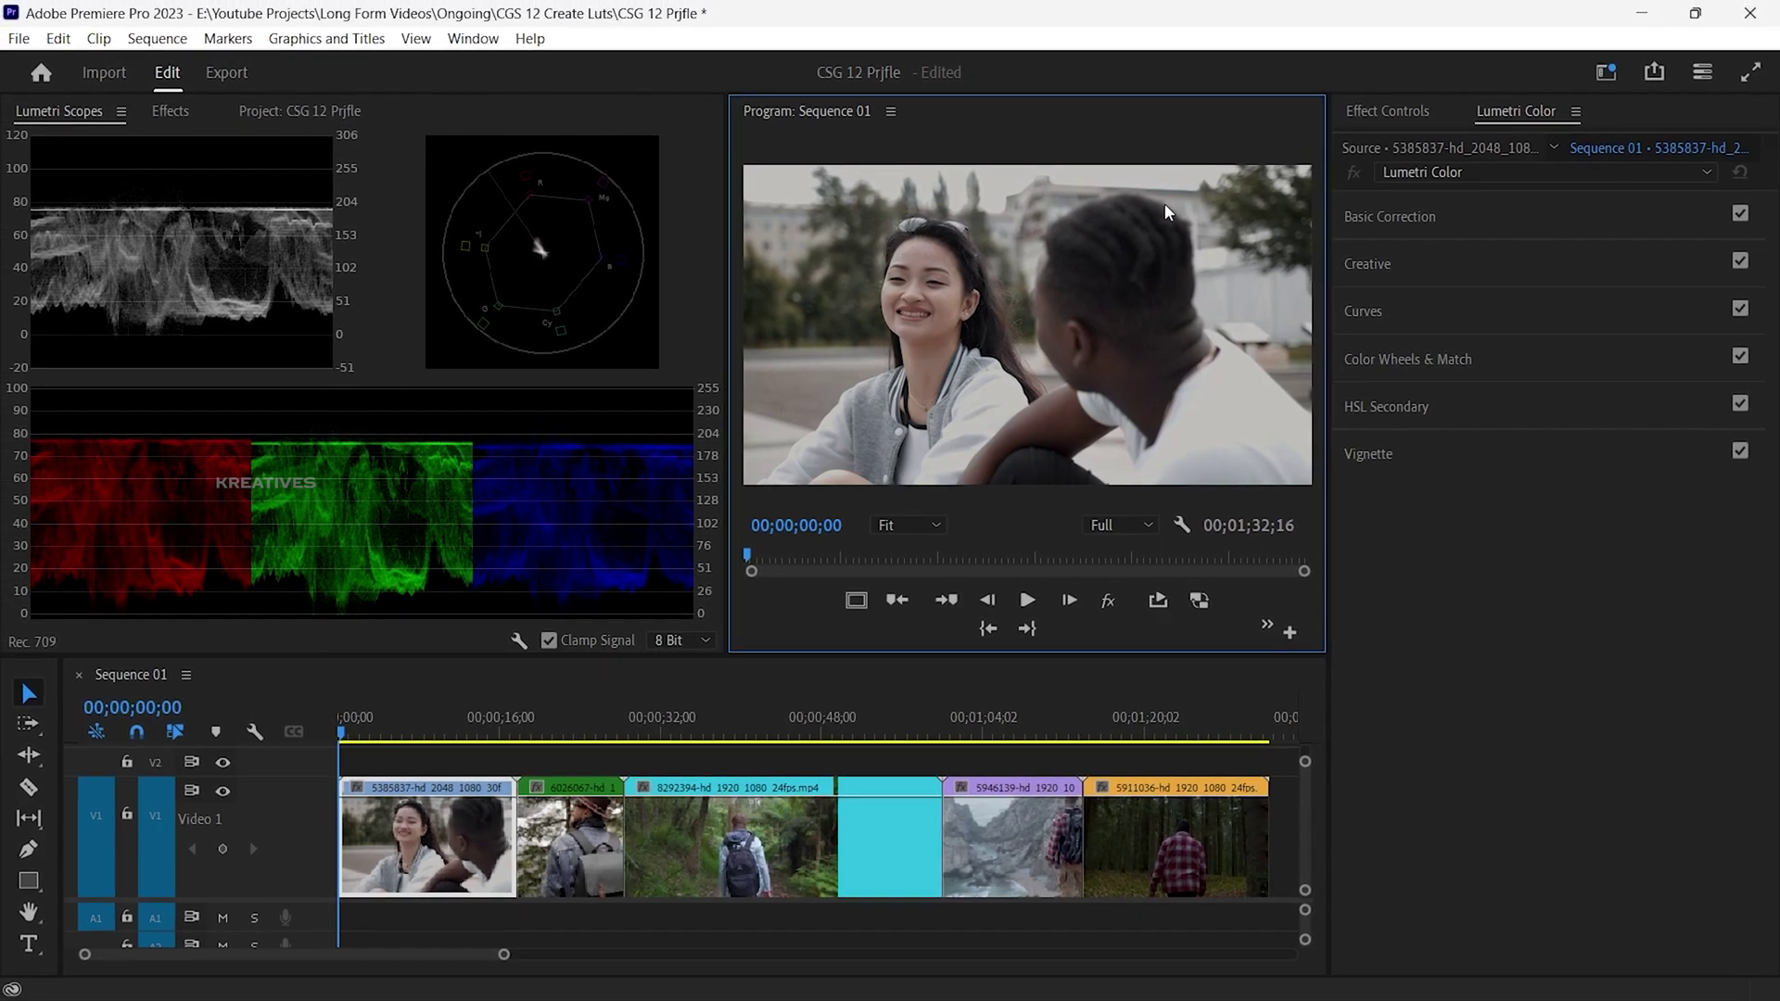
In Basic Correction, set temperature to -3.7, tint 0.9, contrast 24.1, highlights -11.0, shadows -6.5 and whites -6.5 for the first clip.
{"action": "left_click", "coordinate": [1428, 217]}
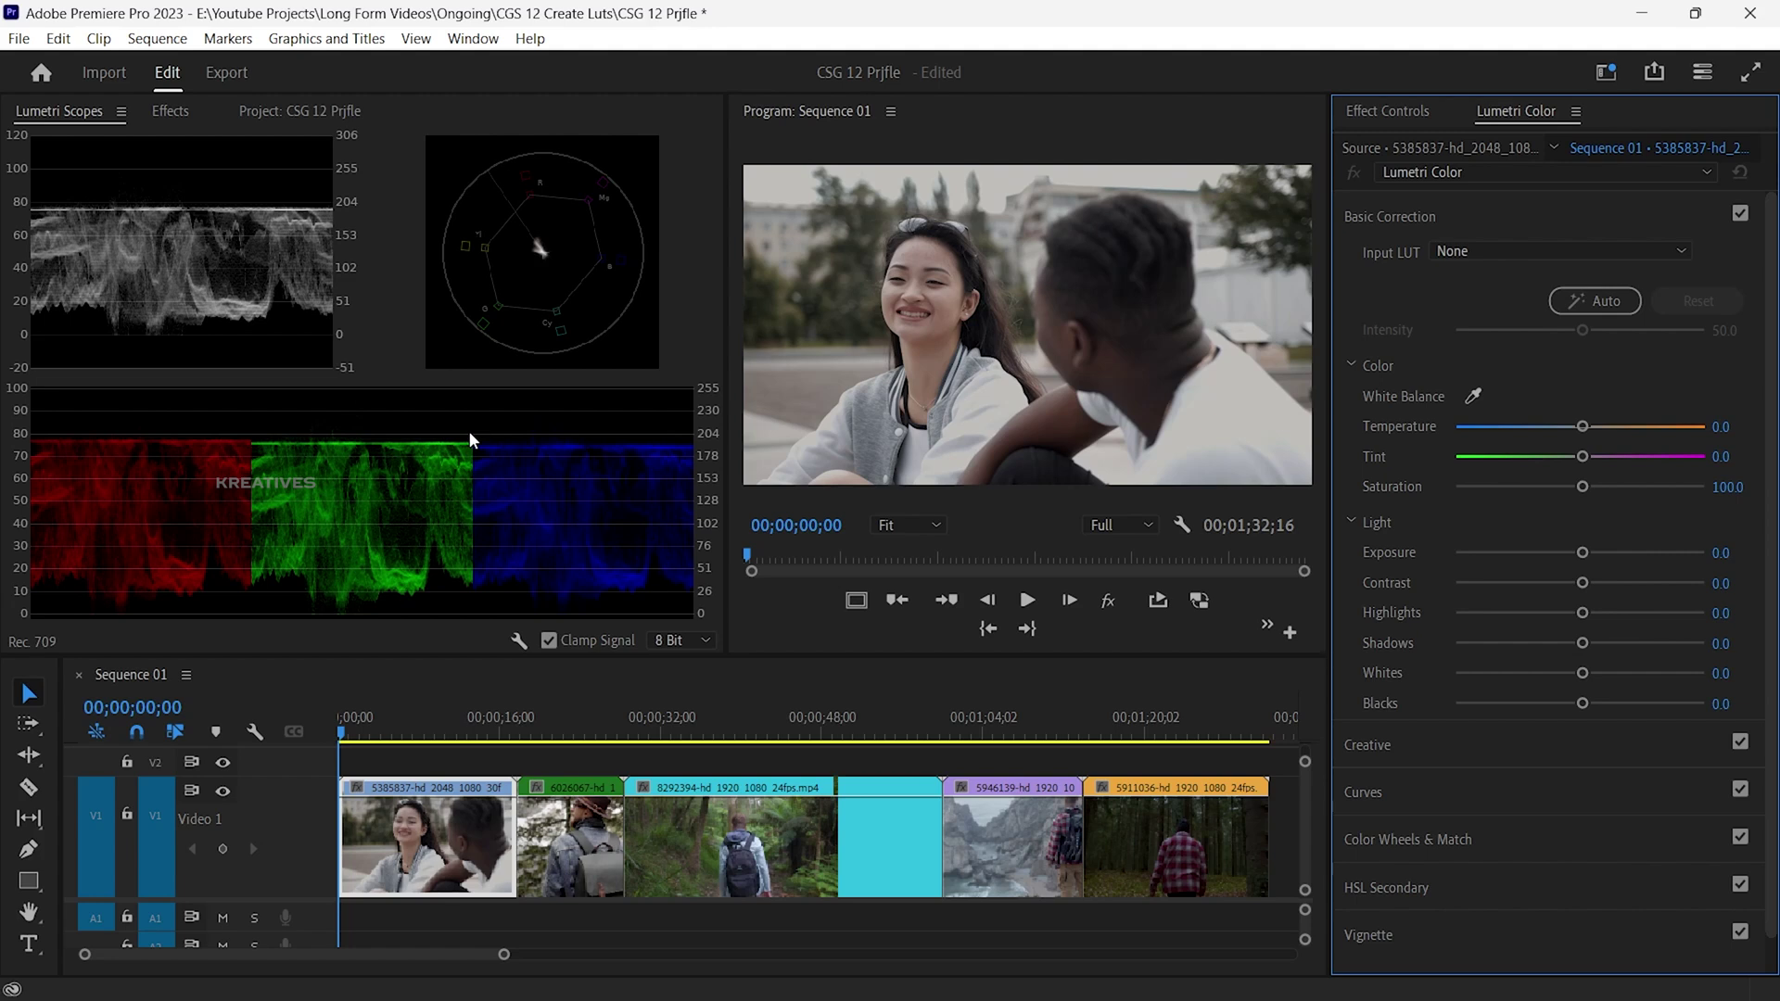
{"action": "left_click_drag", "start_coordinate": [1582, 427], "coordinate": [1580, 462]}
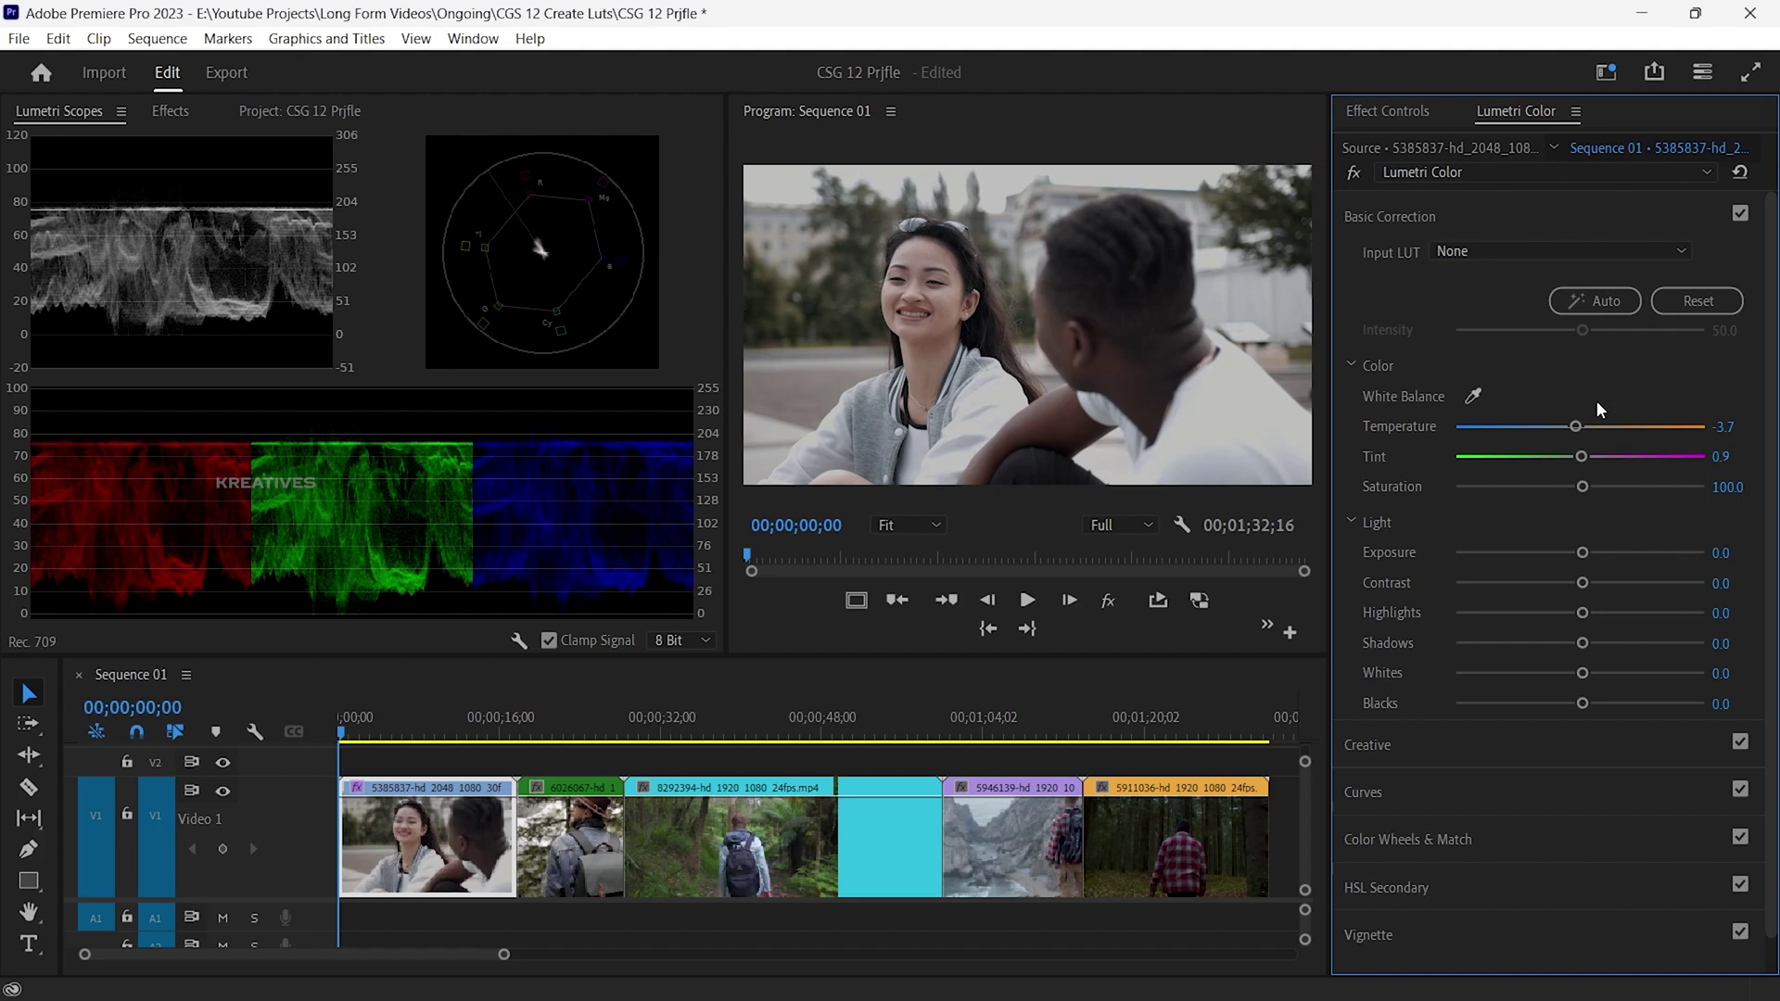
{"action": "scroll", "coordinate": [1597, 406], "scroll_direction": "down", "scroll_amount": 1}
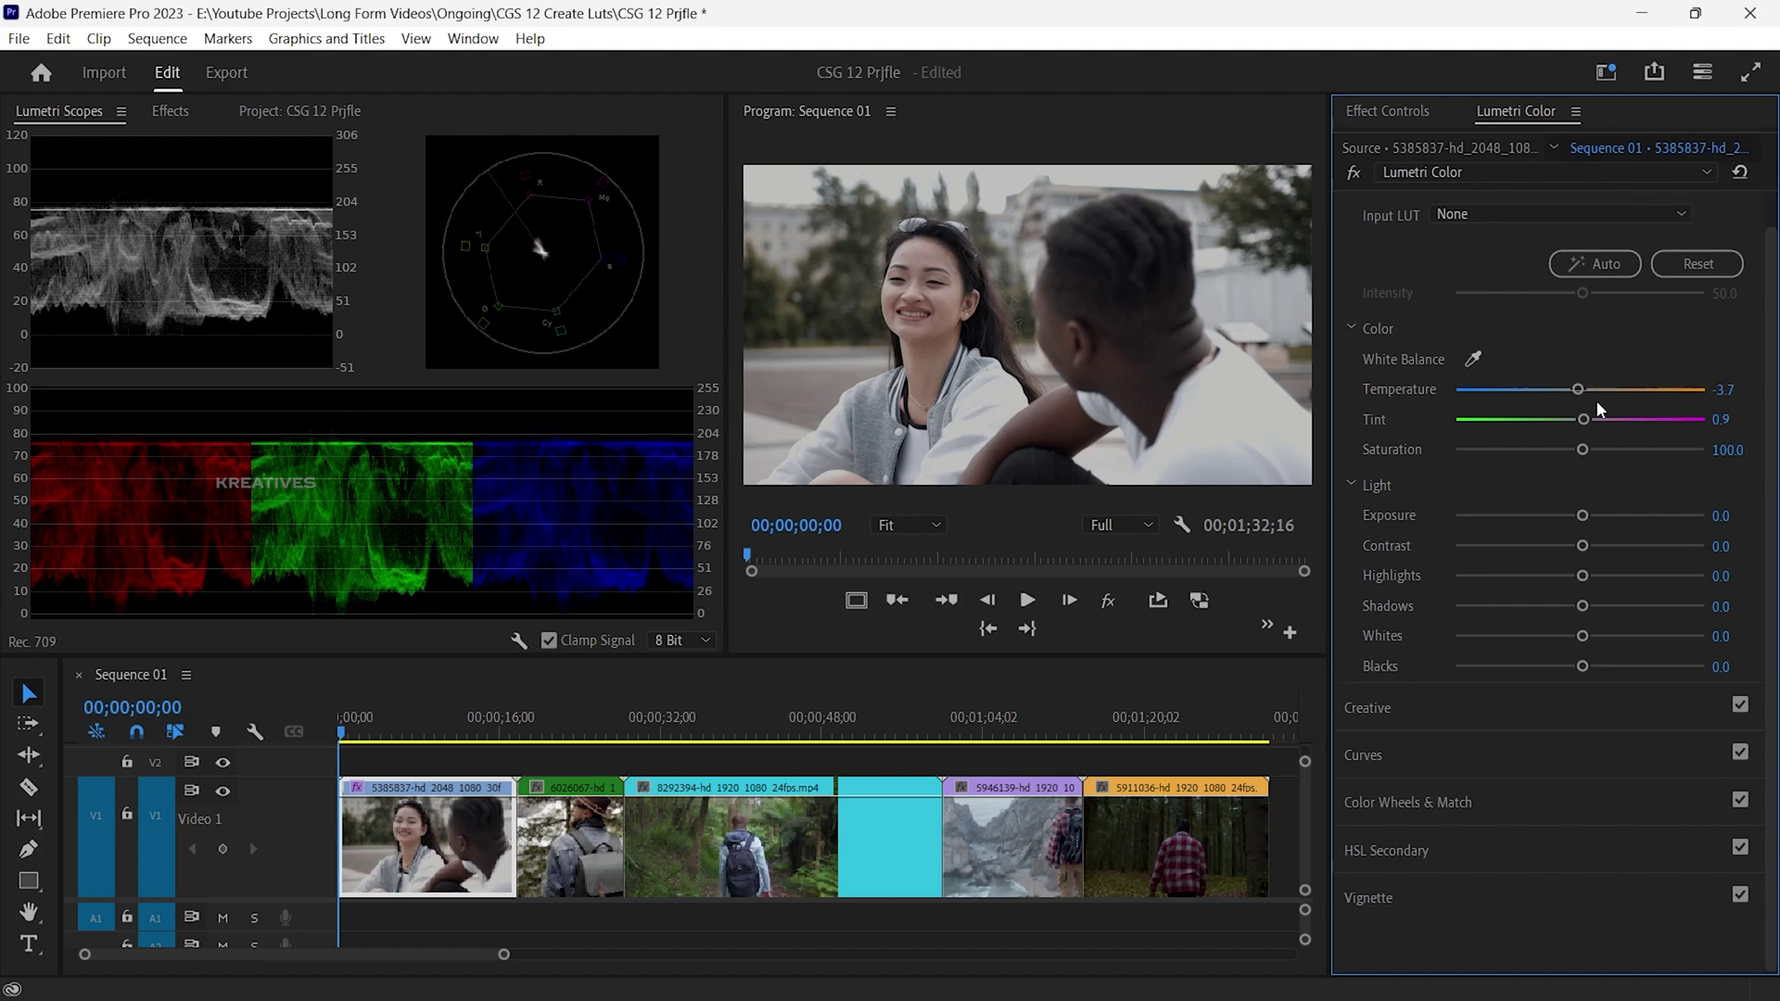
{"action": "left_click_drag", "start_coordinate": [1583, 546], "coordinate": [1574, 616]}
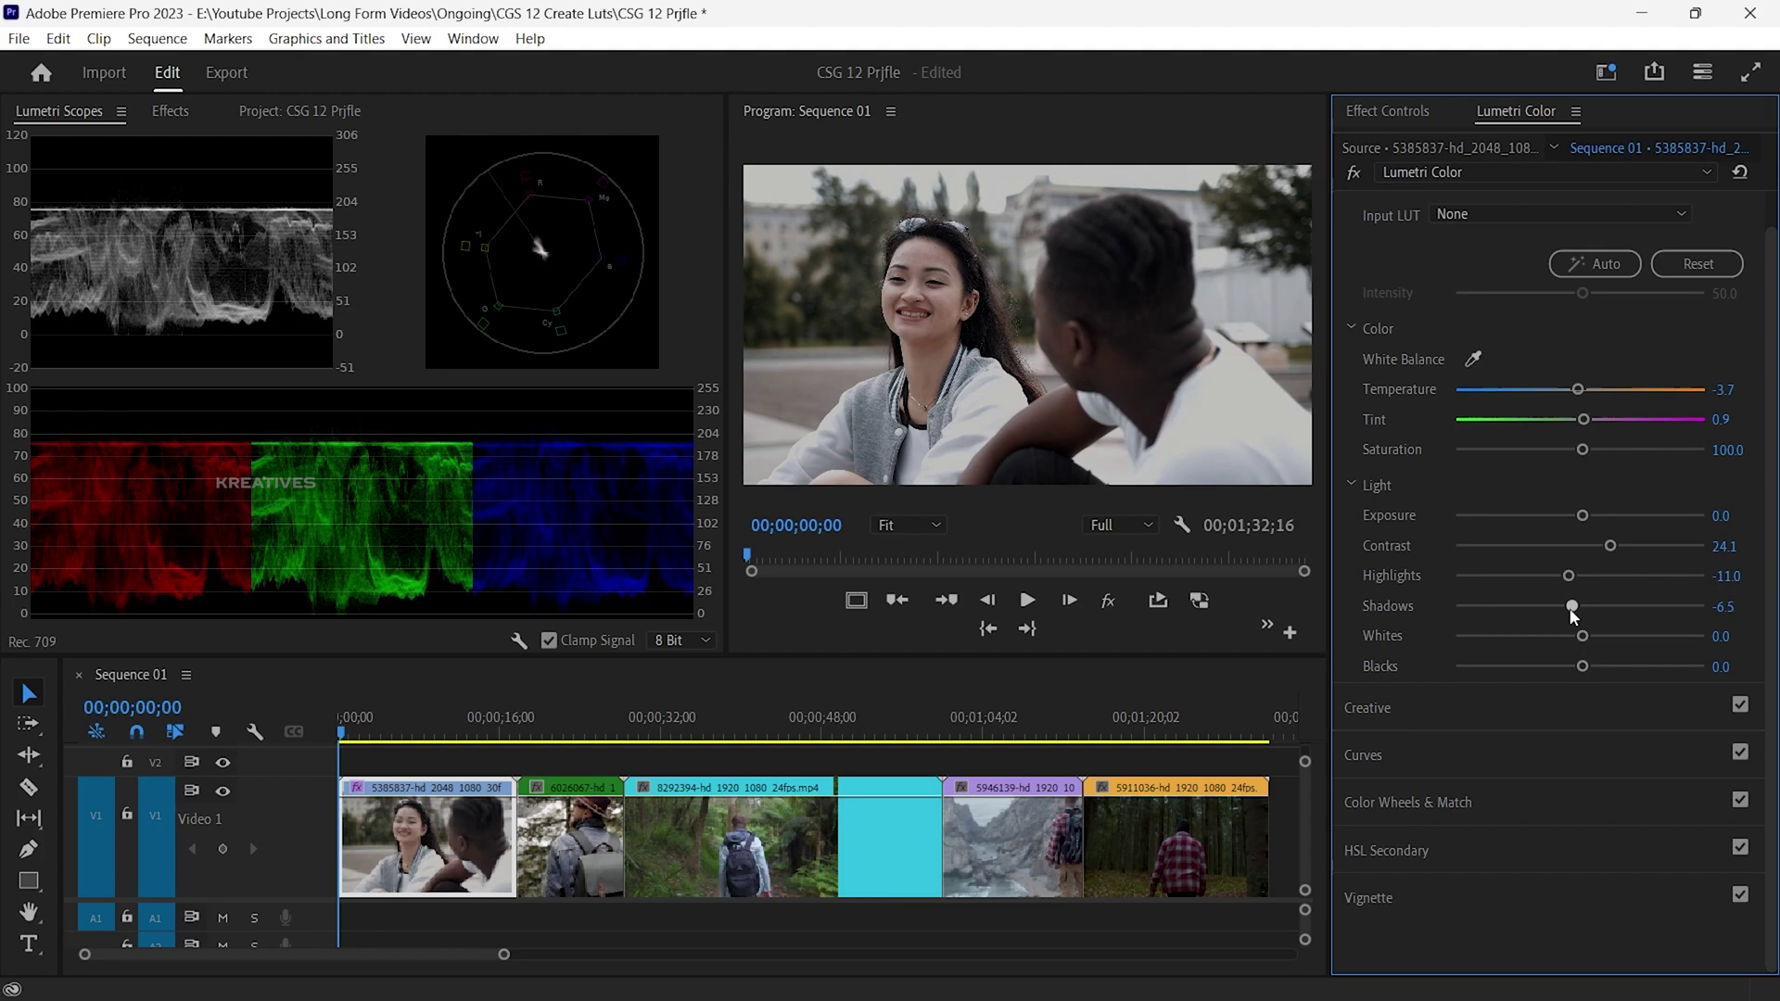
{"action": "left_click_drag", "start_coordinate": [1581, 636], "coordinate": [1571, 638]}
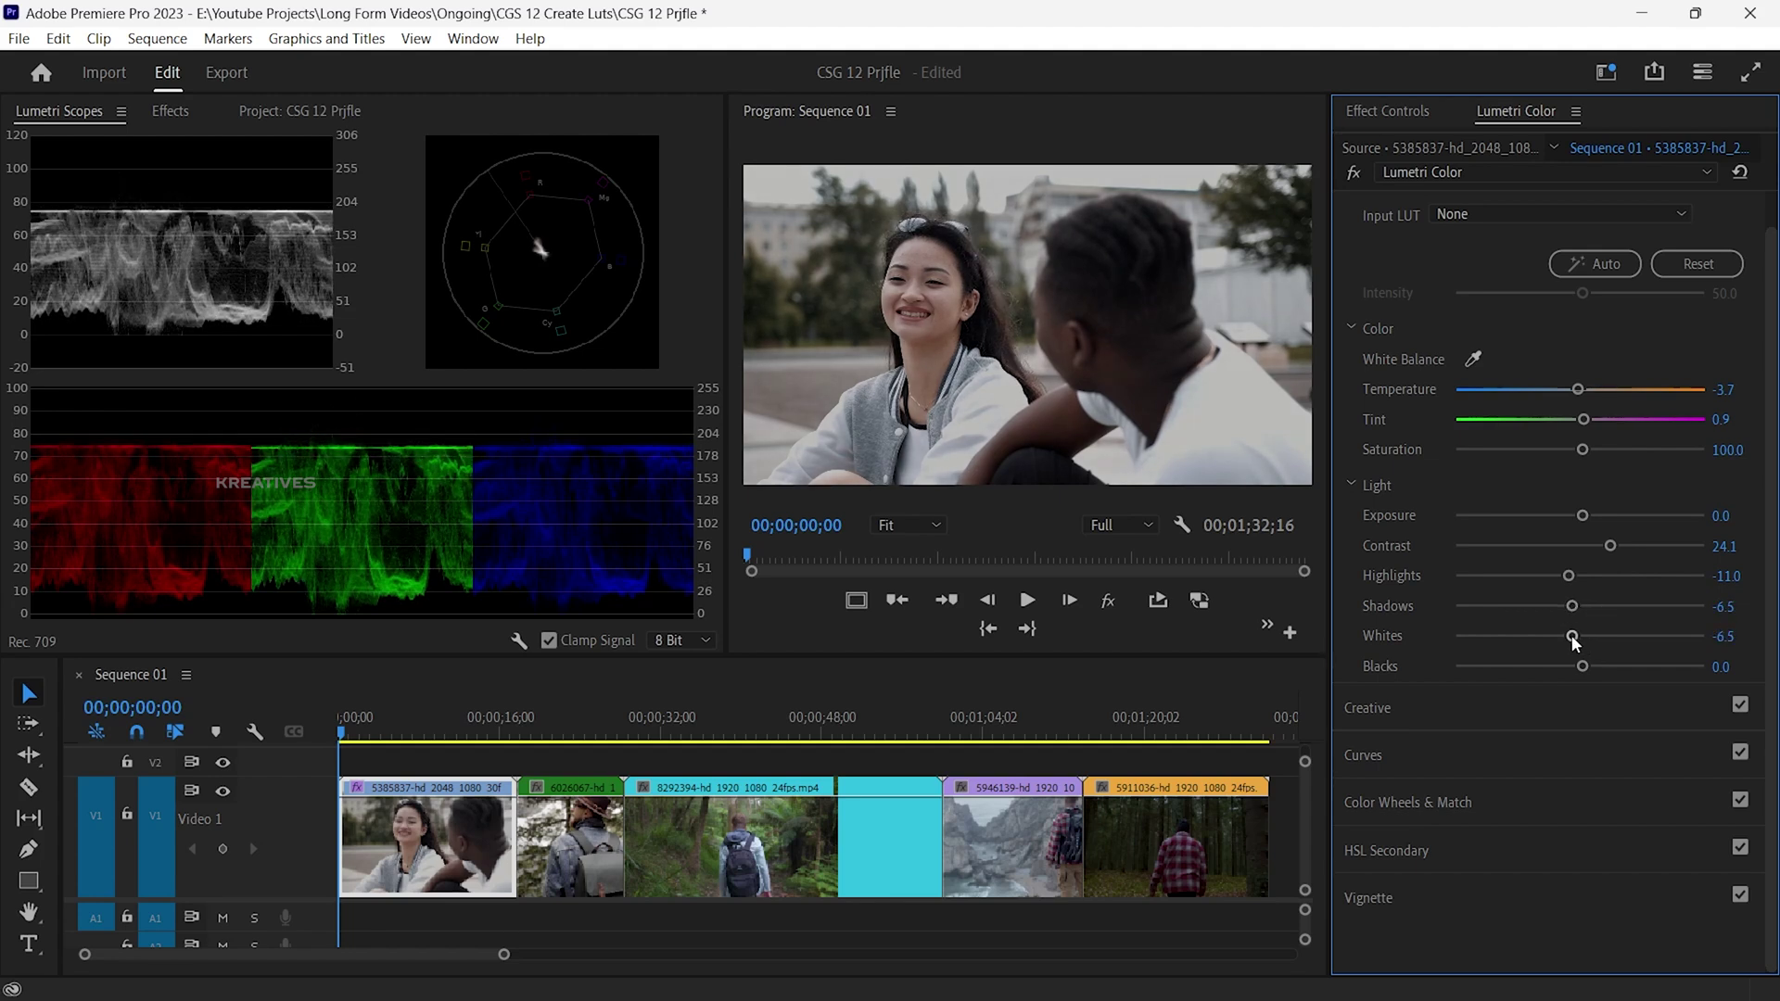
{"action": "scroll", "coordinate": [1403, 223], "scroll_direction": "up", "scroll_amount": 1}
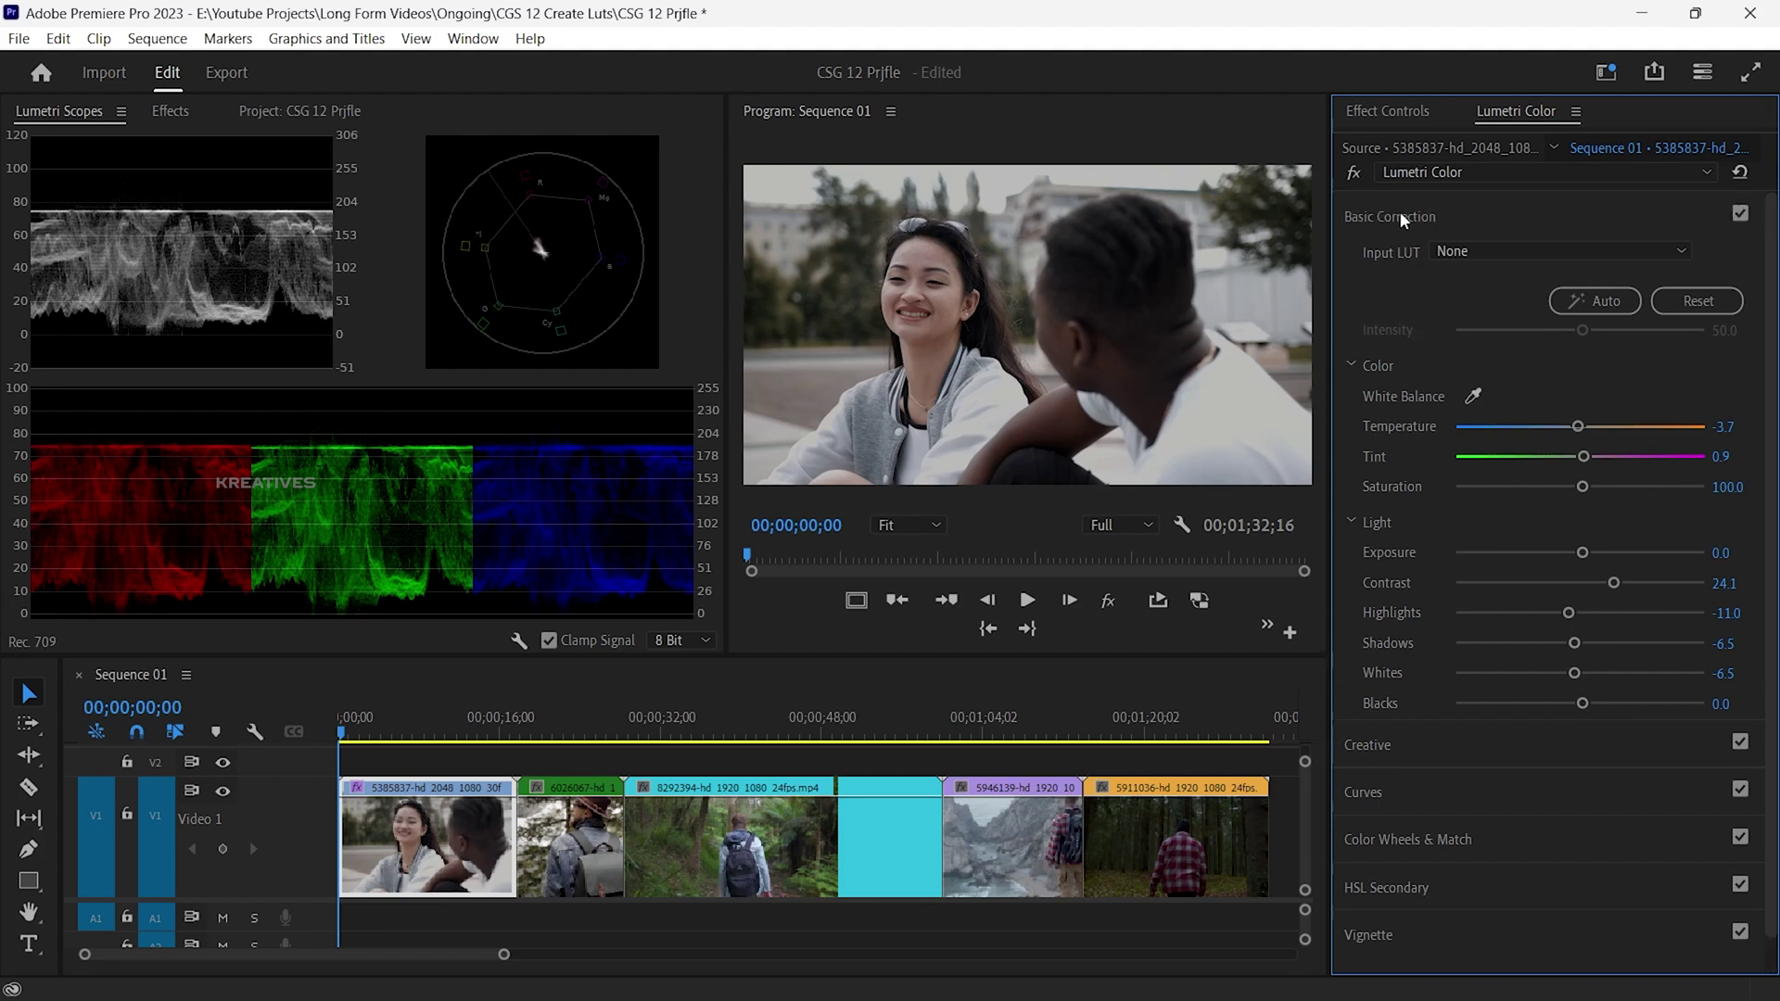
{"action": "left_click", "coordinate": [1403, 219]}
Raise the first clip's vibrance slightly in the Creative adjustments.
{"action": "left_click", "coordinate": [1401, 269]}
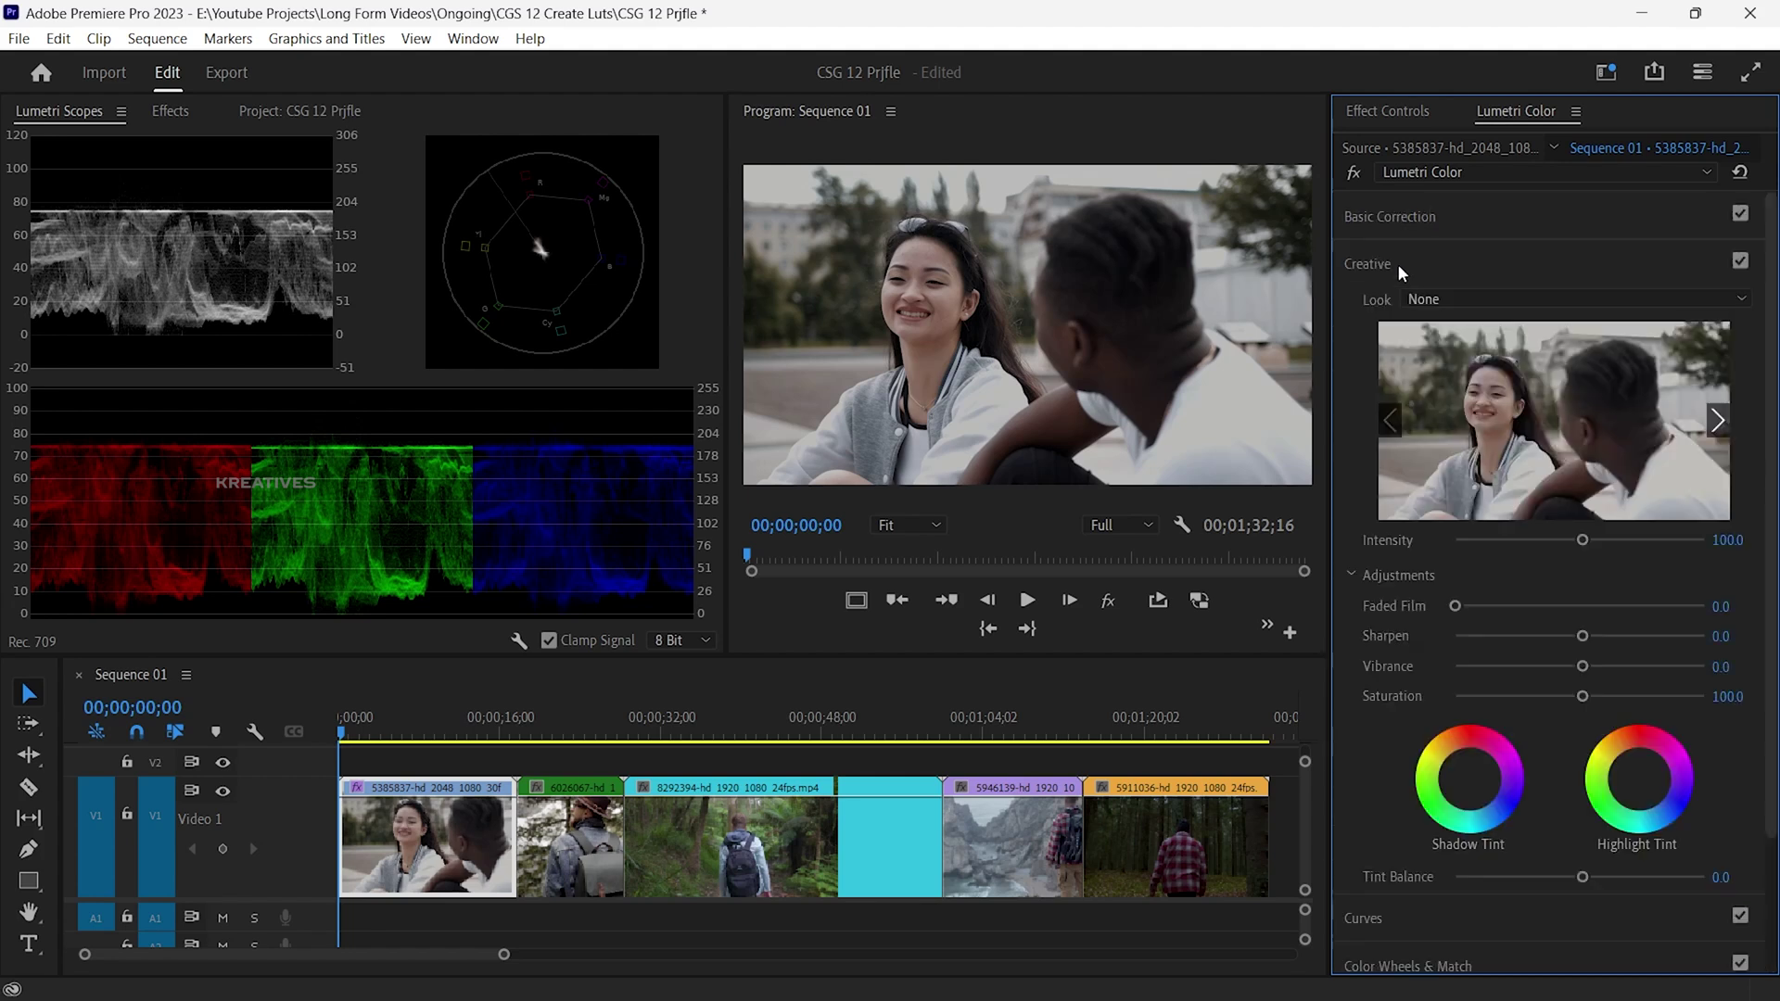
{"action": "left_click_drag", "start_coordinate": [1583, 666], "coordinate": [1607, 669]}
{"action": "left_click", "coordinate": [1389, 256]}
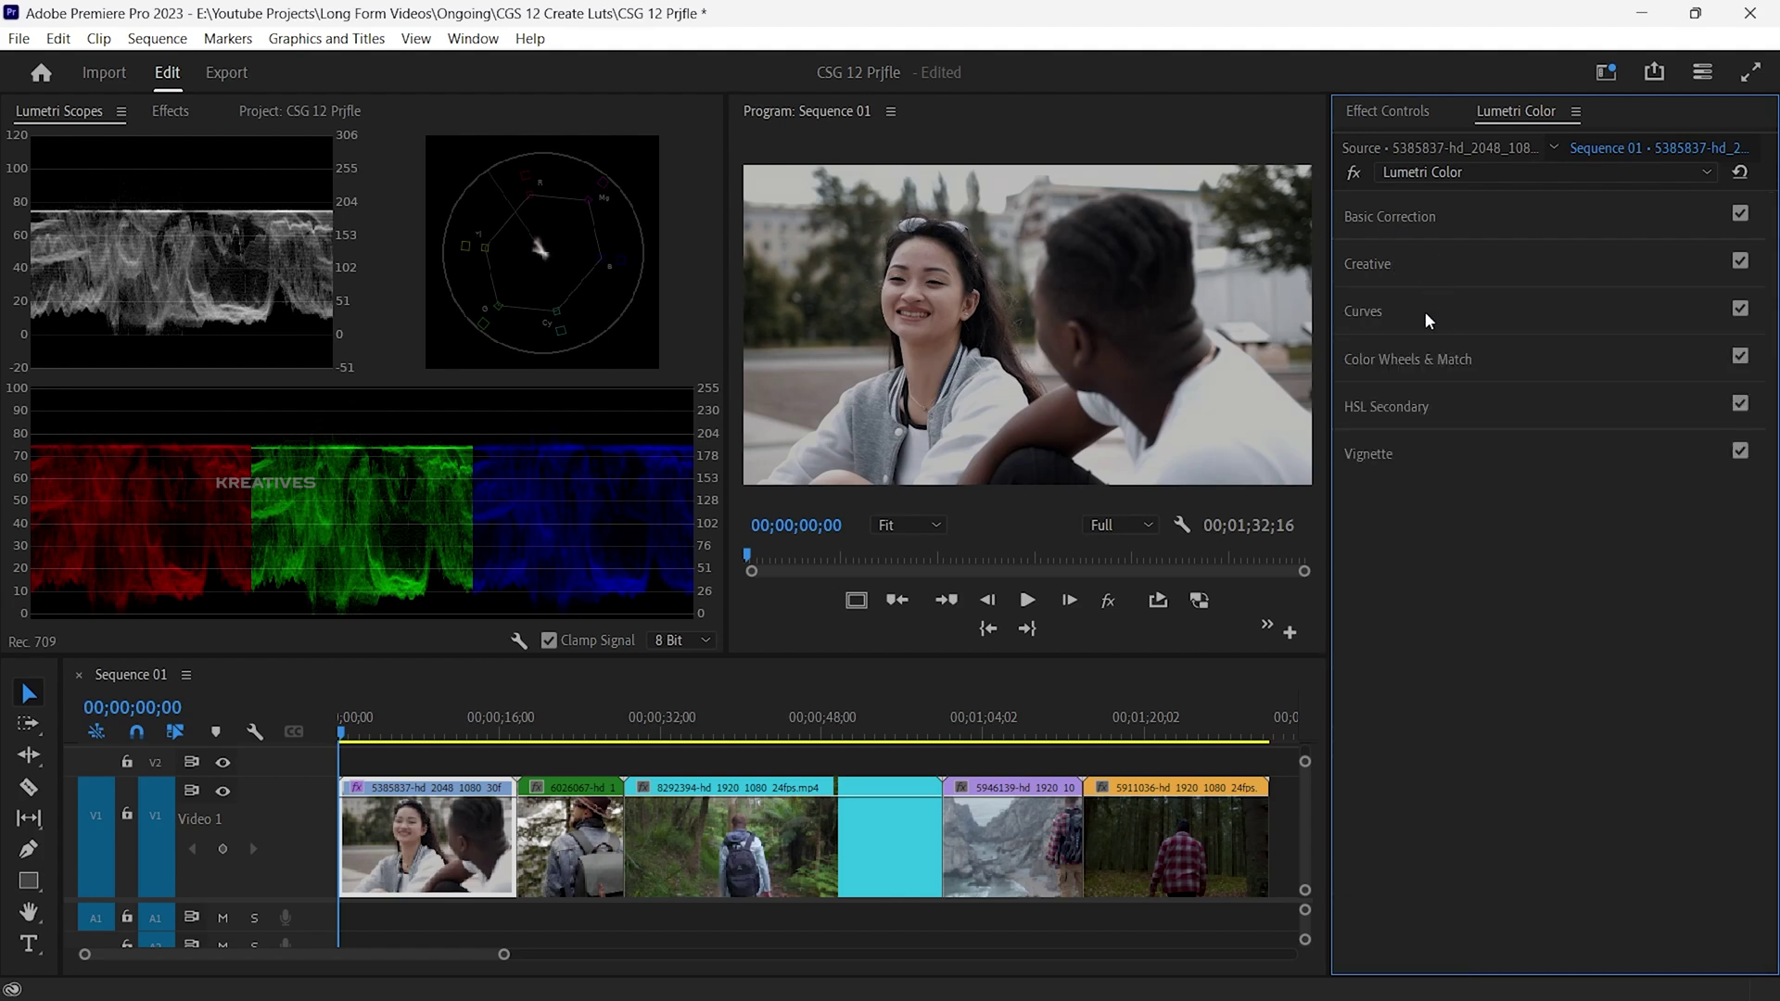
Shape the white RGB curve into a gentle S, lifting the highlights and lowering the shadows slightly.
{"action": "left_click", "coordinate": [1424, 310]}
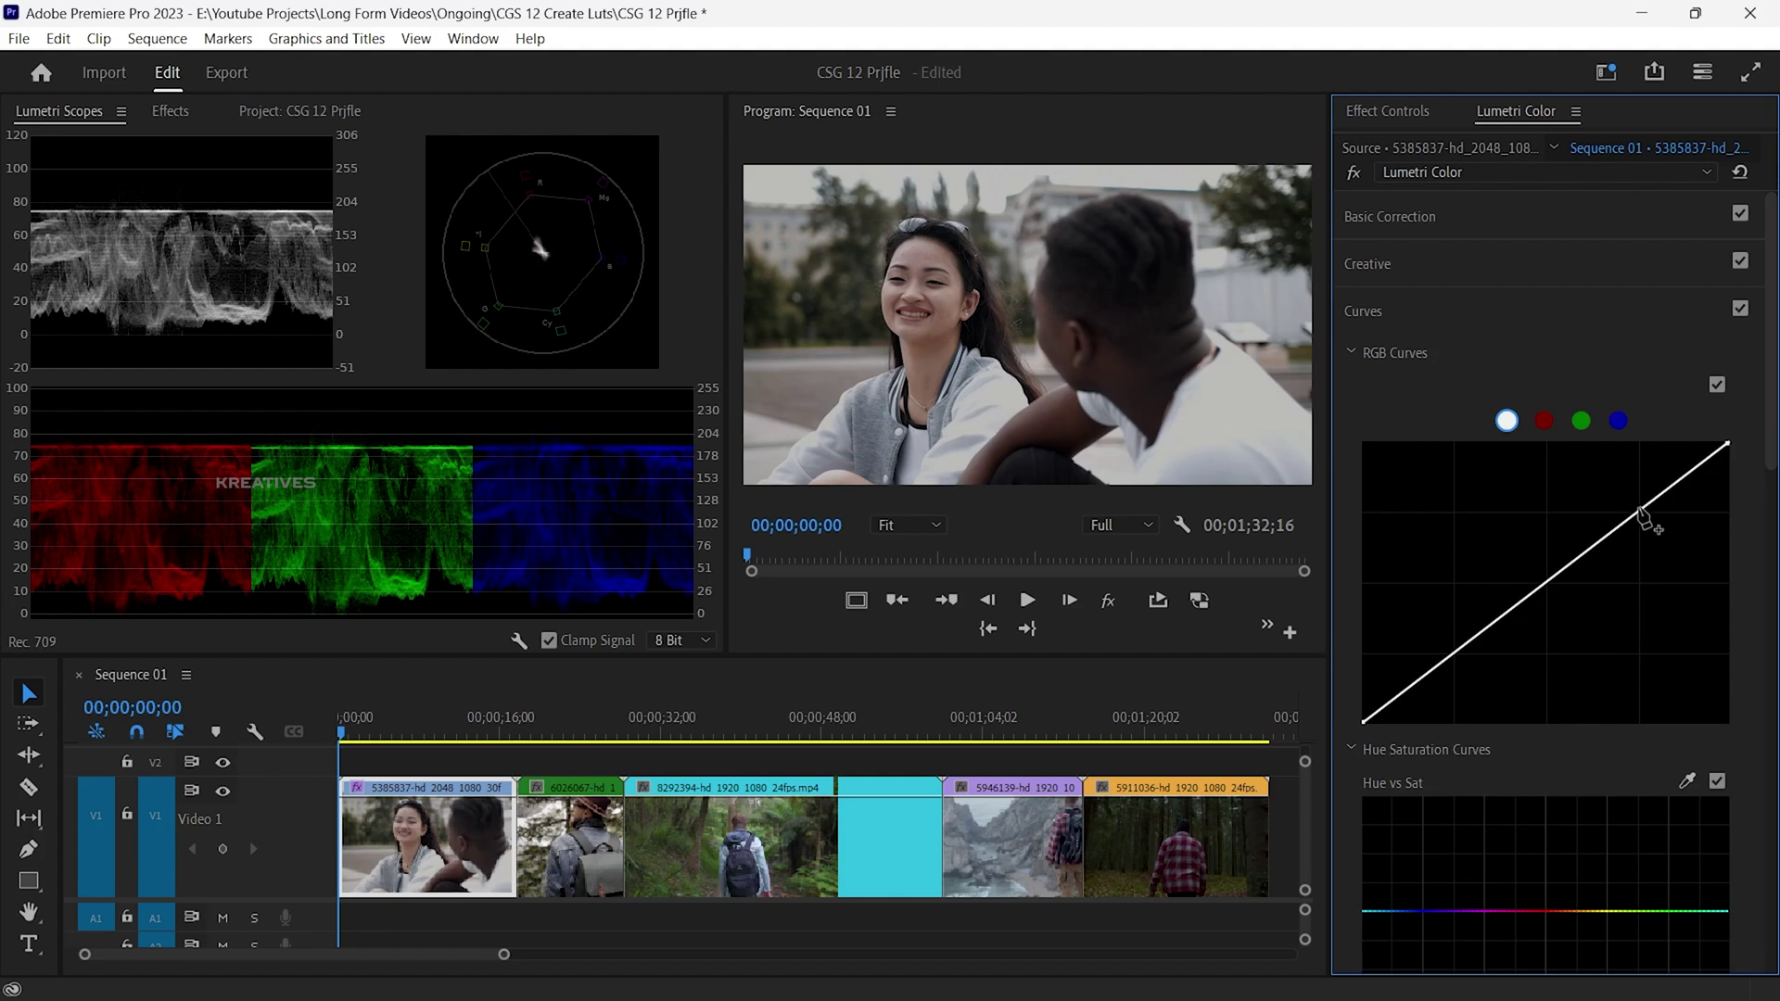
{"action": "left_click_drag", "start_coordinate": [1641, 517], "coordinate": [1636, 506]}
{"action": "left_click_drag", "start_coordinate": [1462, 647], "coordinate": [1472, 659]}
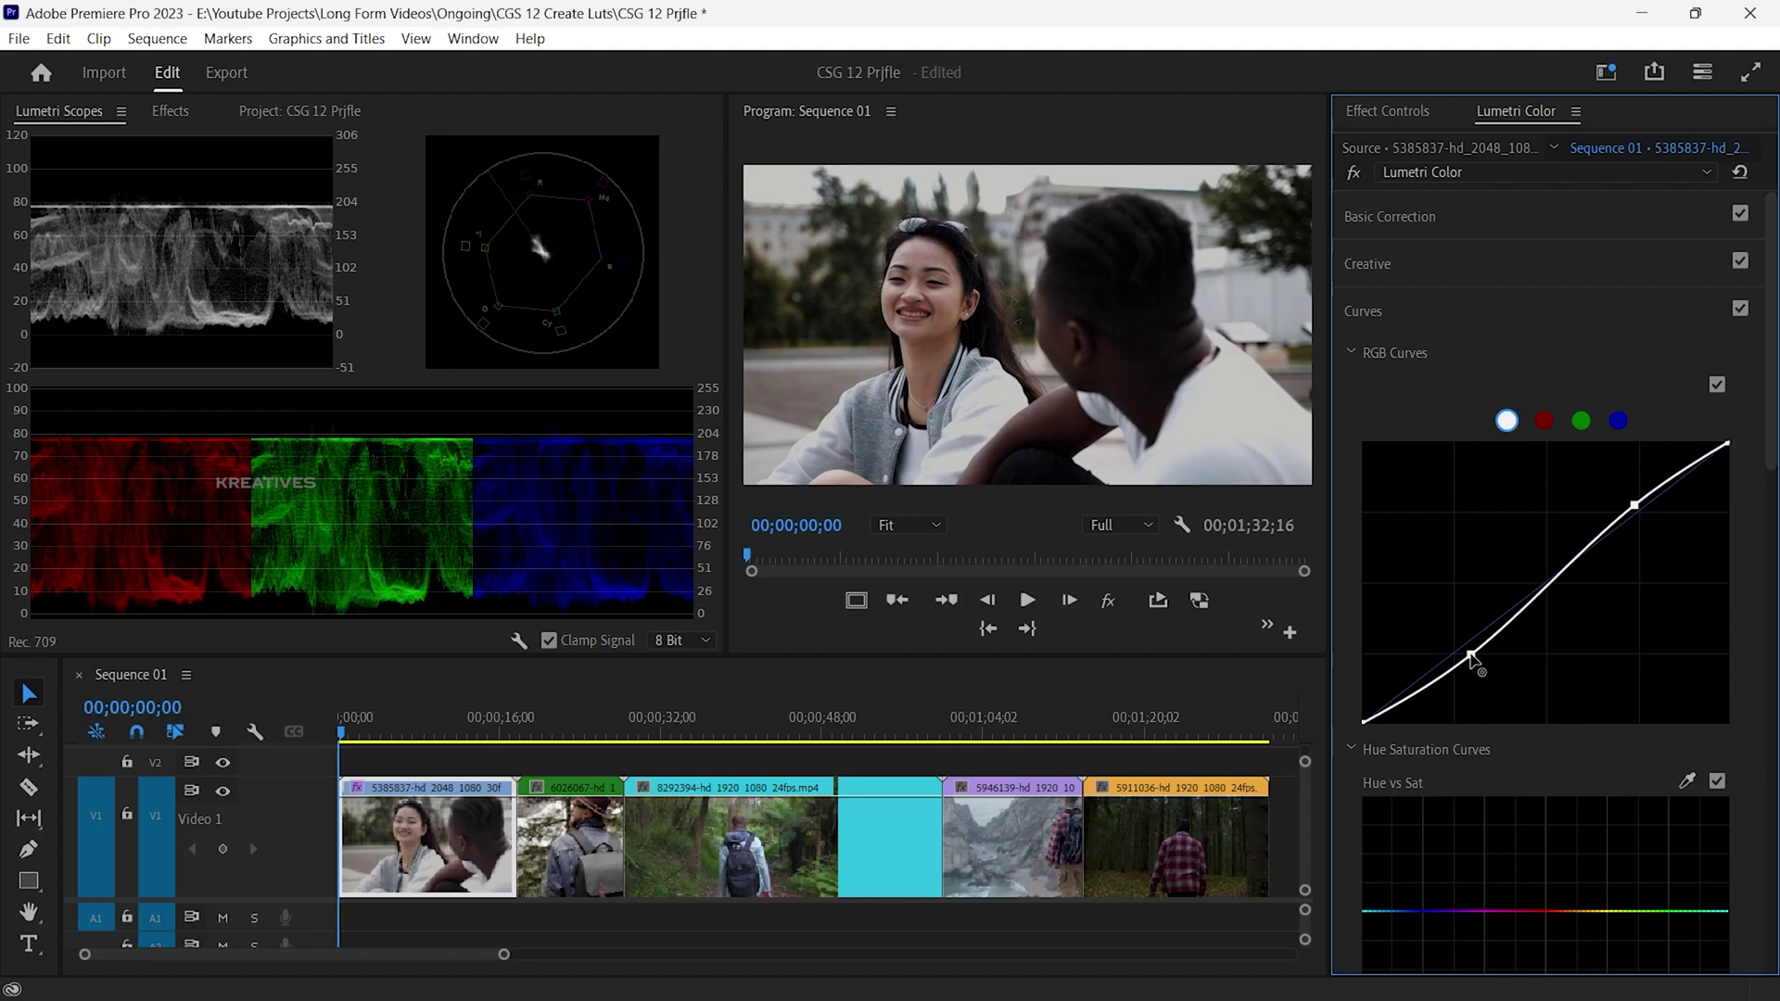
On the Hue vs Sat curve, anchor points at orange and green and raise a yellow-green point between them to boost foliage saturation.
{"action": "scroll", "coordinate": [1711, 503], "scroll_direction": "down", "scroll_amount": 5}
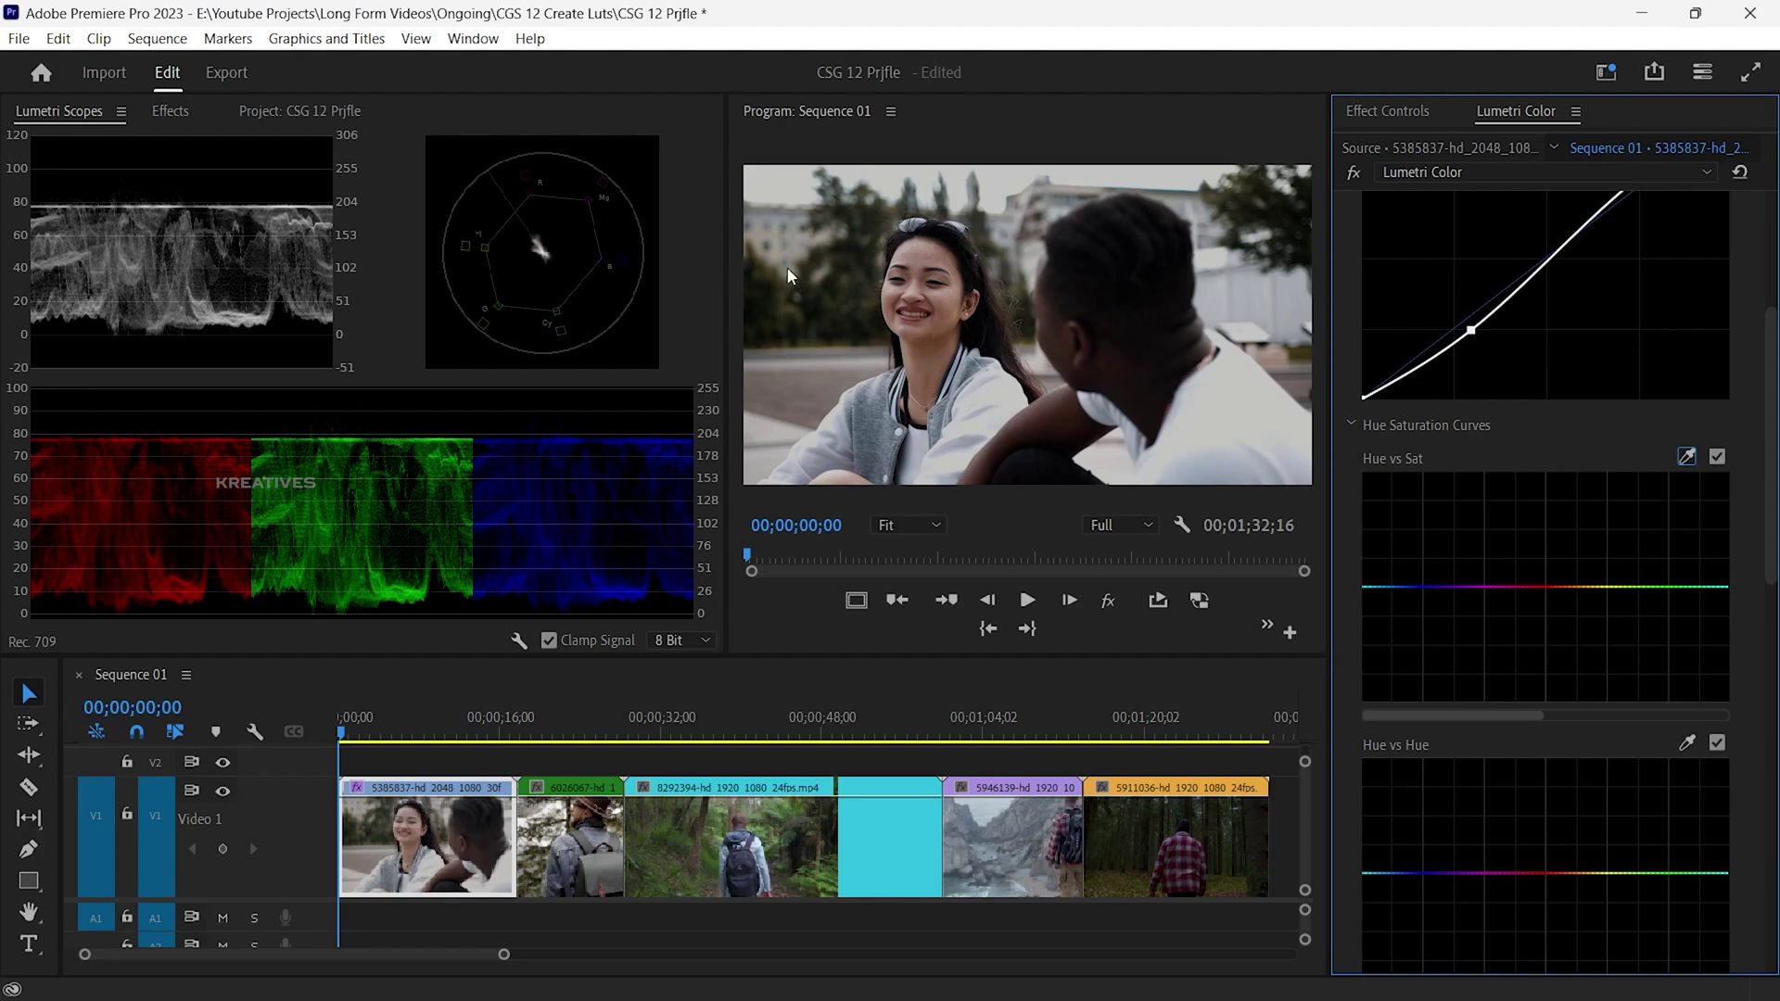
{"action": "scroll", "coordinate": [1511, 398], "scroll_direction": "down", "scroll_amount": 1}
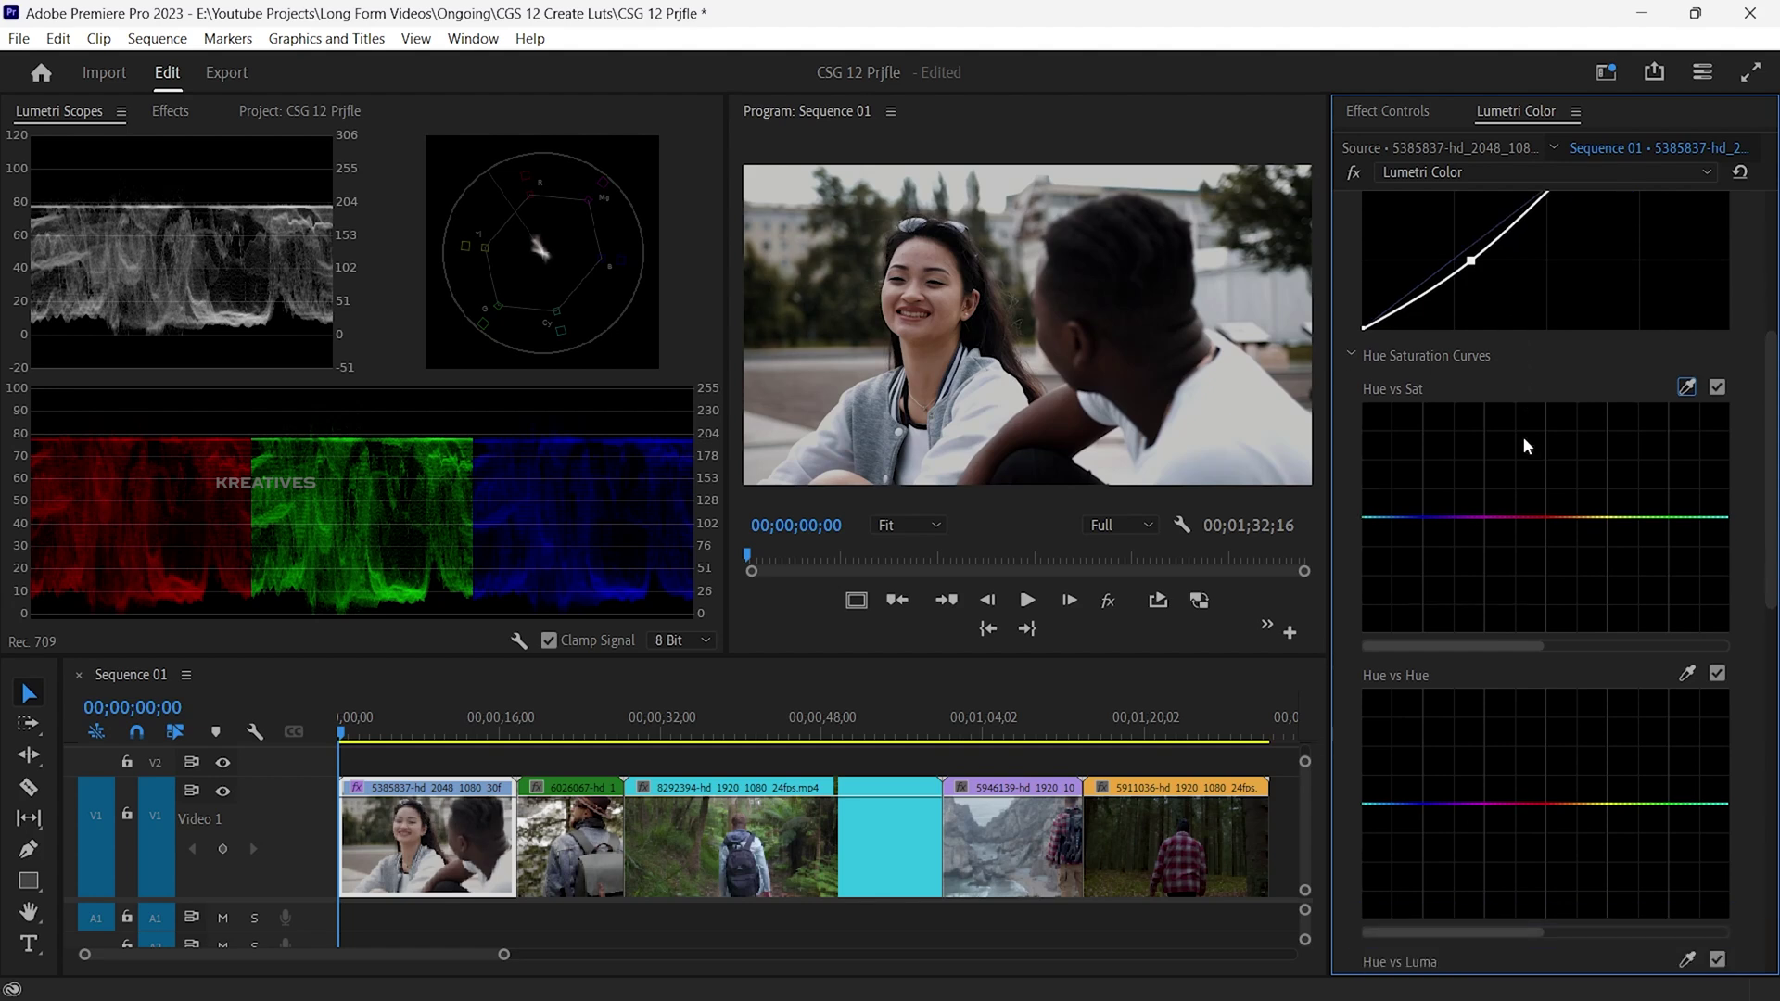
{"action": "left_click", "coordinate": [1567, 517]}
{"action": "left_click", "coordinate": [1690, 518]}
{"action": "left_click_drag", "start_coordinate": [1632, 518], "coordinate": [1633, 484]}
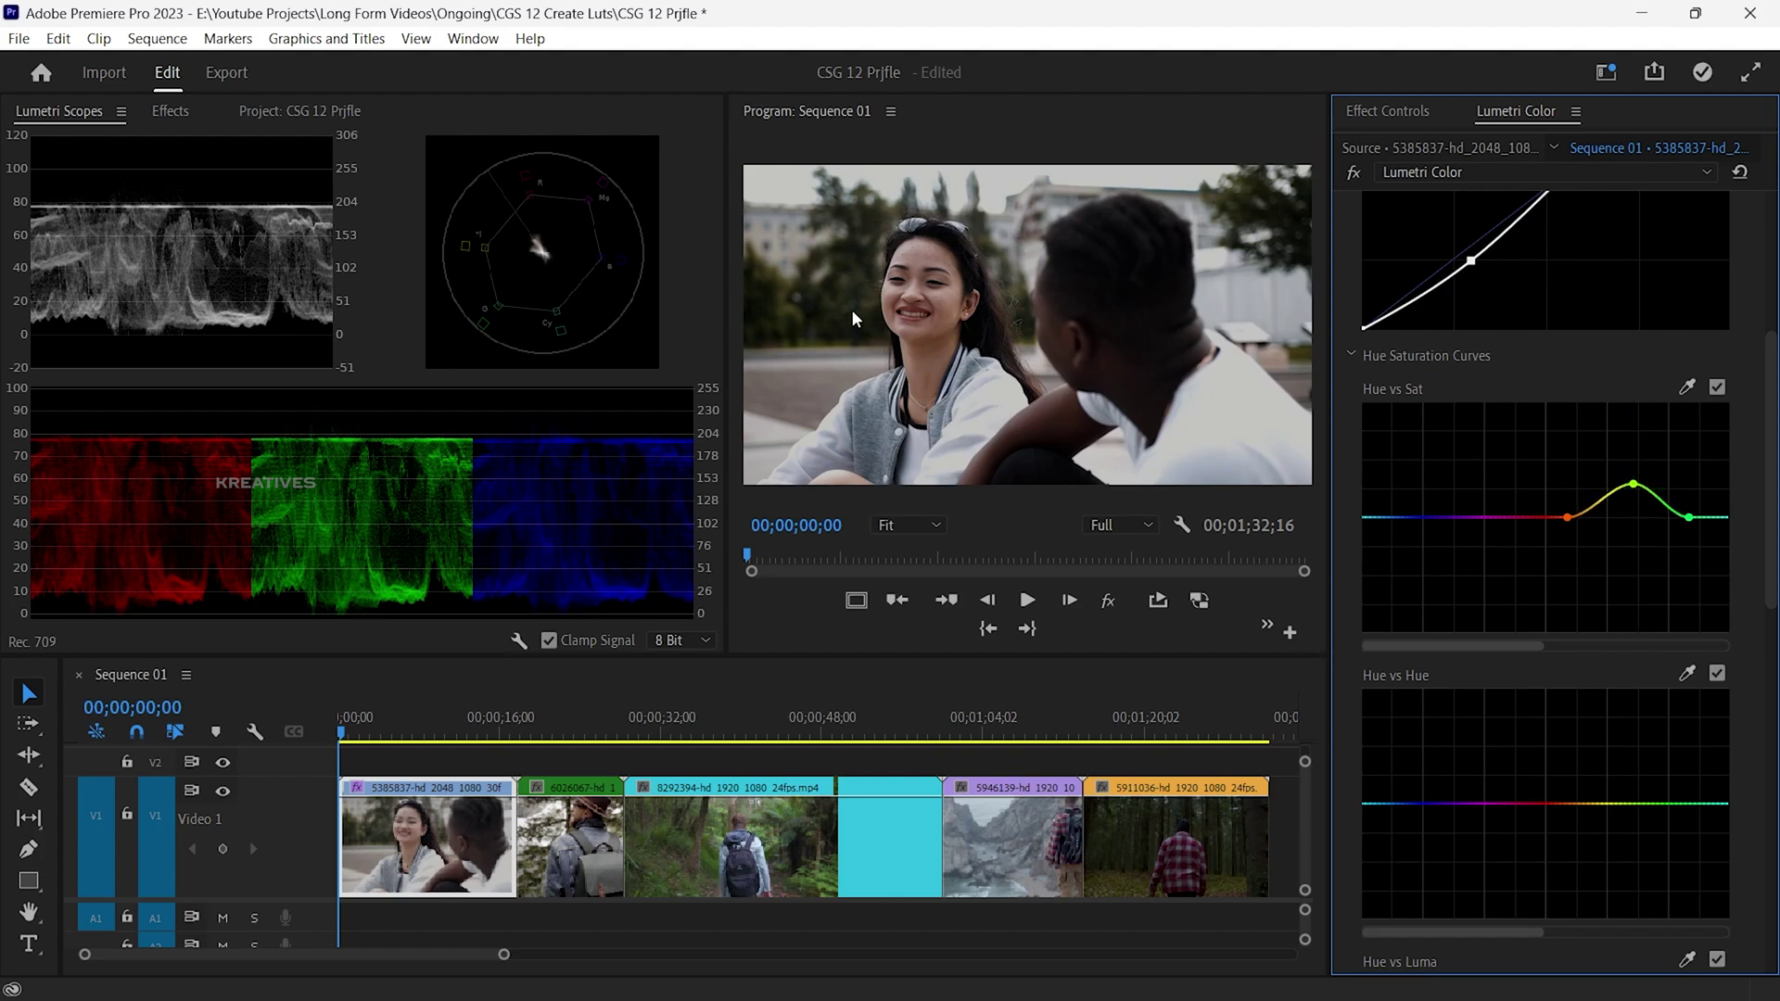
On the Hue vs Hue curve, isolate the yellow-to-green range with two anchor points and raise a middle point slightly.
{"action": "scroll", "coordinate": [1629, 603], "scroll_direction": "down", "scroll_amount": 3}
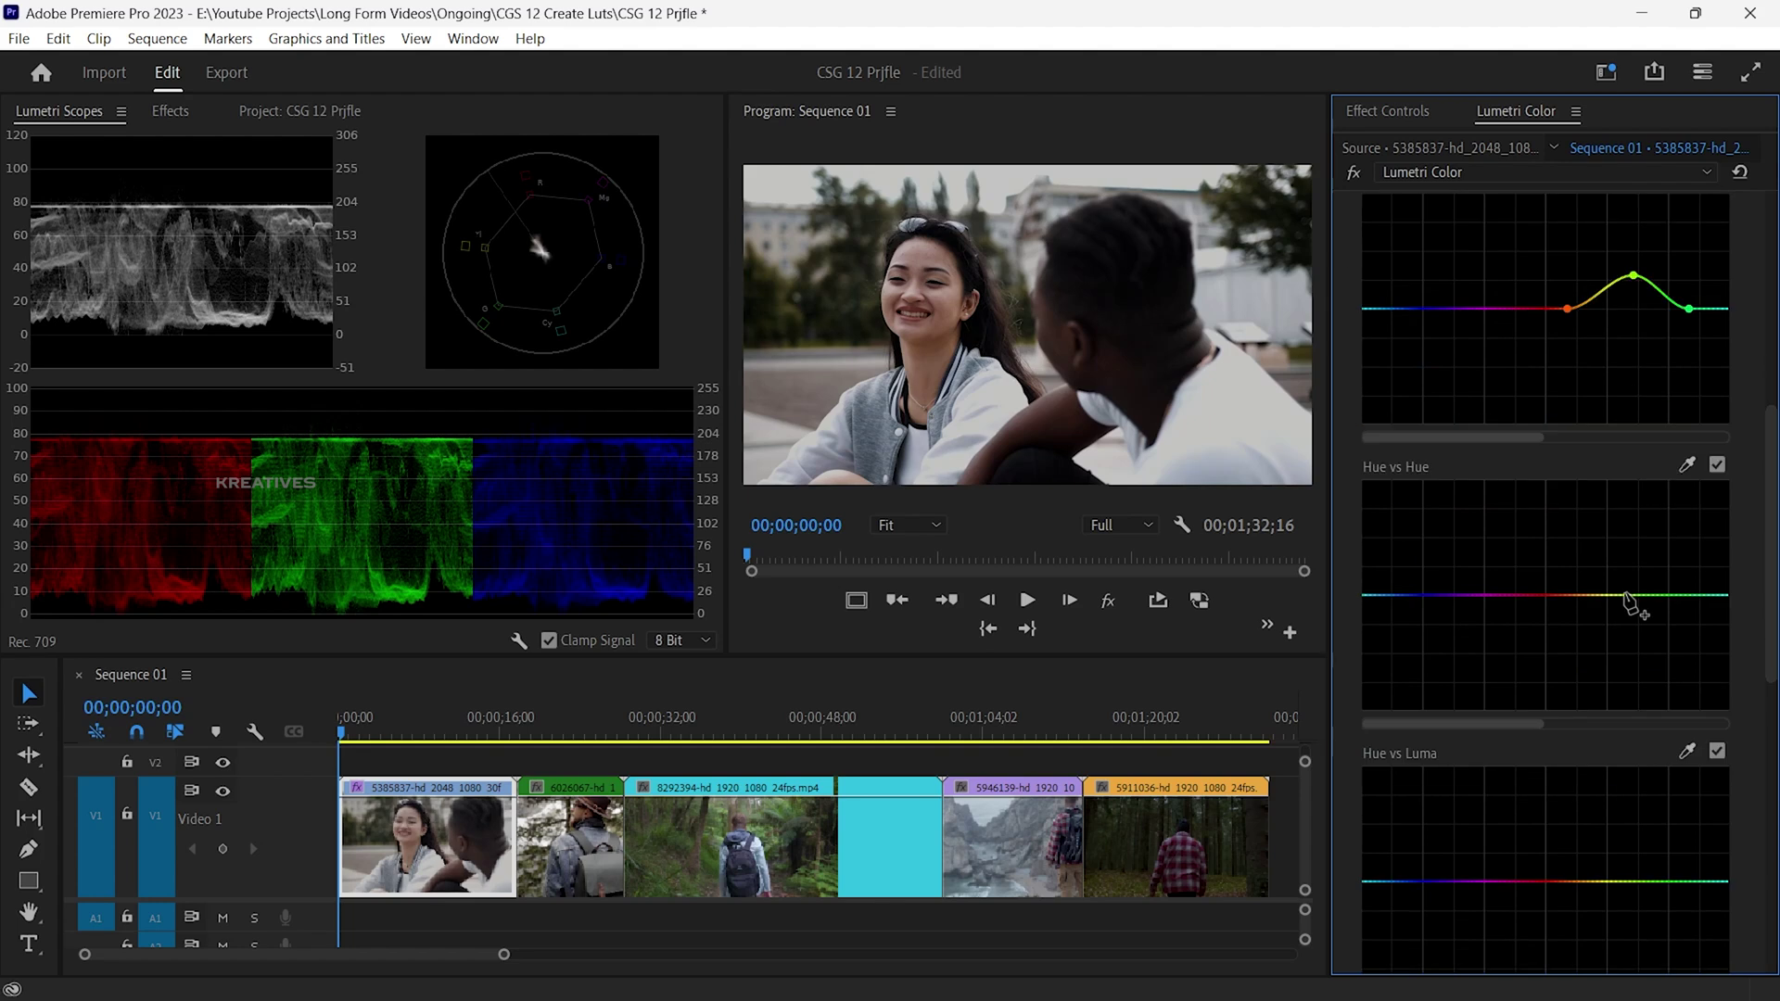
{"action": "left_click", "coordinate": [1613, 594]}
{"action": "left_click", "coordinate": [1694, 595]}
{"action": "left_click_drag", "start_coordinate": [1657, 594], "coordinate": [1660, 575]}
Compare the image with and without the Curves adjustments, leaving them enabled.
{"action": "scroll", "coordinate": [1682, 547], "scroll_direction": "up", "scroll_amount": 4}
{"action": "scroll", "coordinate": [1682, 551], "scroll_direction": "up", "scroll_amount": 5}
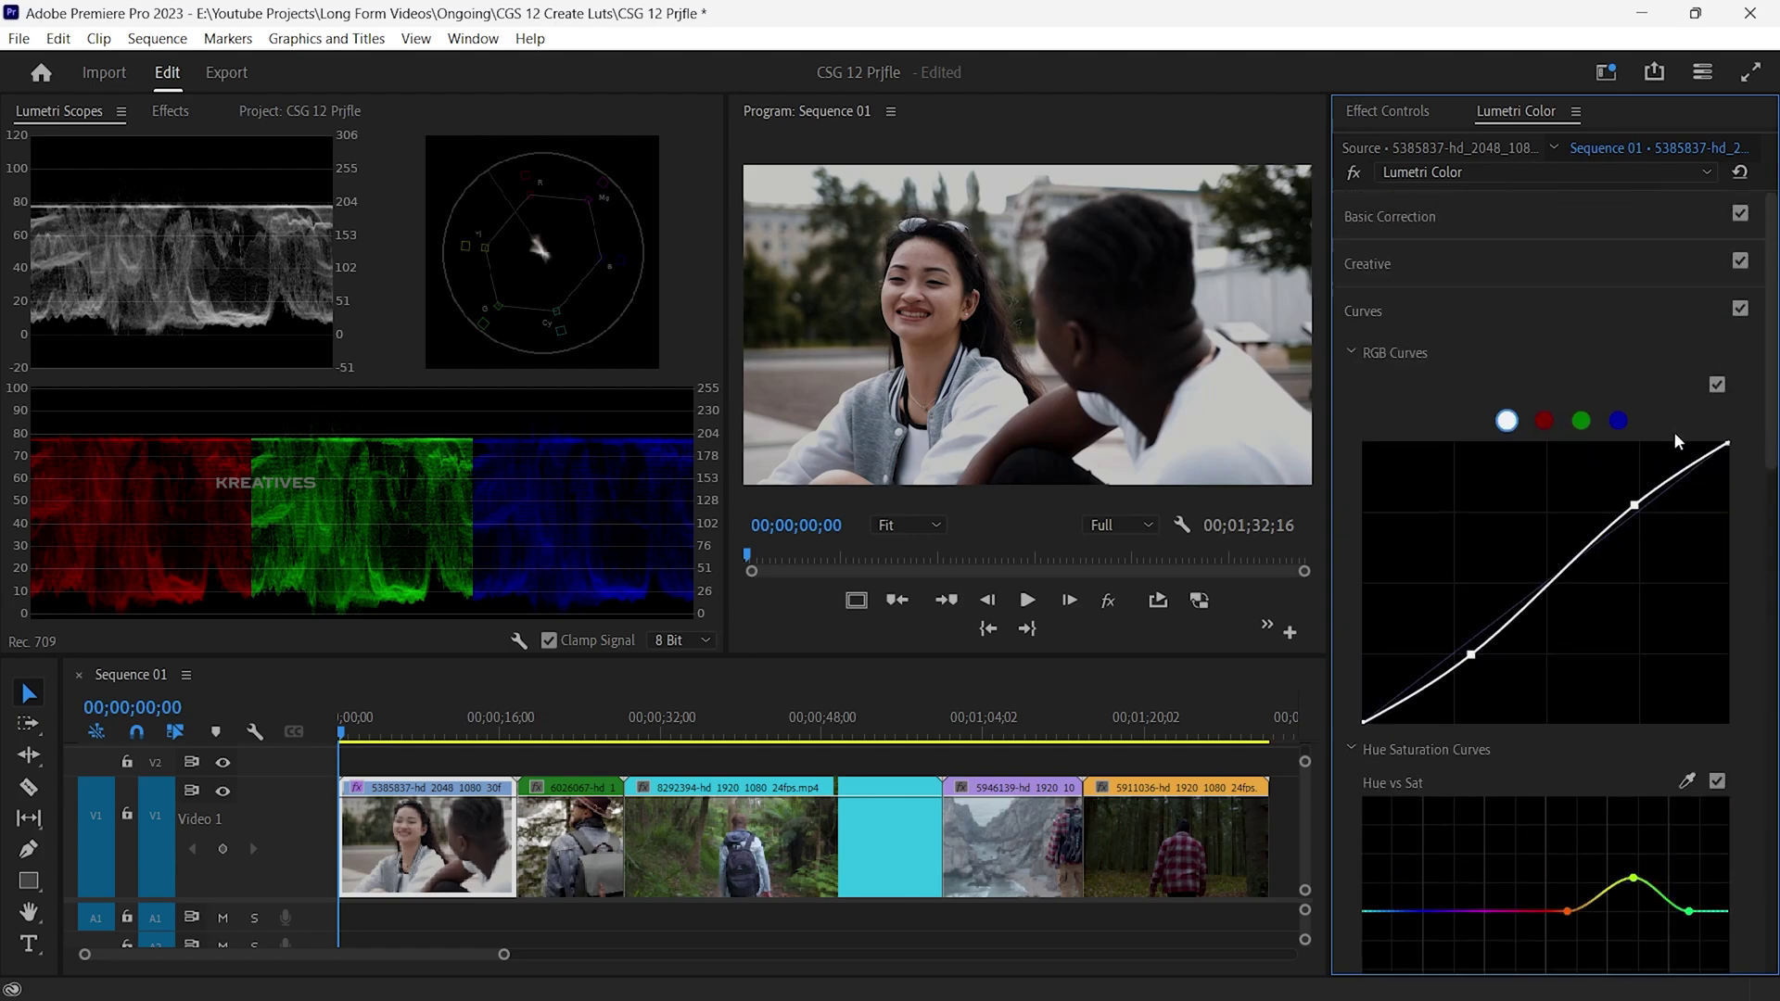
{"action": "left_click", "coordinate": [1741, 311]}
{"action": "left_click", "coordinate": [1741, 312]}
{"action": "left_click", "coordinate": [1741, 311]}
{"action": "left_click", "coordinate": [1741, 311]}
{"action": "left_click", "coordinate": [1529, 307]}
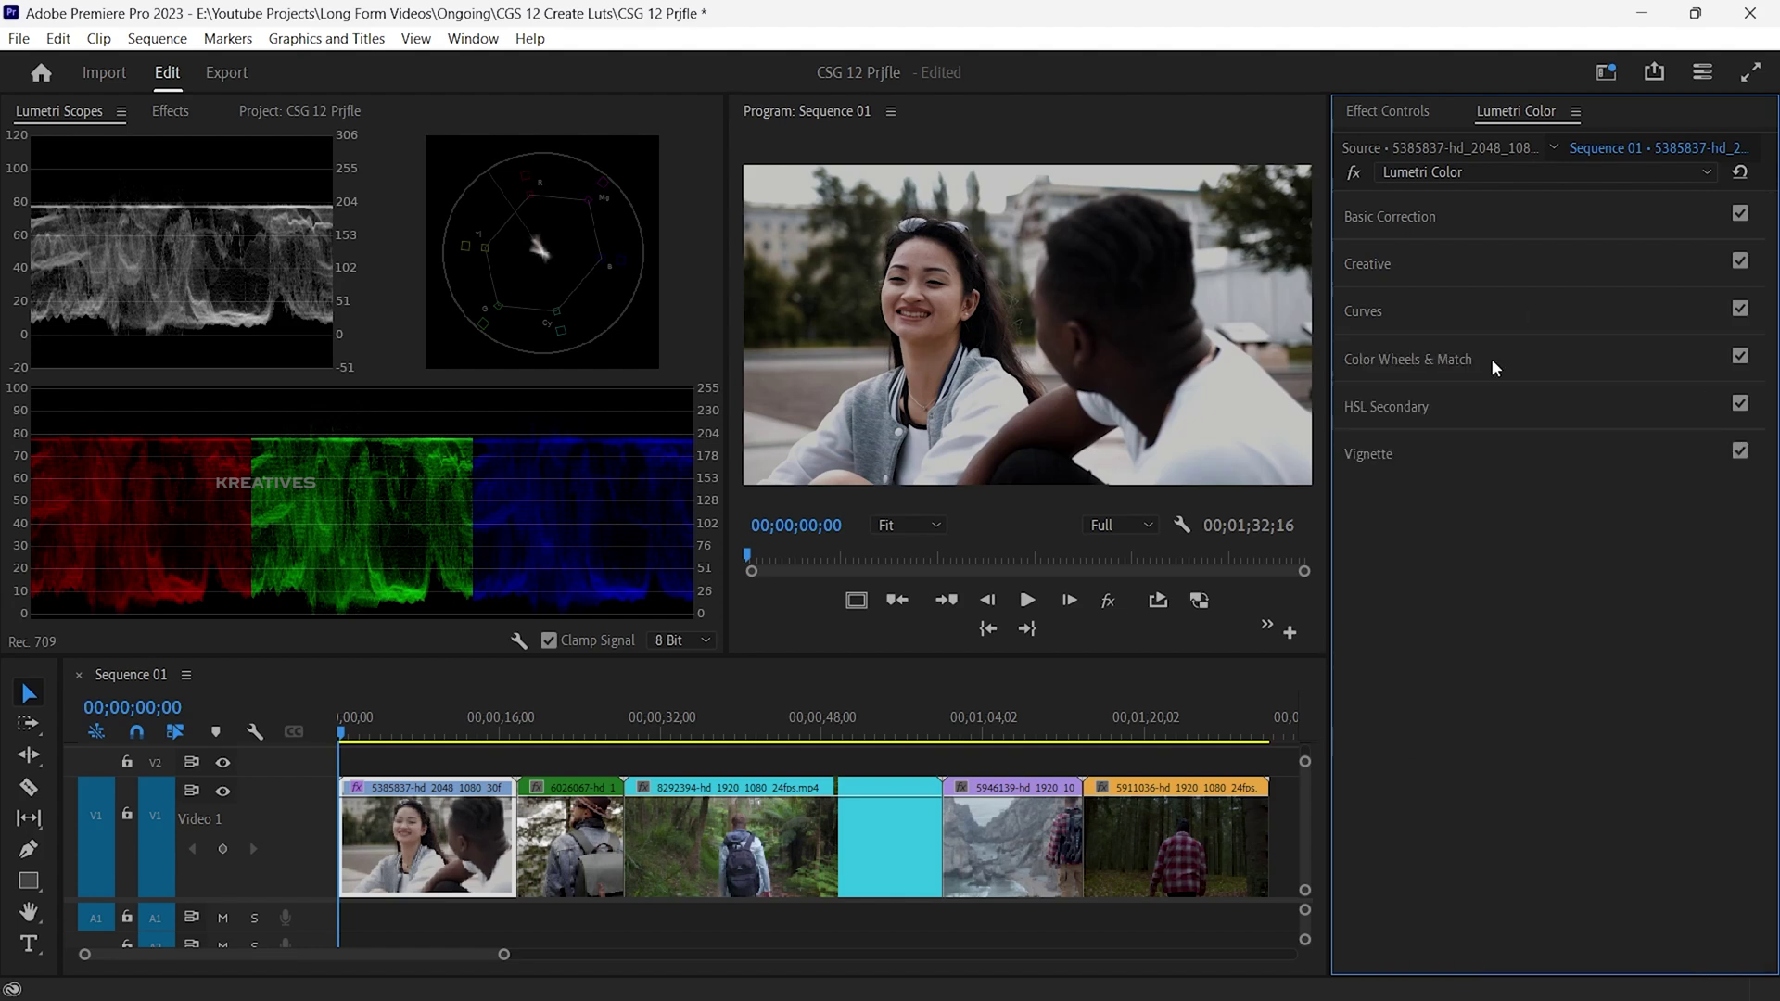
Tint the midtones and highlights very slightly with their color wheels.
{"action": "left_click", "coordinate": [1490, 357]}
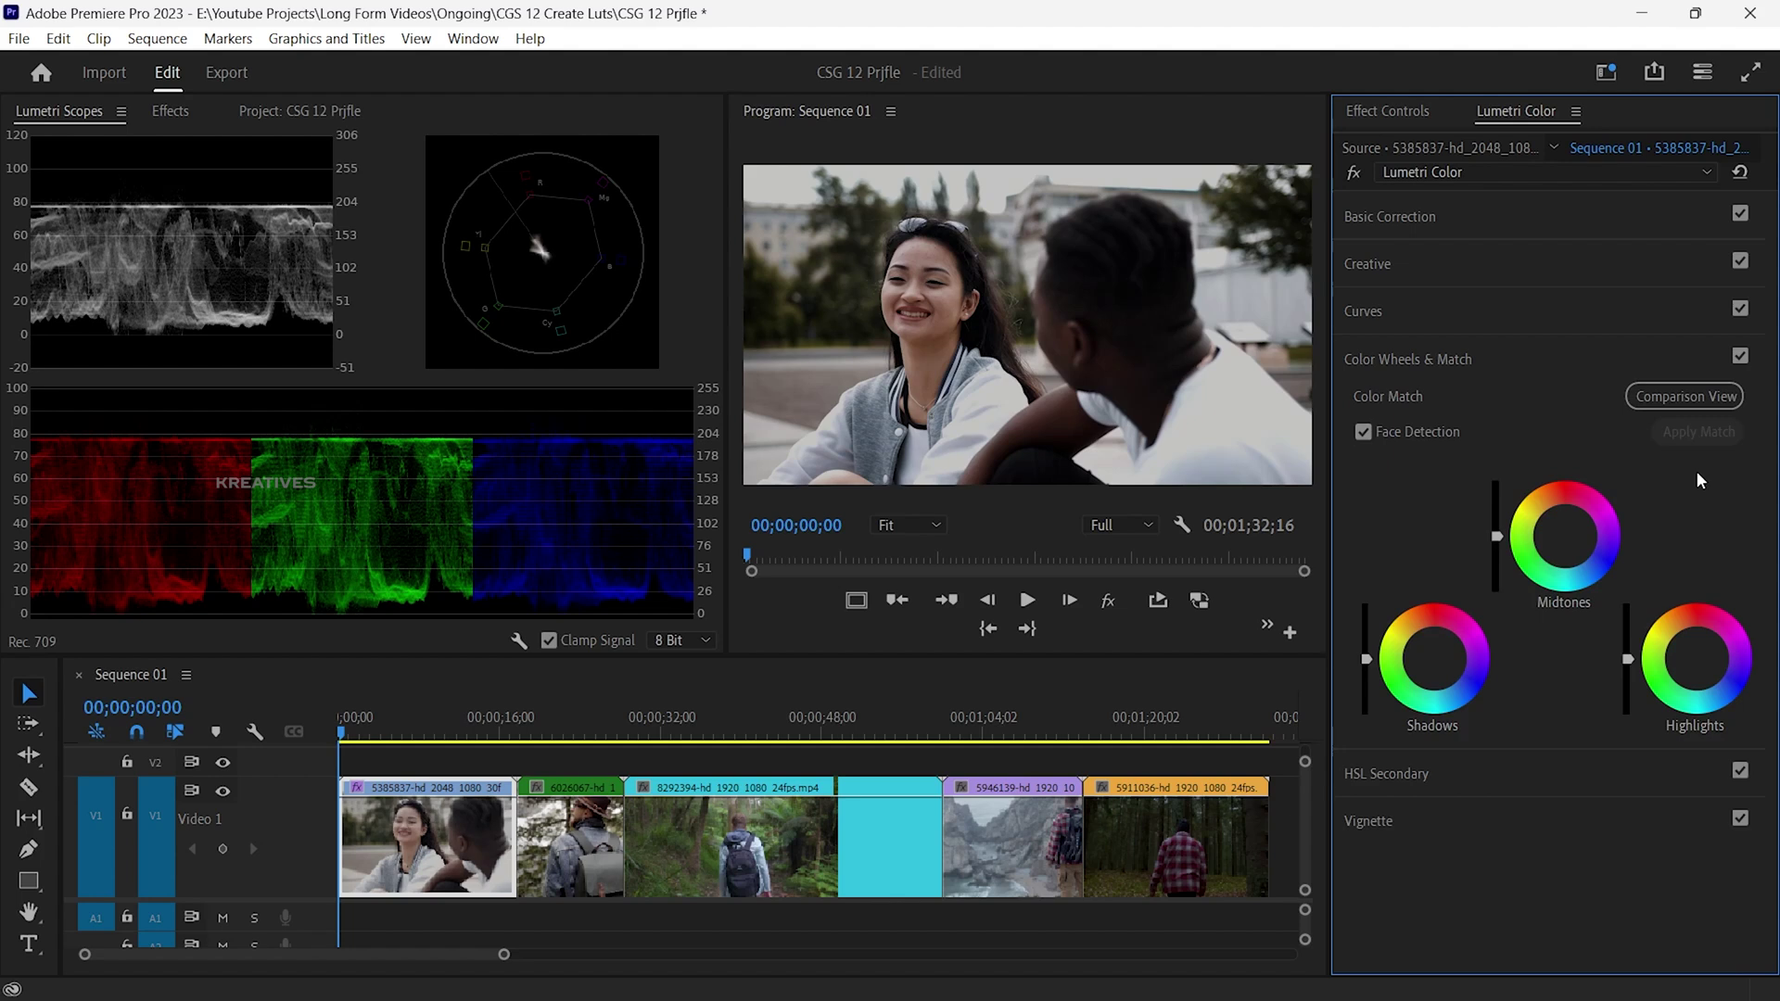
{"action": "left_click_drag", "start_coordinate": [1568, 542], "coordinate": [1562, 535]}
{"action": "left_click_drag", "start_coordinate": [1704, 660], "coordinate": [1697, 661]}
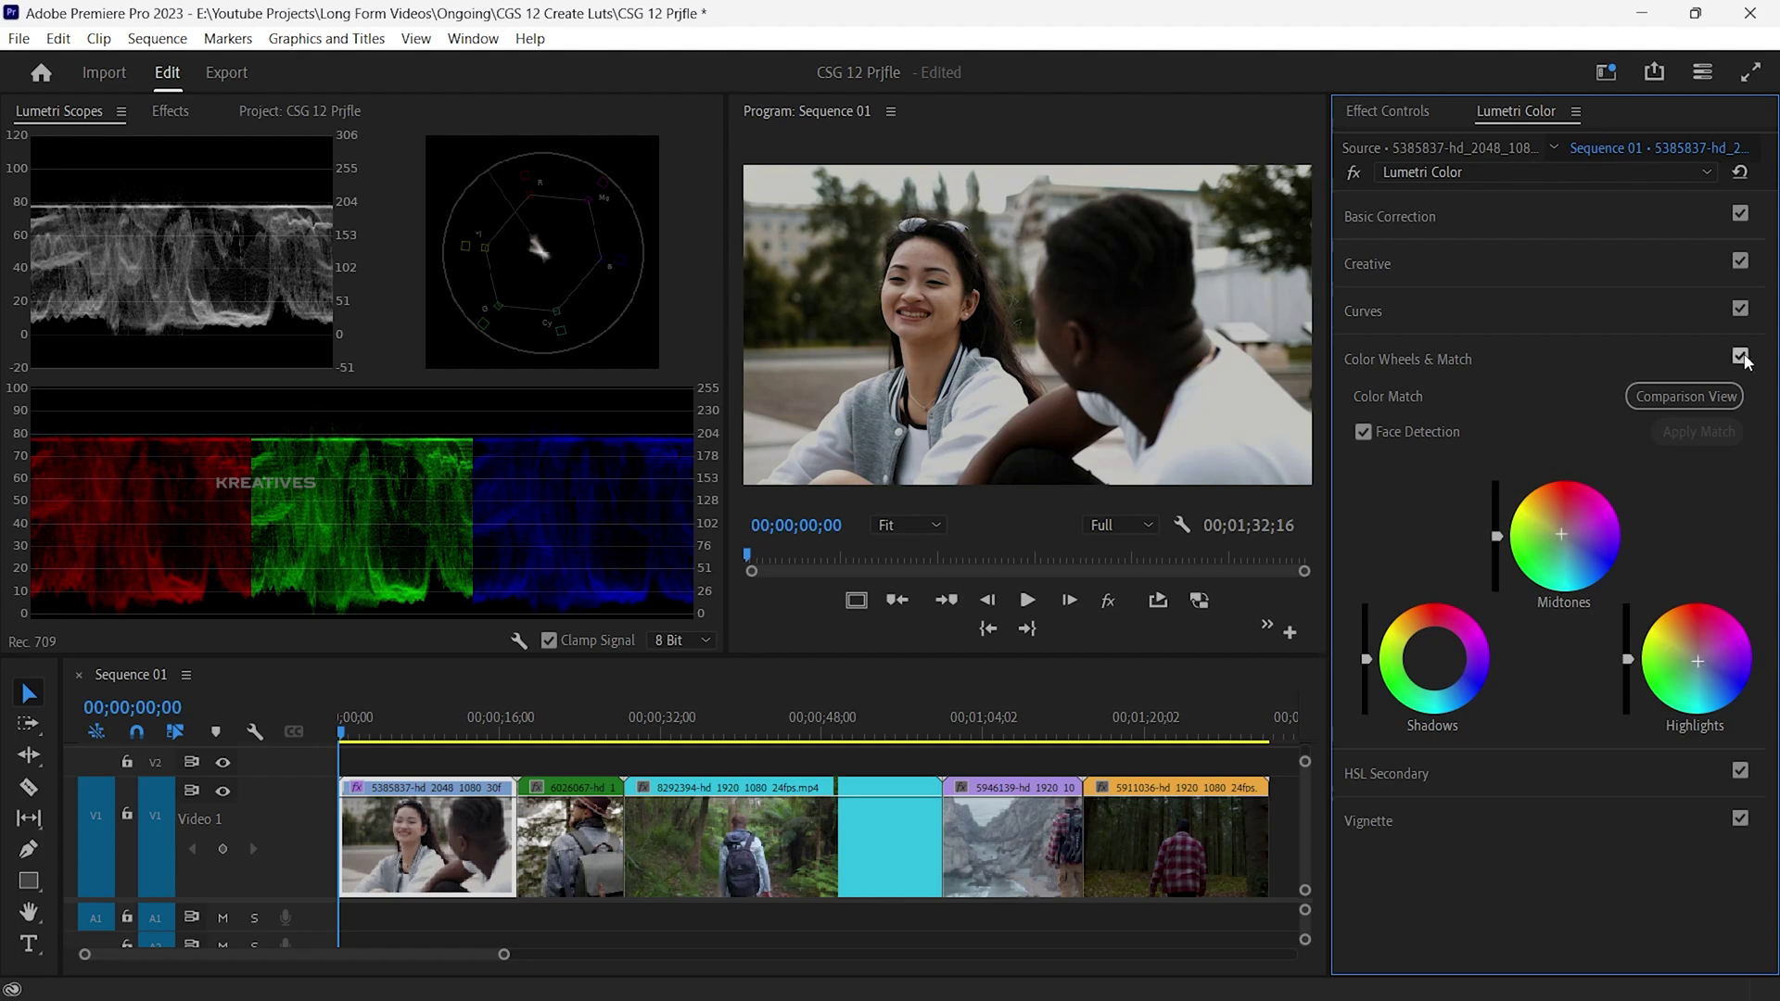
Compare the image with and without the Color Wheels & Match adjustments, leaving them enabled.
{"action": "left_click", "coordinate": [1742, 357]}
{"action": "left_click", "coordinate": [1742, 357]}
{"action": "left_click", "coordinate": [1742, 357]}
{"action": "left_click", "coordinate": [1742, 357]}
{"action": "left_click", "coordinate": [1467, 360]}
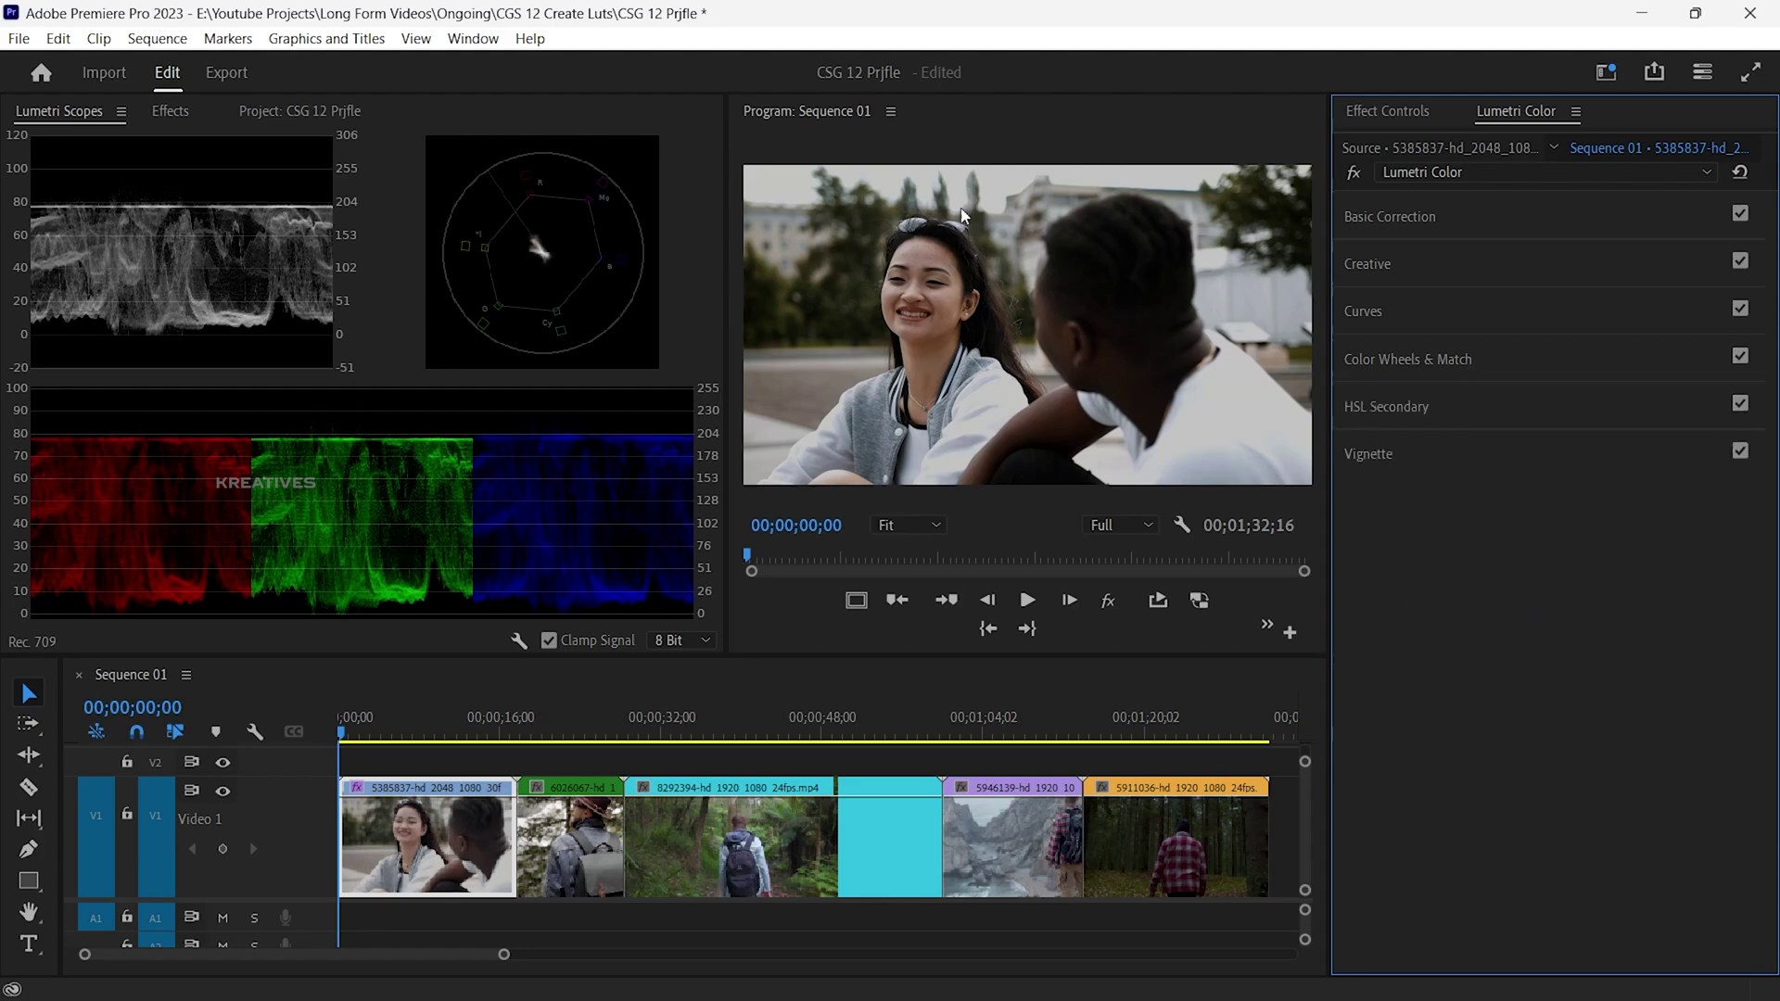
Compare the clip with and without its full grade, including in a maximized preview, and review its playback full screen.
{"action": "left_click", "coordinate": [1354, 174]}
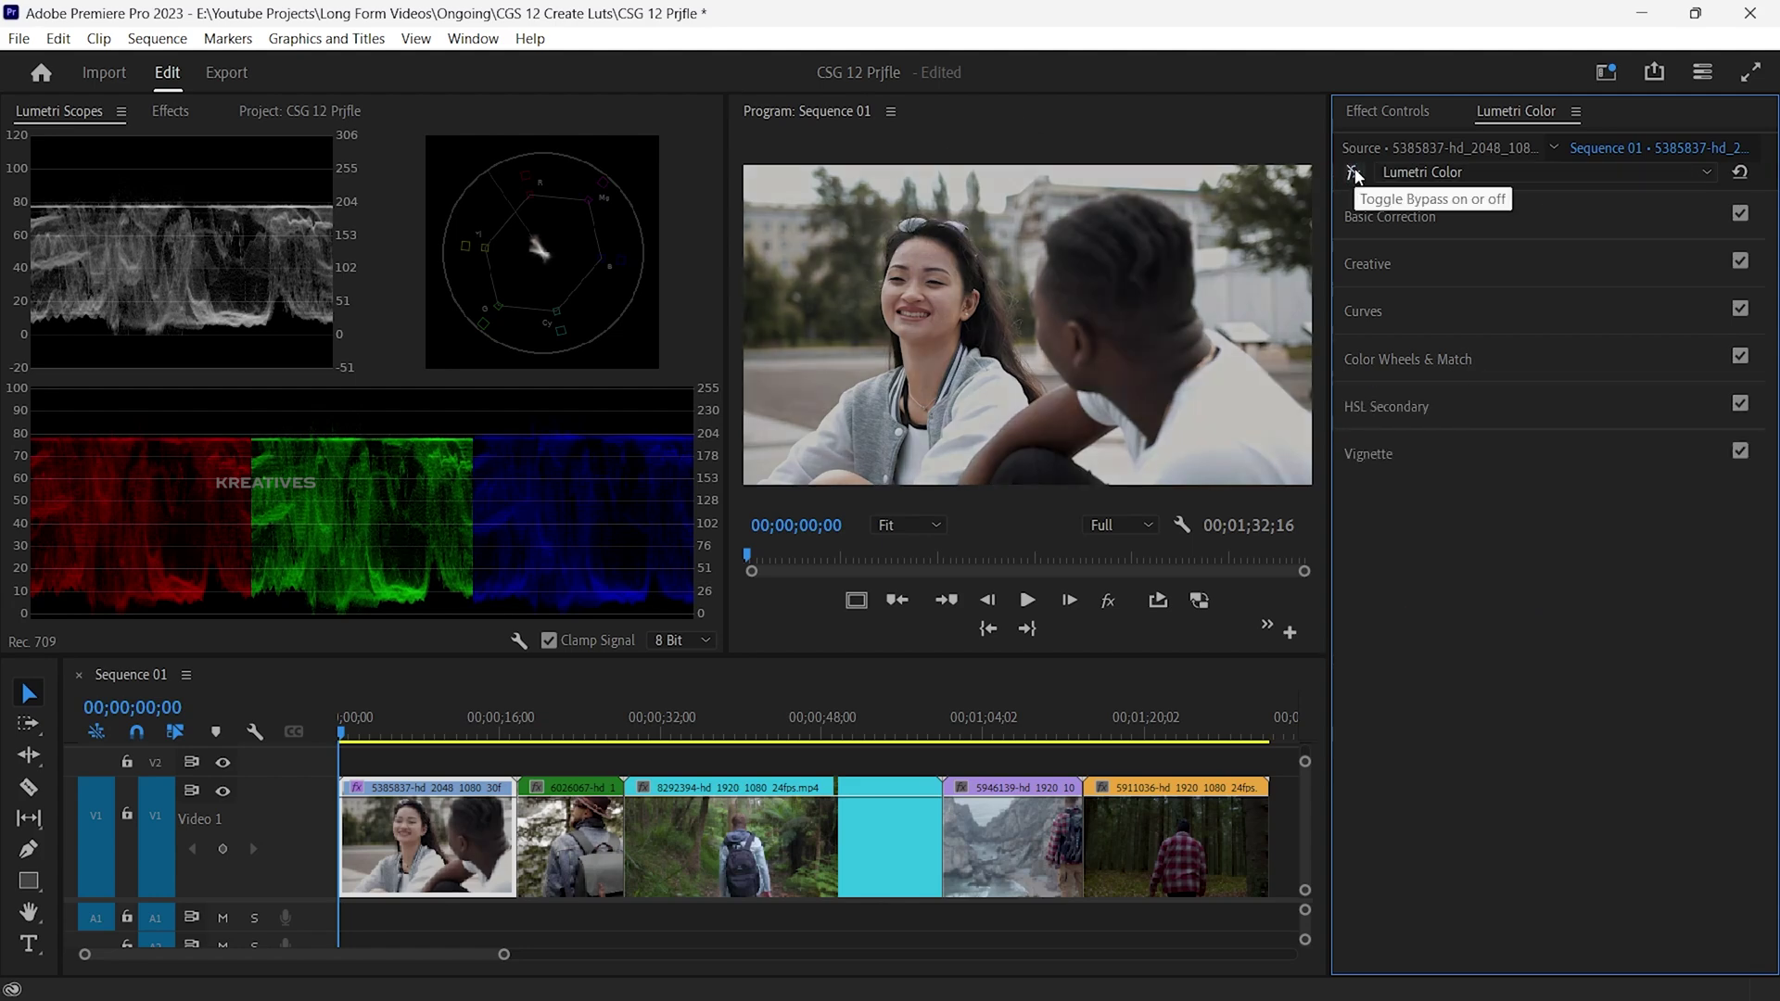
{"action": "left_click", "coordinate": [1355, 171]}
{"action": "left_click", "coordinate": [1024, 287]}
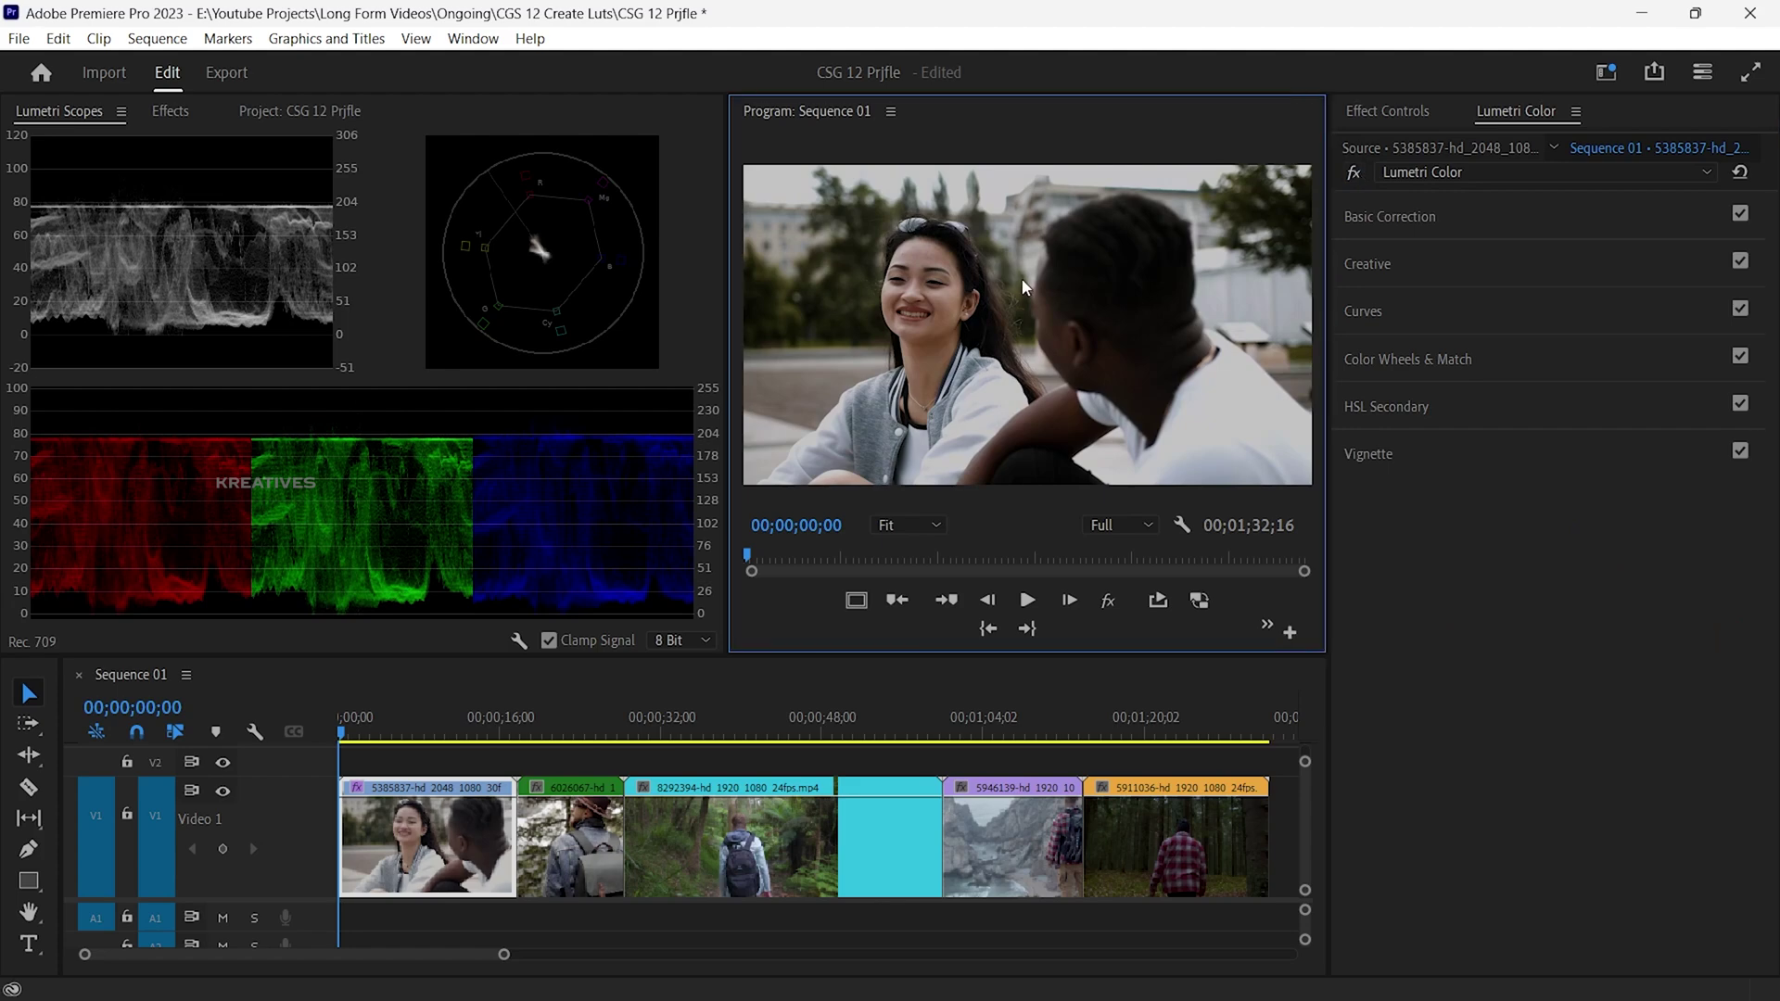
{"action": "key", "text": "grave"}
{"action": "left_click", "coordinate": [974, 922]}
{"action": "left_click", "coordinate": [973, 922]}
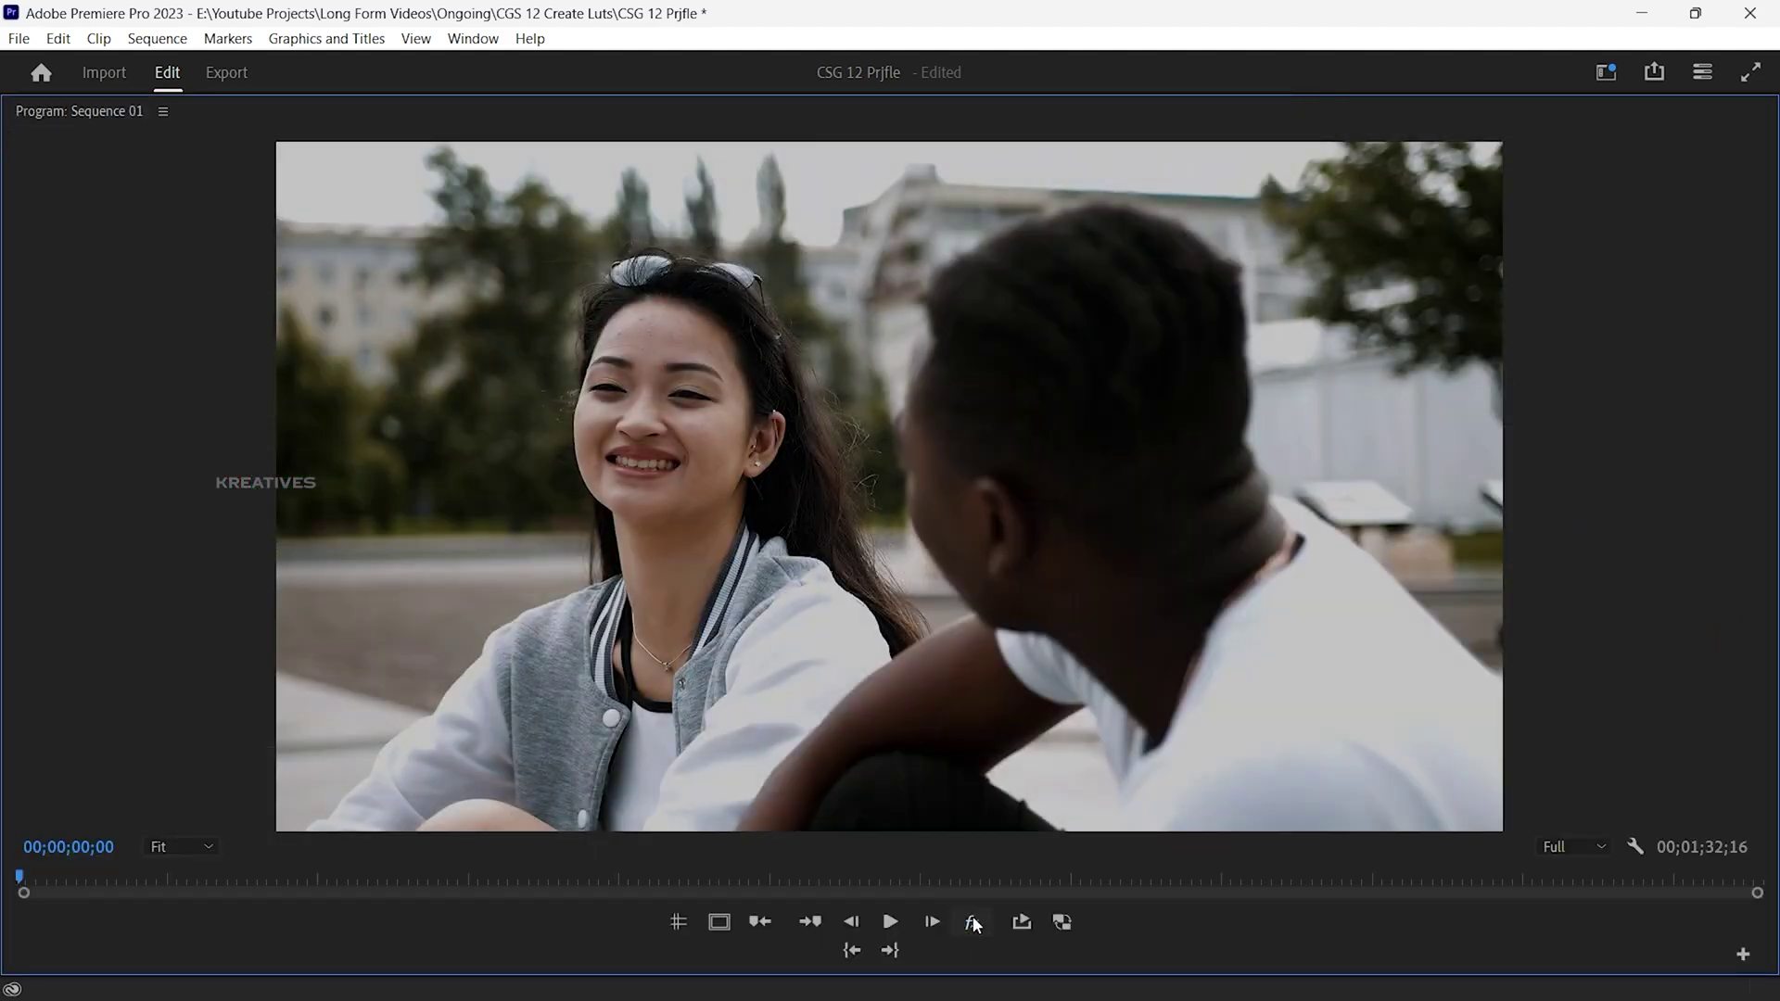
{"action": "left_click", "coordinate": [974, 923]}
{"action": "left_click", "coordinate": [973, 923]}
{"action": "key", "text": "ctrl+grave"}
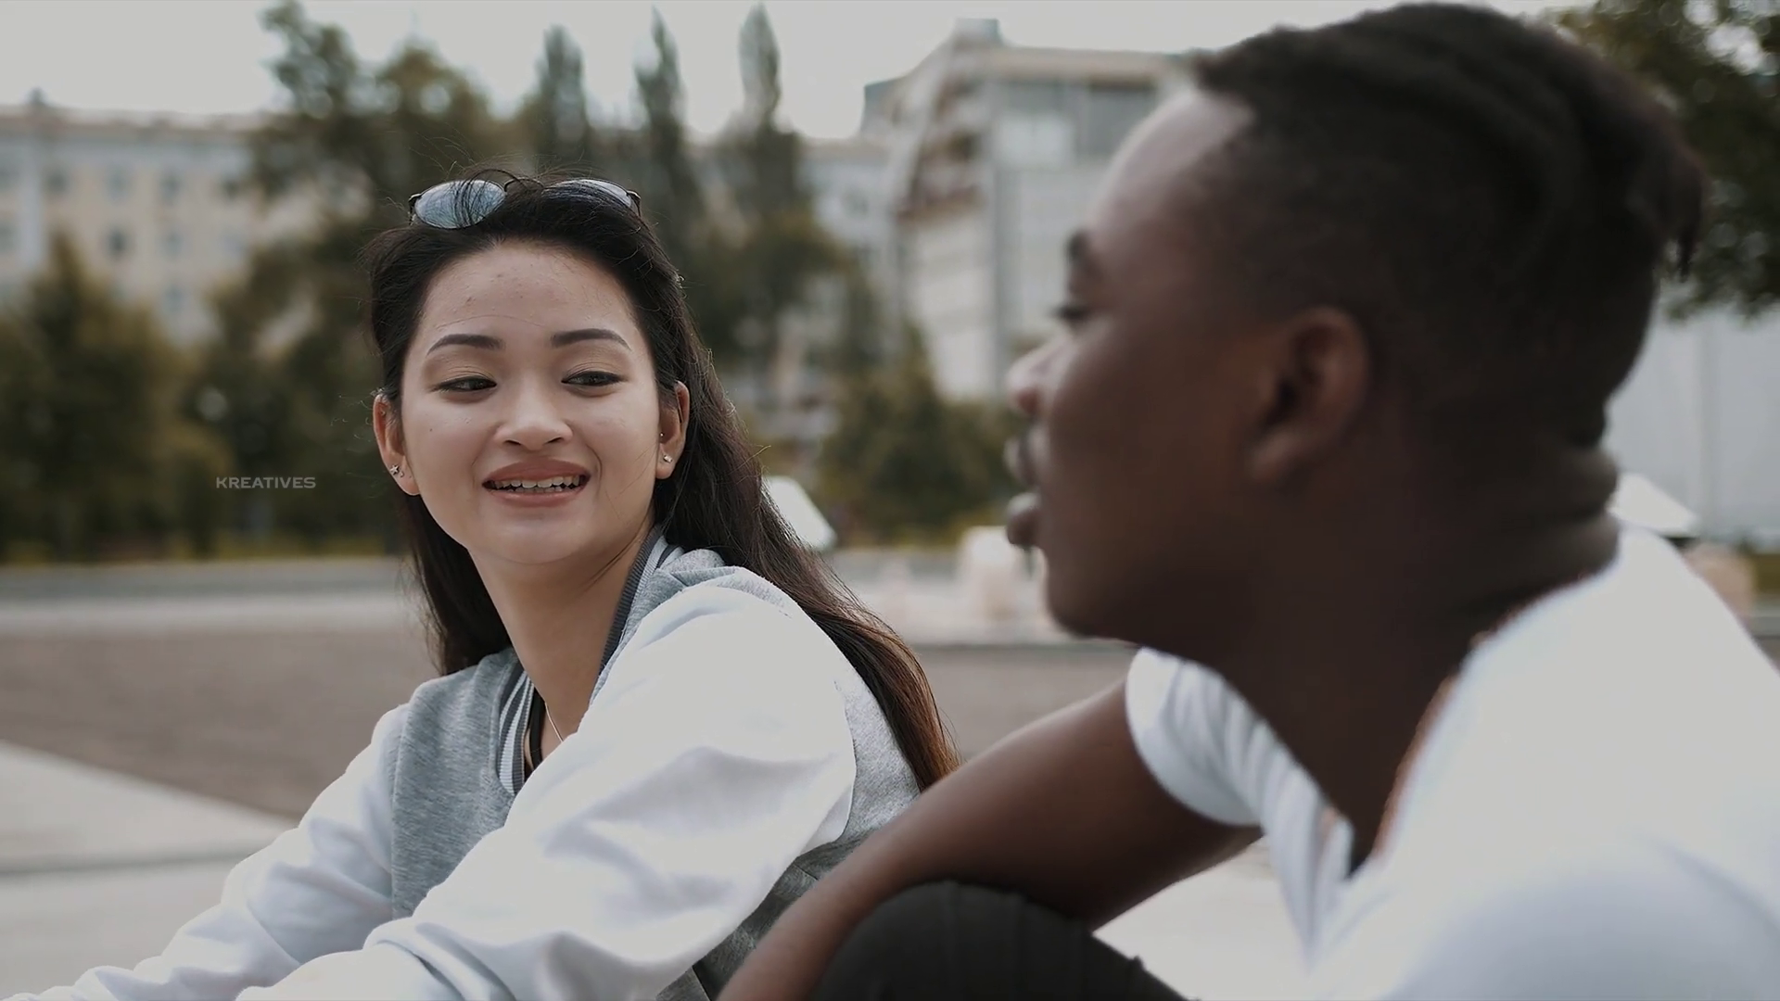
{"action": "key", "text": "ctrl+grave"}
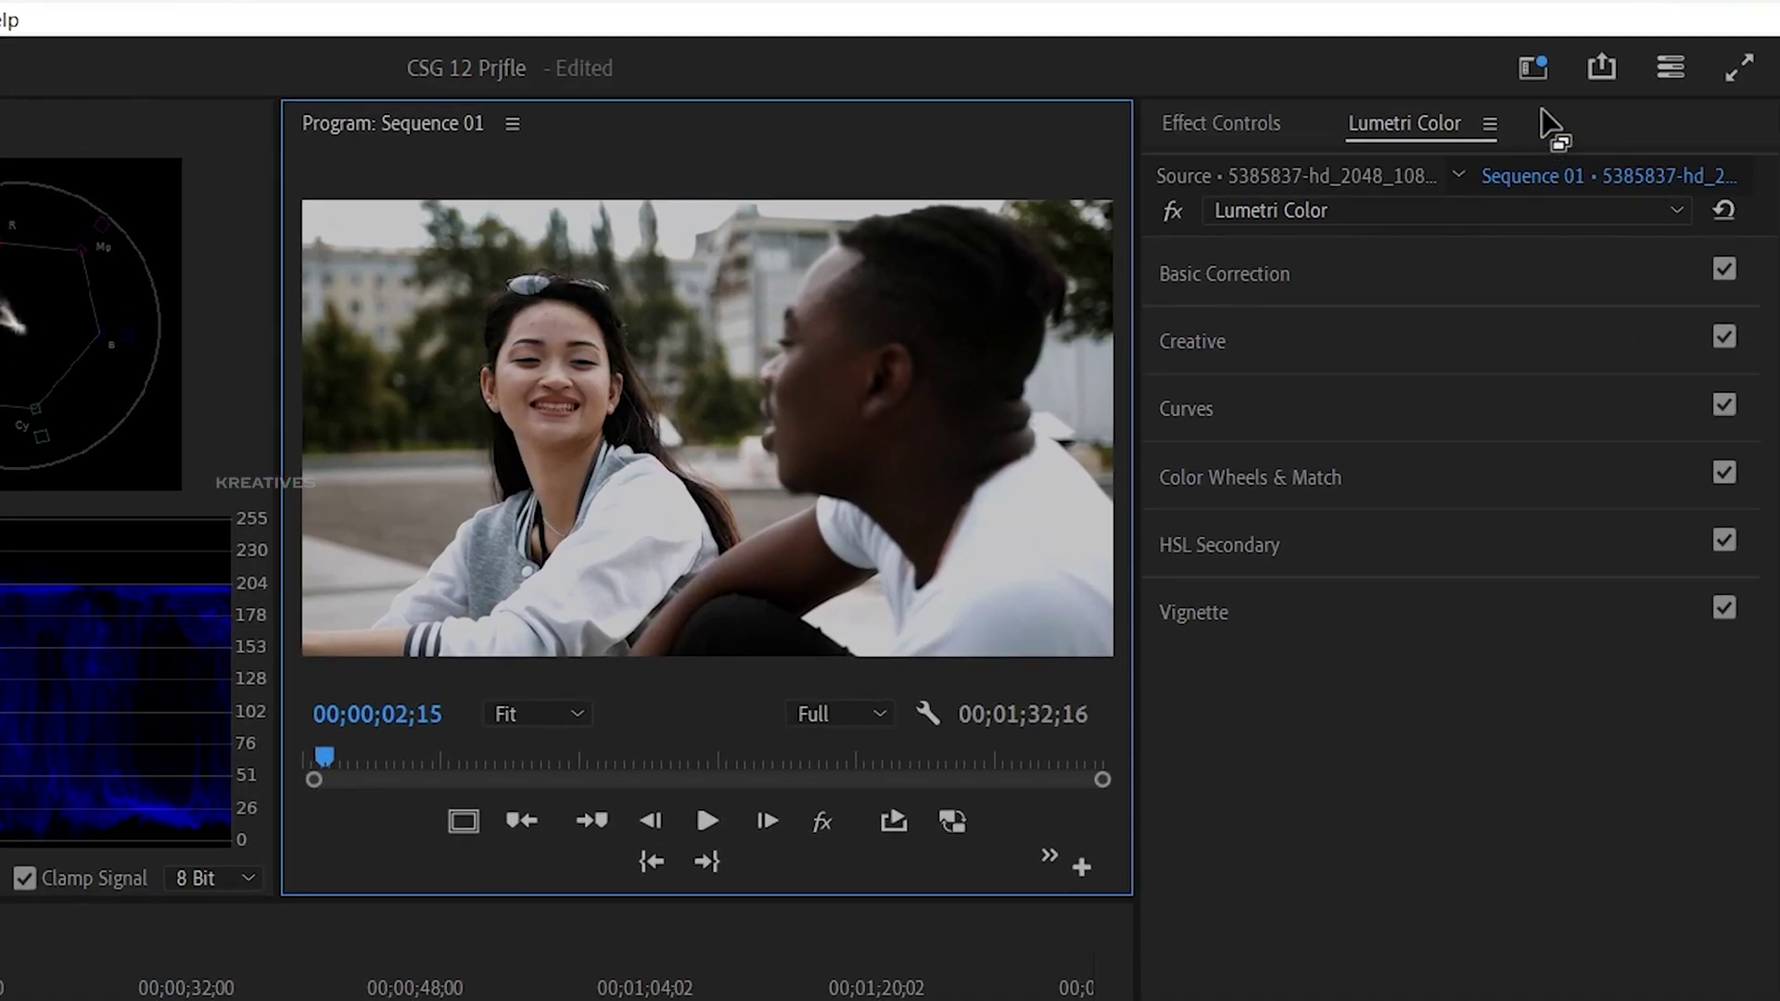
Export the first clip's grade to the Desktop as a .cube LUT named Example.
{"action": "left_click", "coordinate": [1490, 123]}
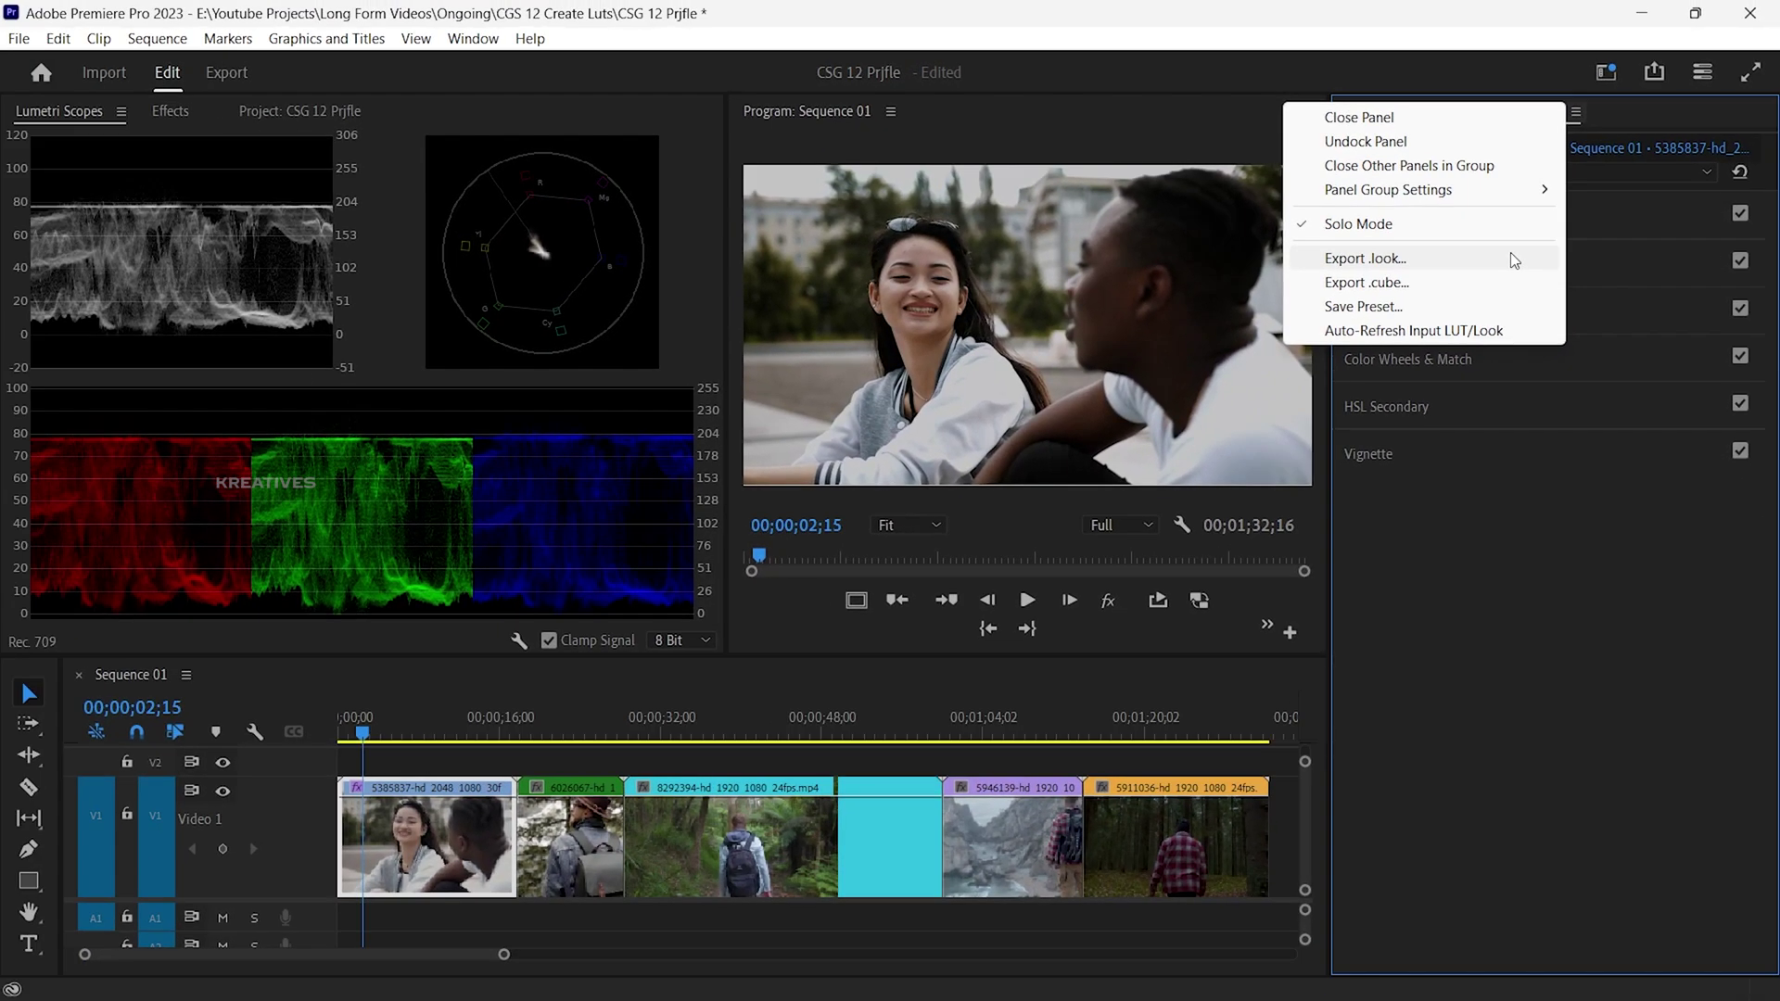
{"action": "left_click", "coordinate": [1463, 280]}
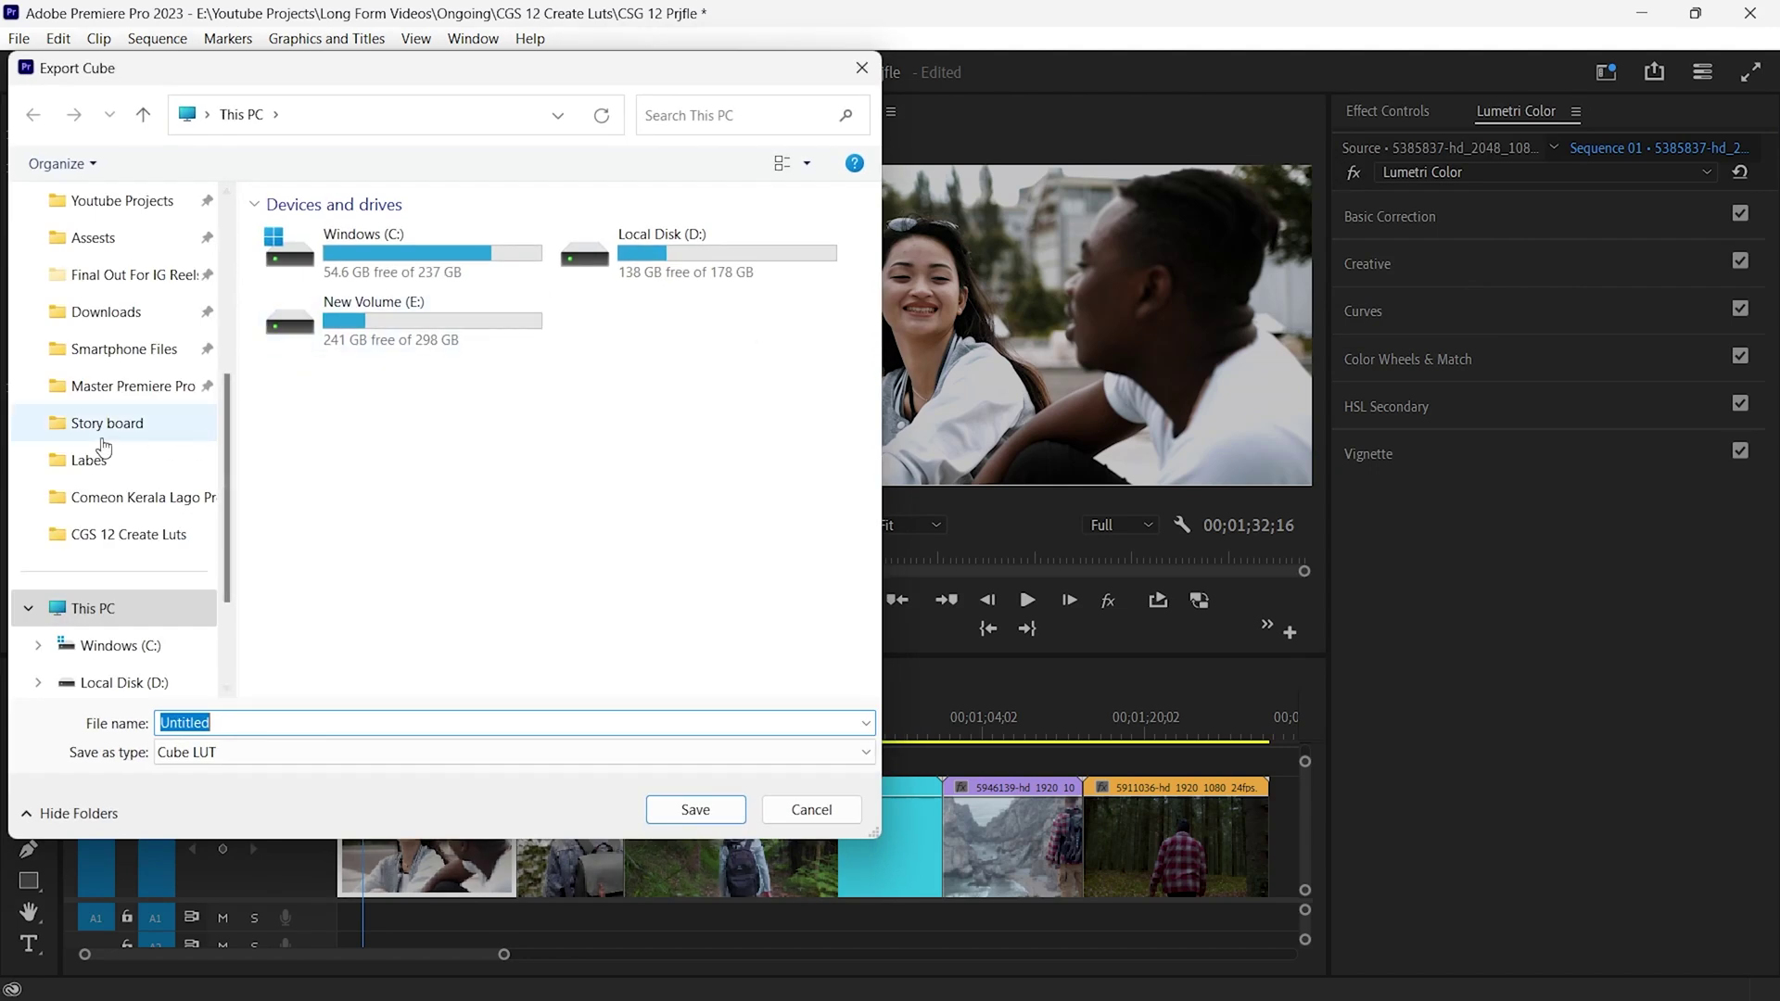
{"action": "scroll", "coordinate": [100, 426], "scroll_direction": "up", "scroll_amount": 3}
{"action": "left_click", "coordinate": [104, 356]}
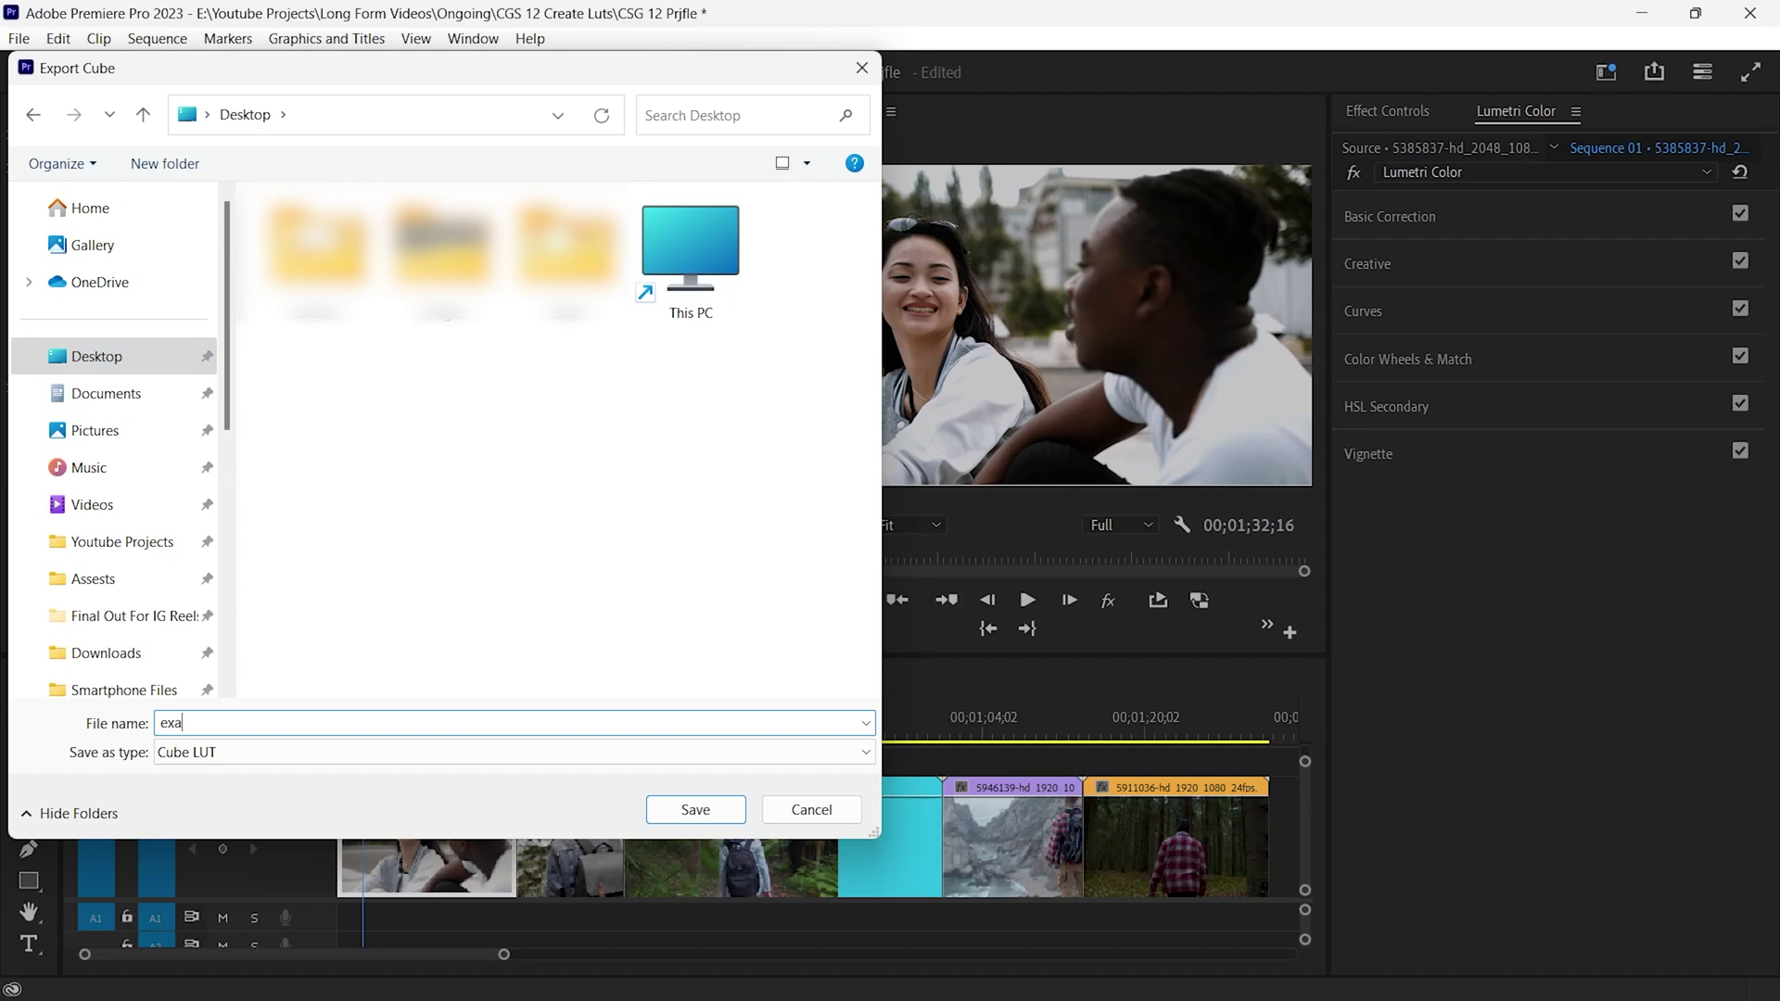
{"action": "left_click", "coordinate": [694, 808]}
Check the exported Example.cube on the desktop, moving its icon into open space, and return to Premiere Pro.
{"action": "left_click", "coordinate": [1658, 13]}
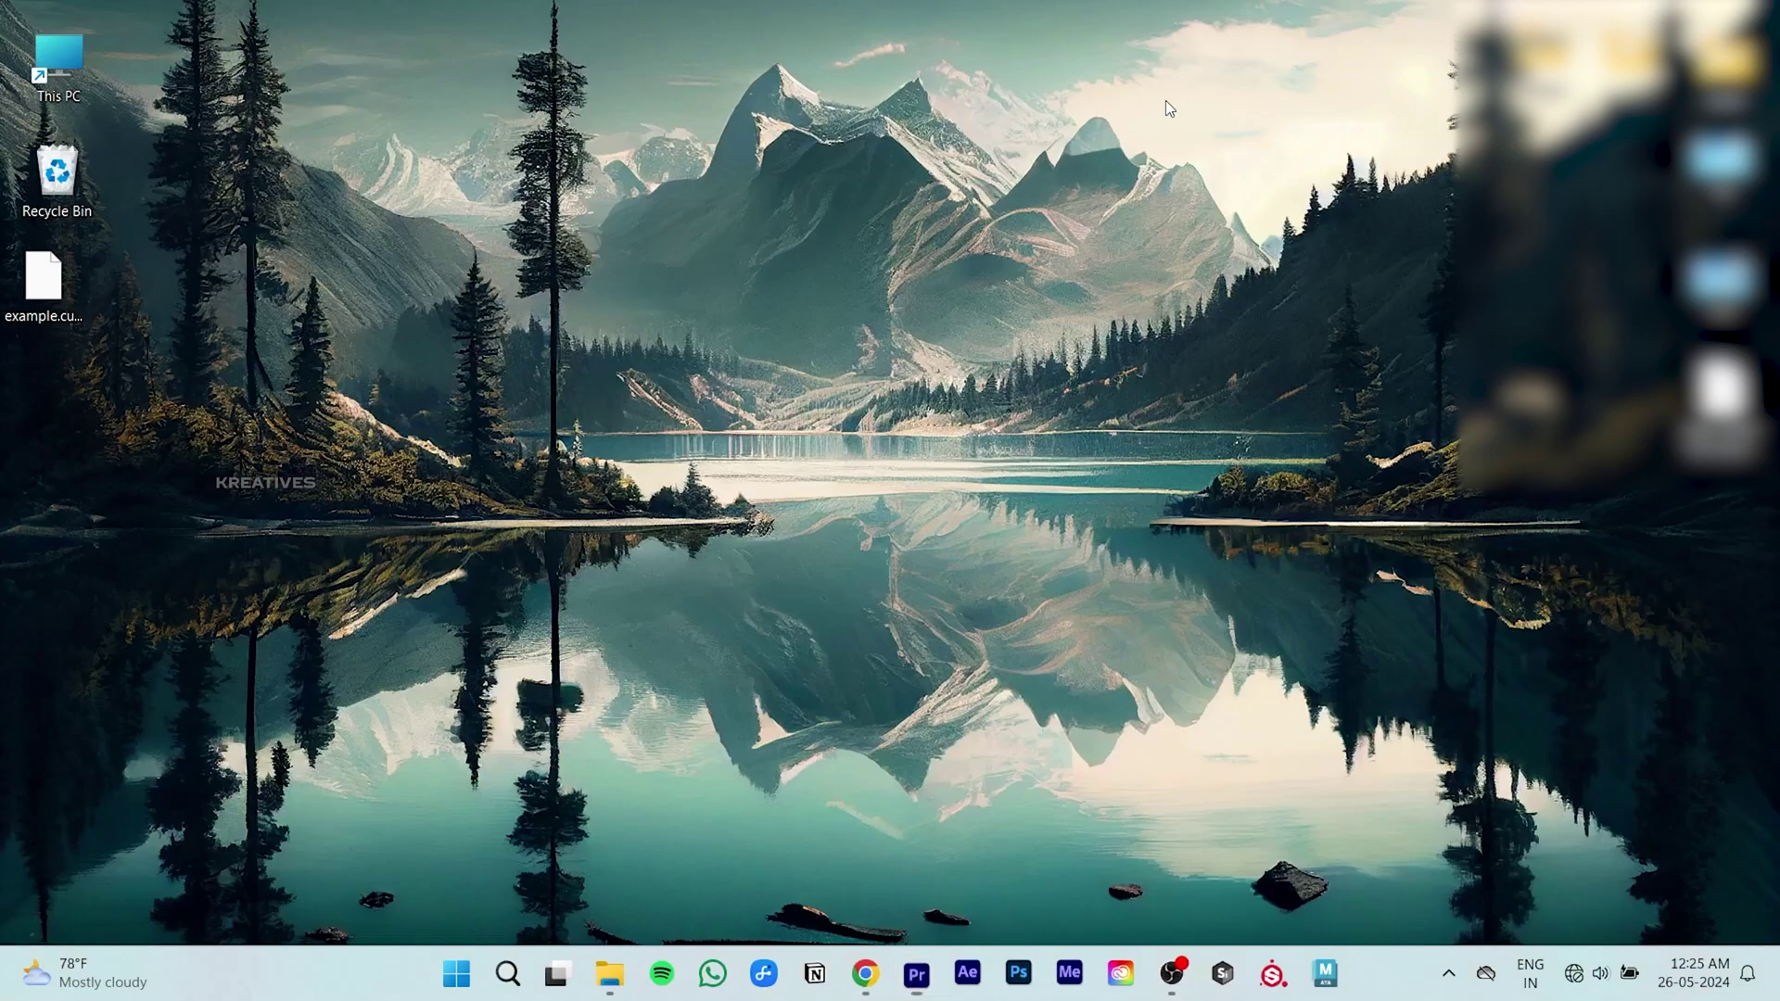
{"action": "left_click_drag", "start_coordinate": [43, 278], "coordinate": [732, 244]}
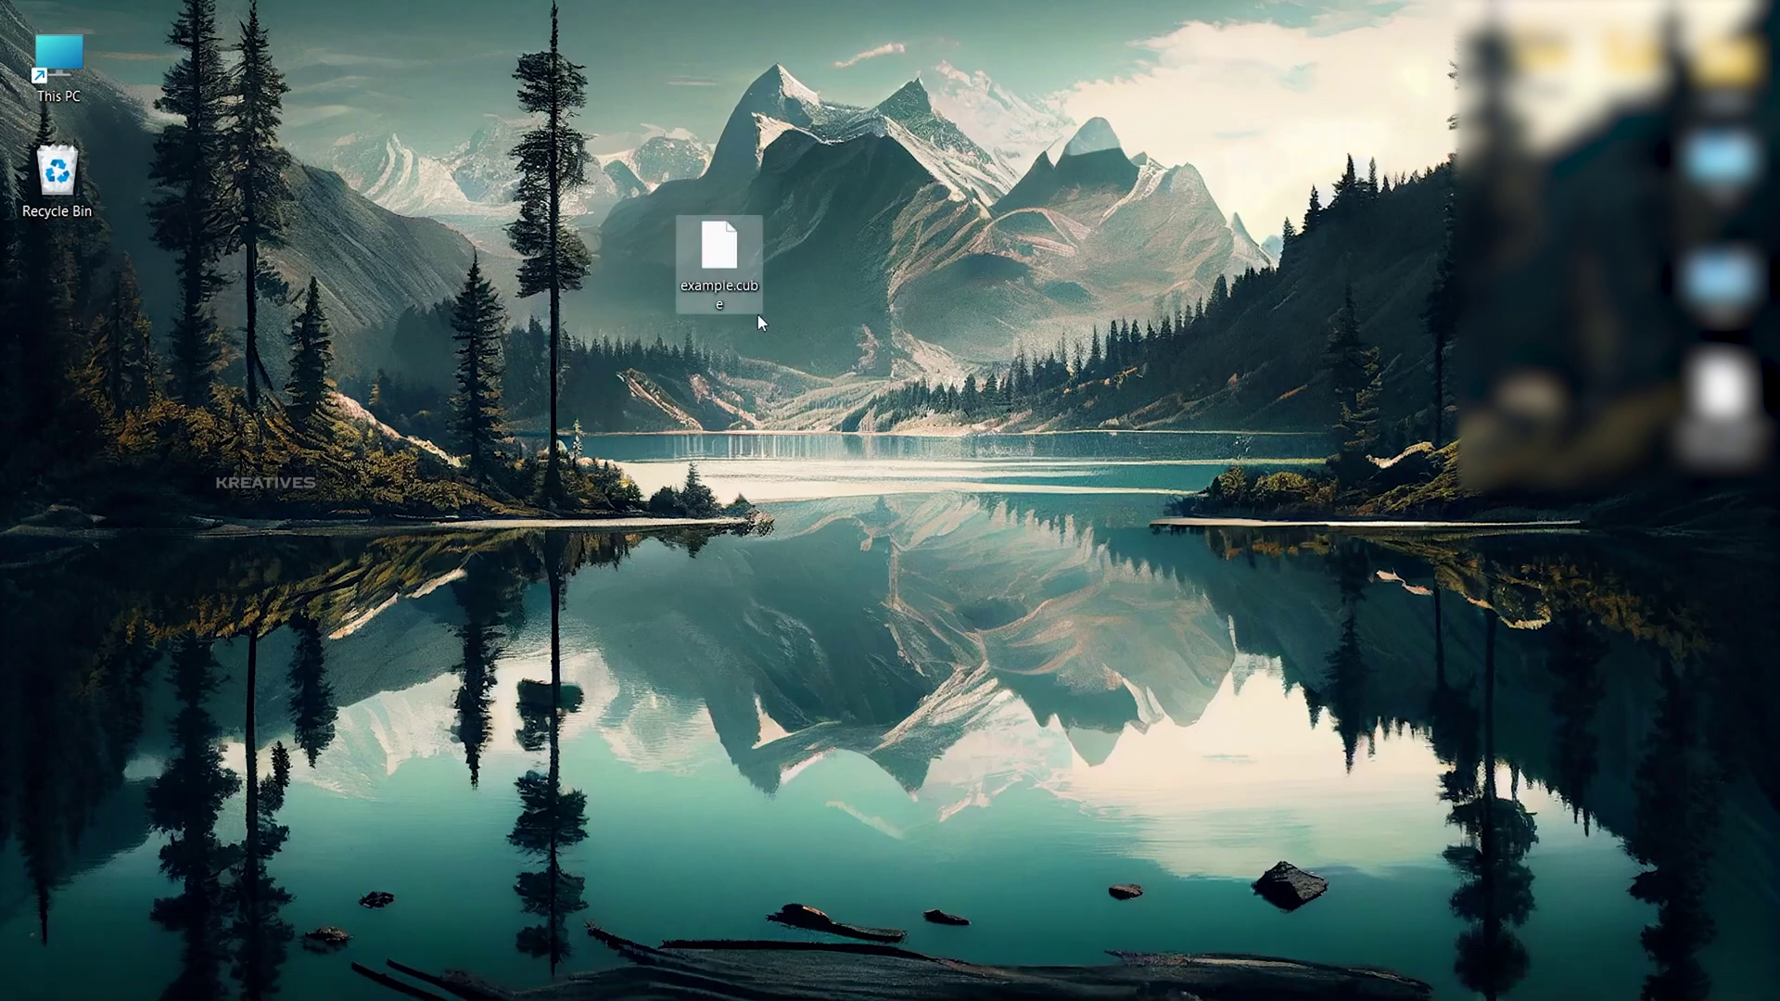
{"action": "left_click", "coordinate": [916, 980]}
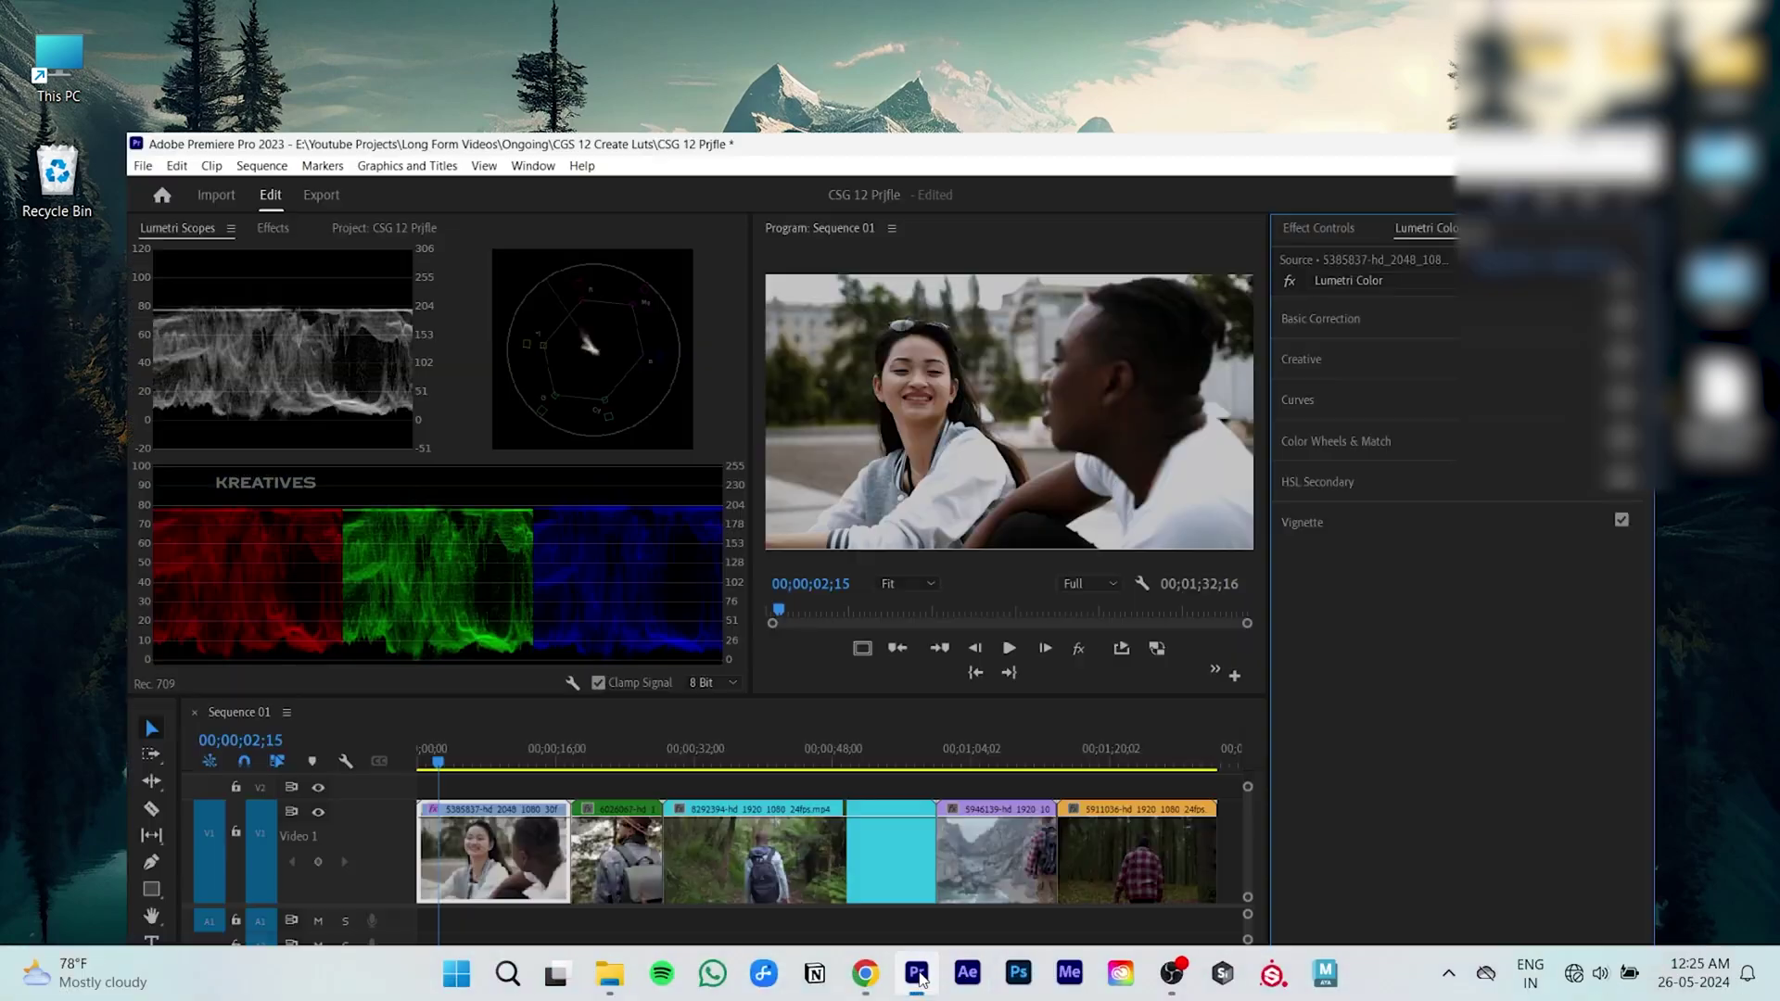
Apply Example.cube from the Desktop as the Creative look on the second clip, the man with the backpack.
{"action": "left_click_drag", "start_coordinate": [369, 712], "coordinate": [545, 729]}
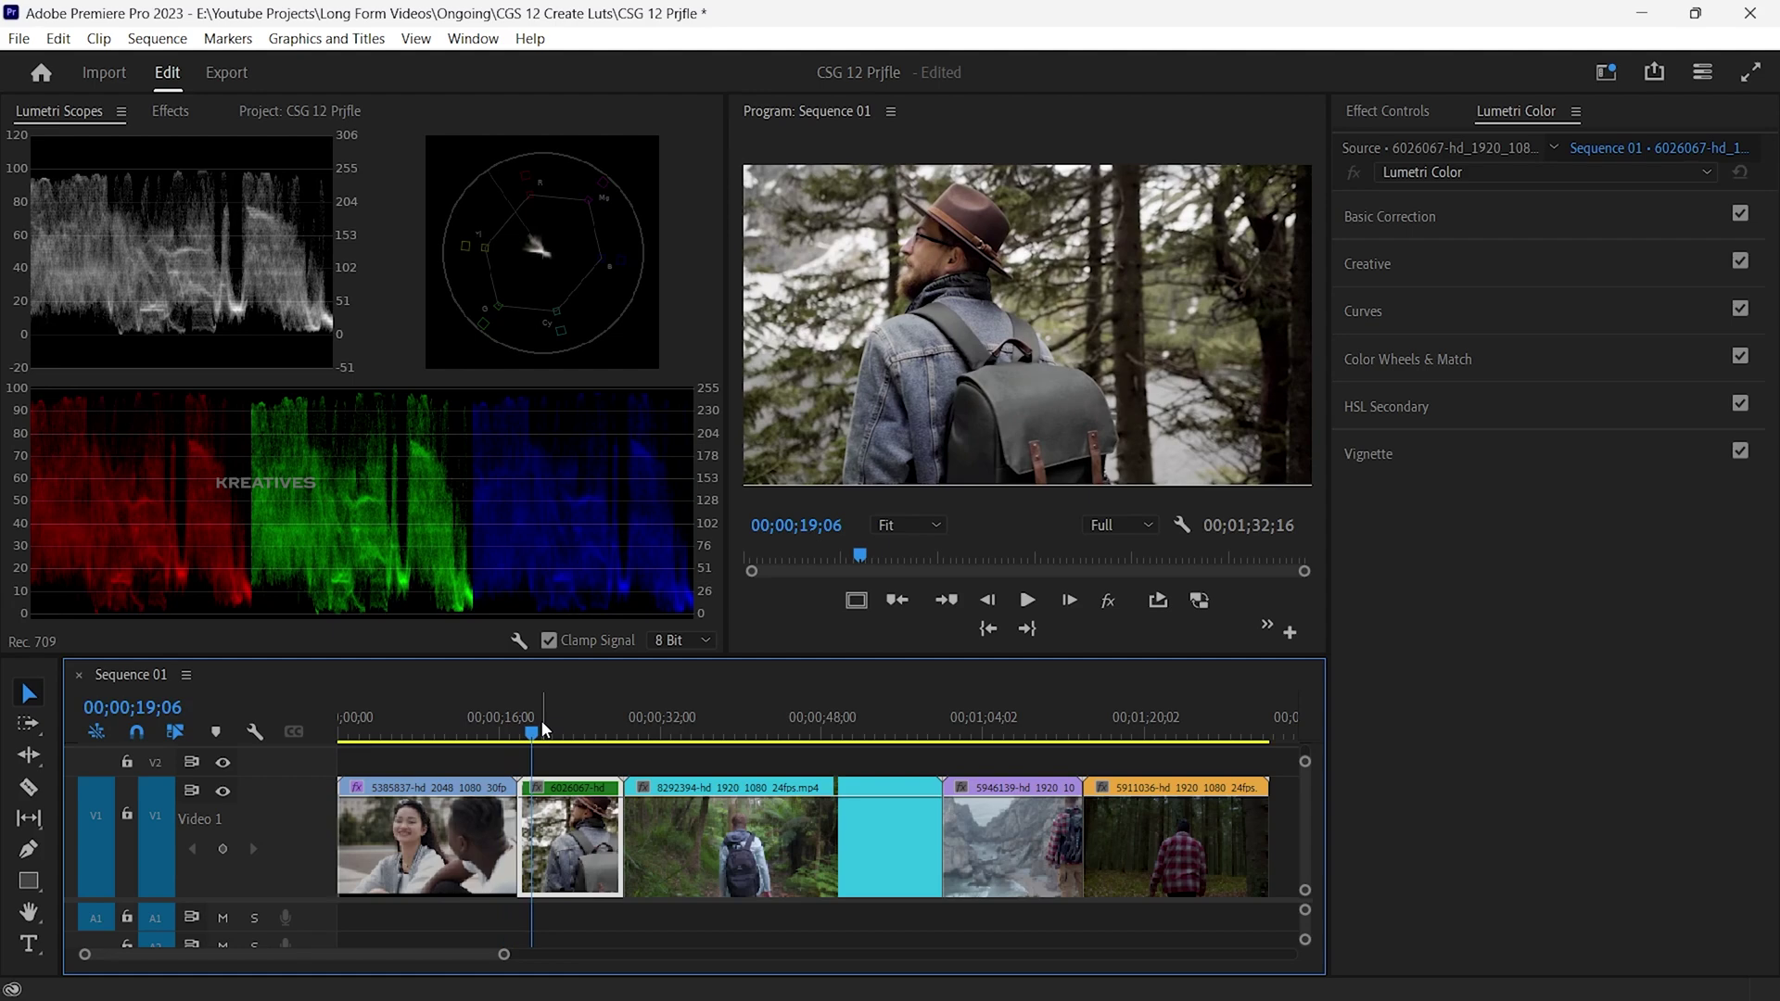
{"action": "left_click", "coordinate": [554, 731]}
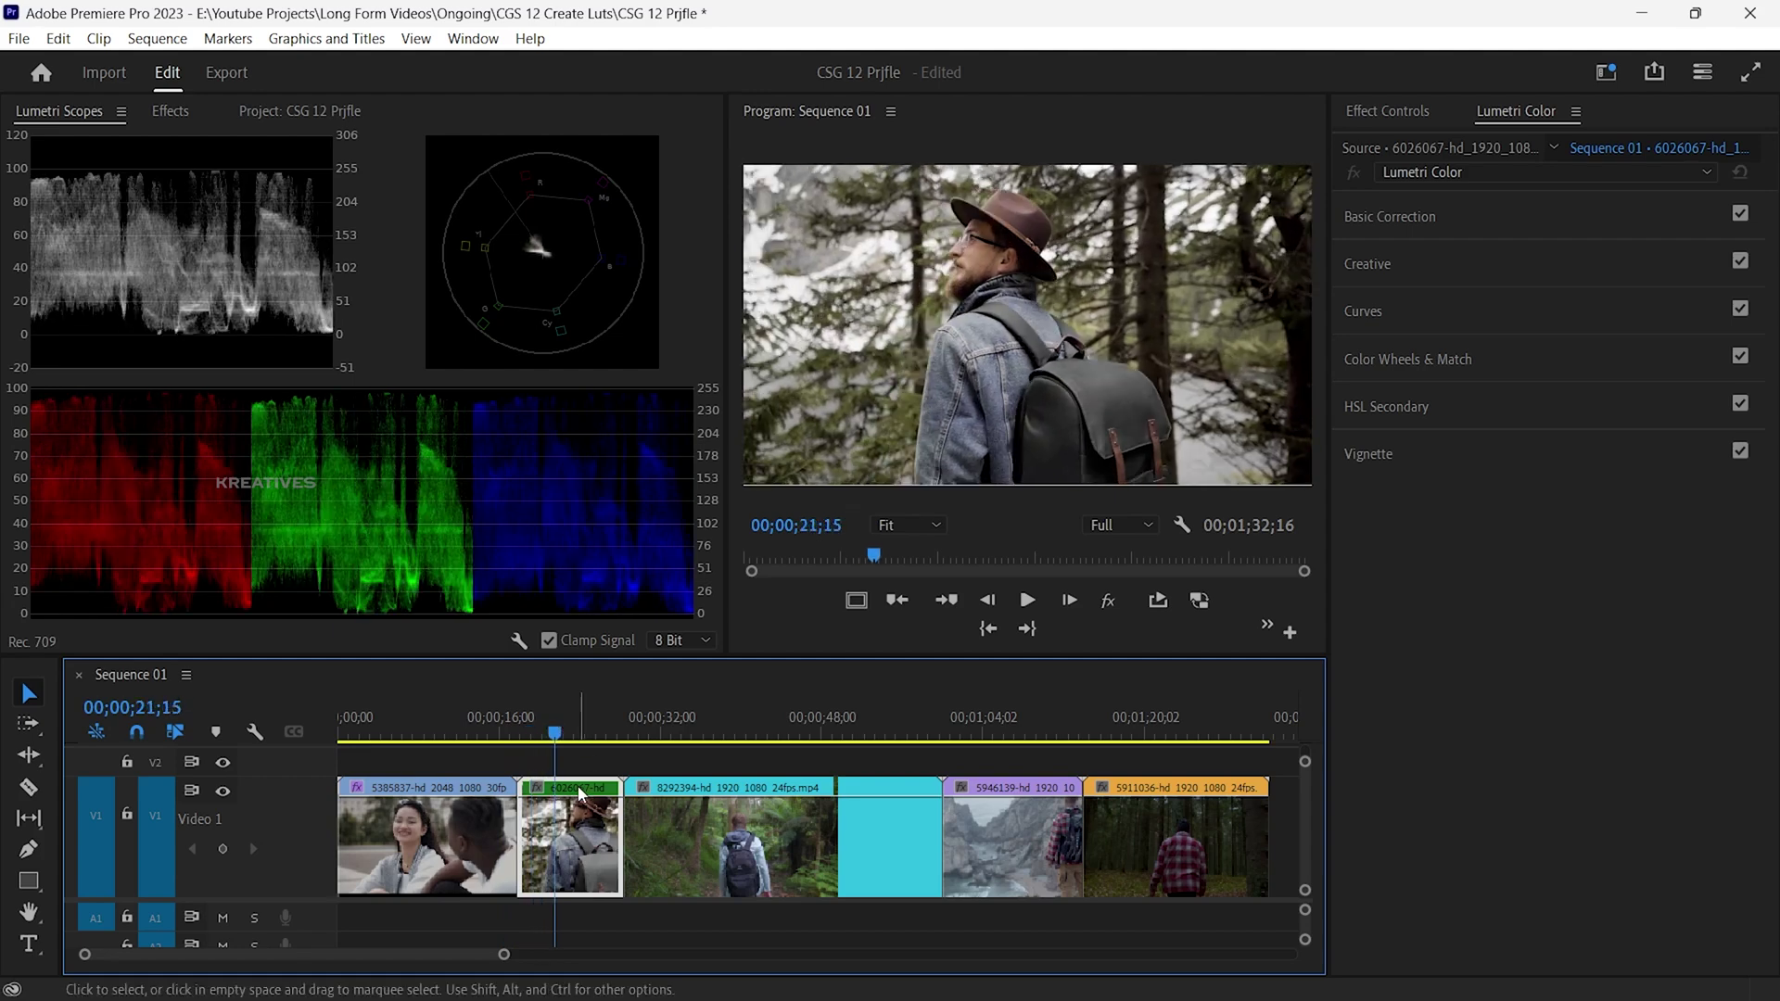
{"action": "left_click", "coordinate": [1391, 265]}
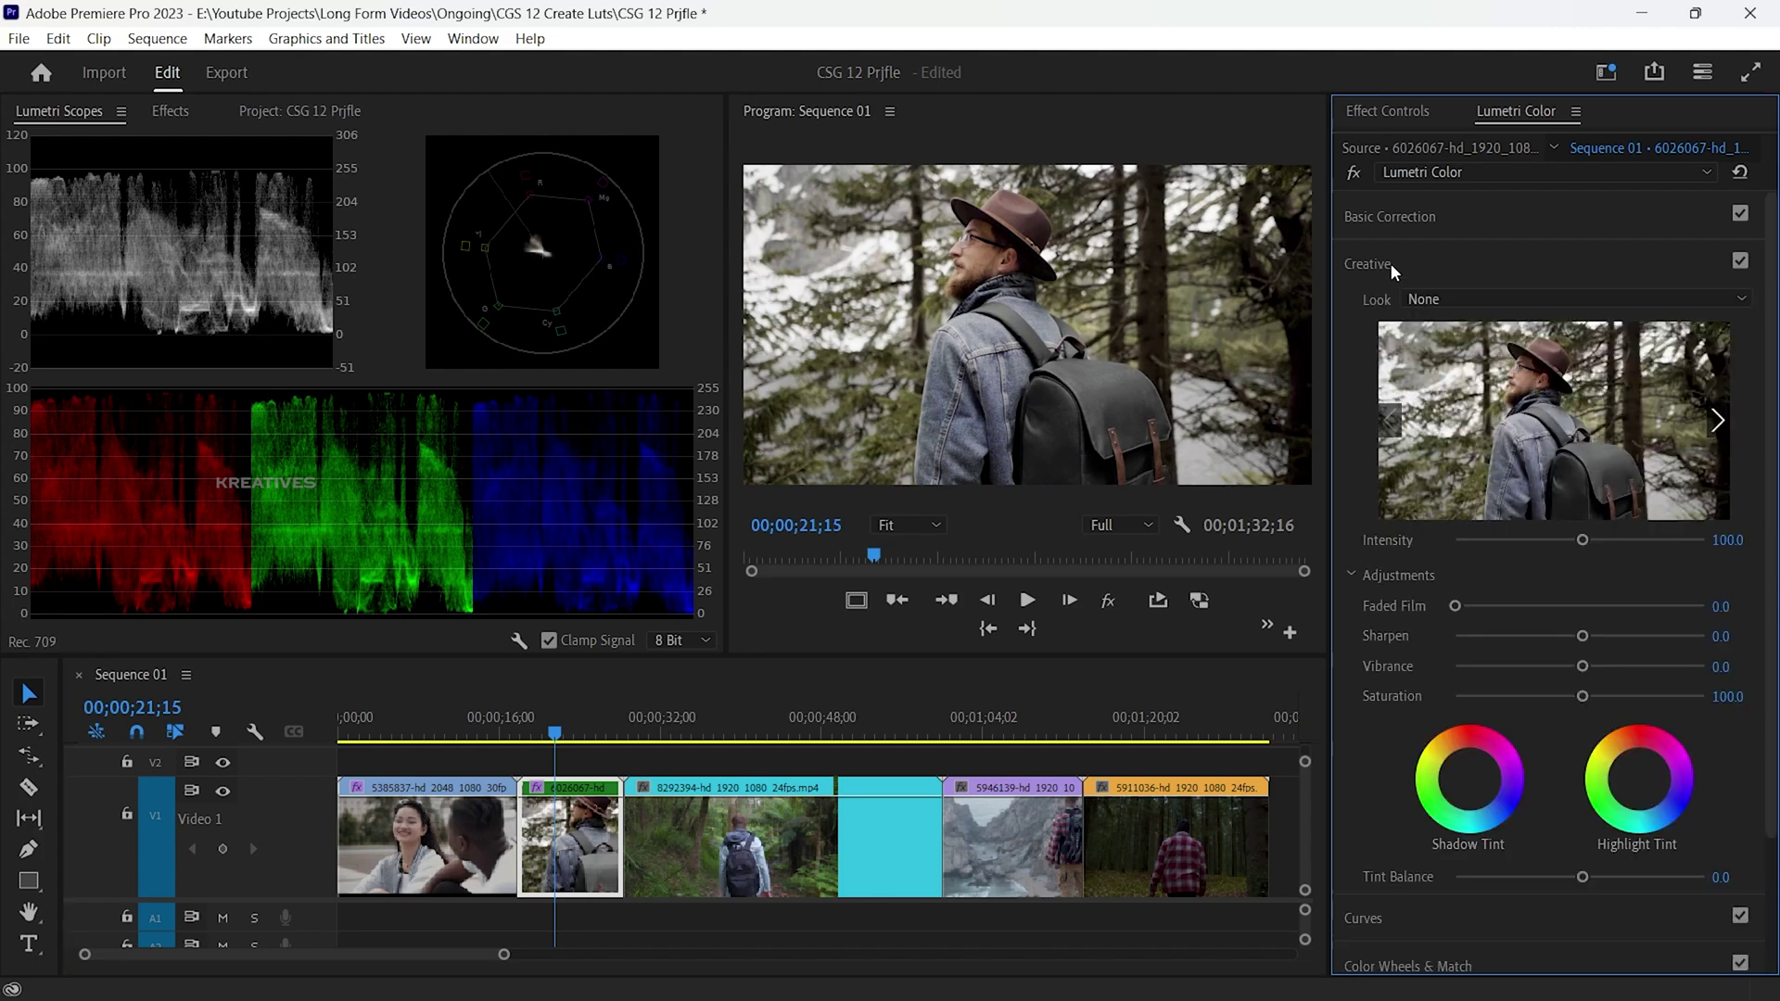
{"action": "left_click", "coordinate": [1433, 300]}
{"action": "left_click", "coordinate": [1464, 371]}
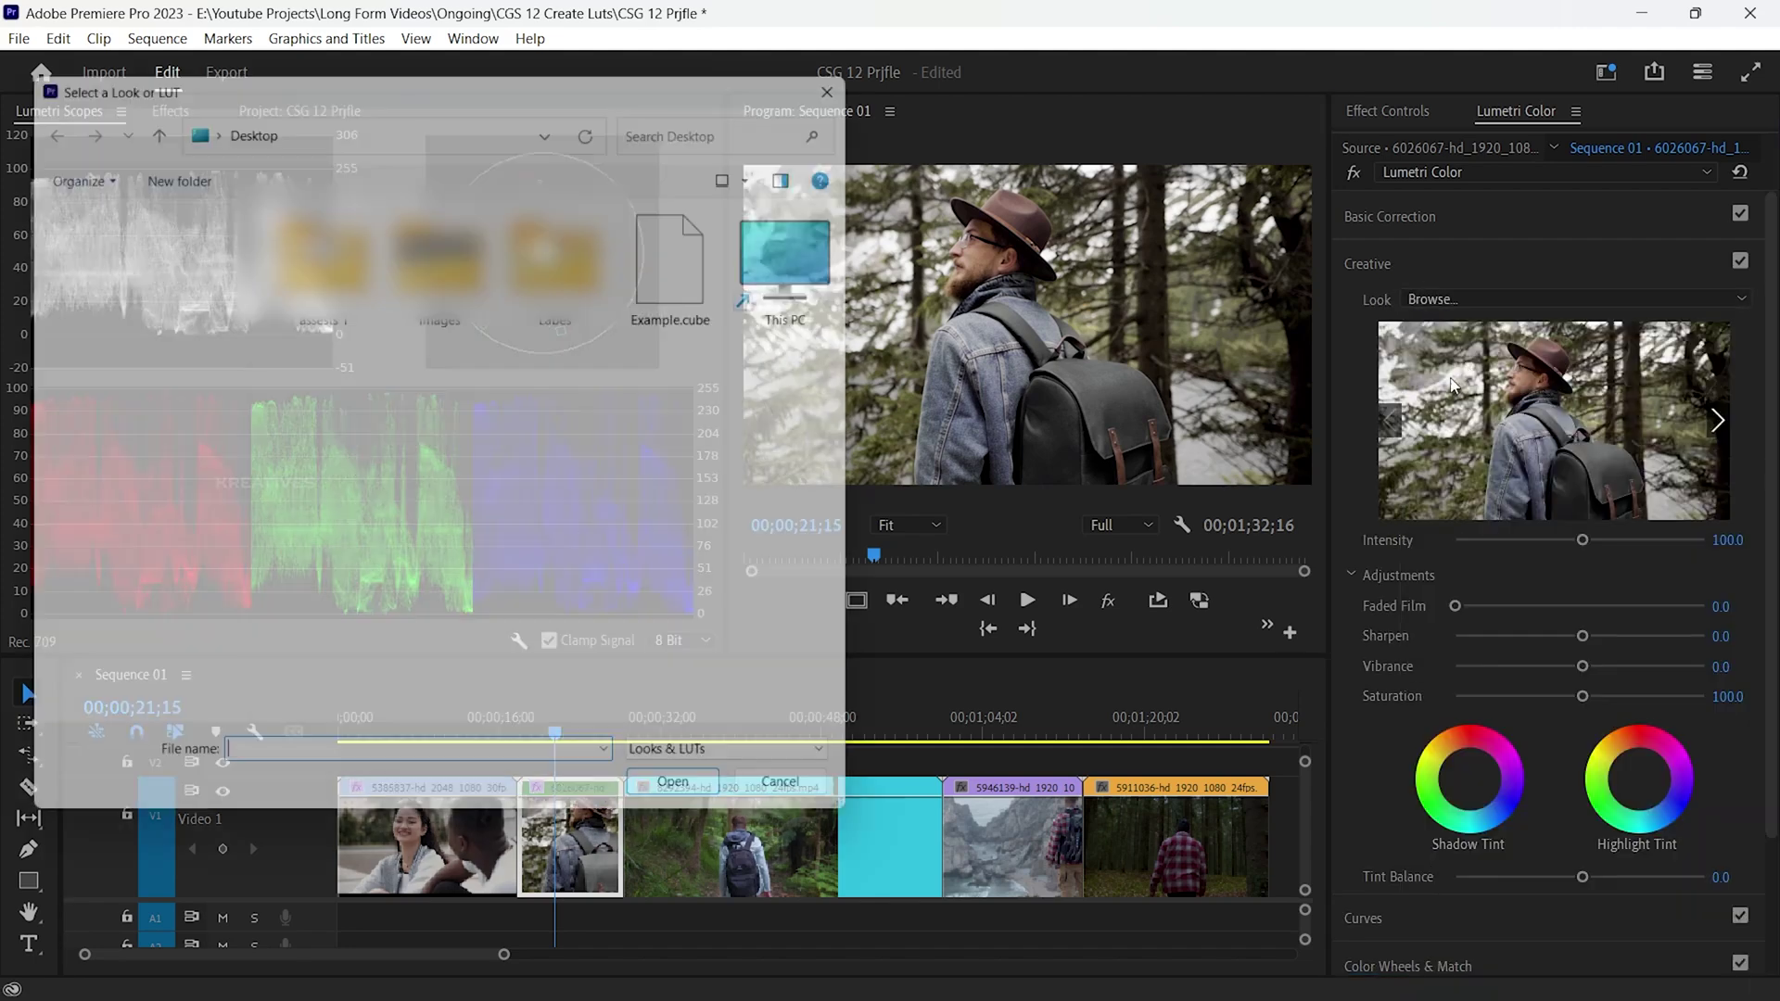
{"action": "left_click", "coordinate": [677, 278]}
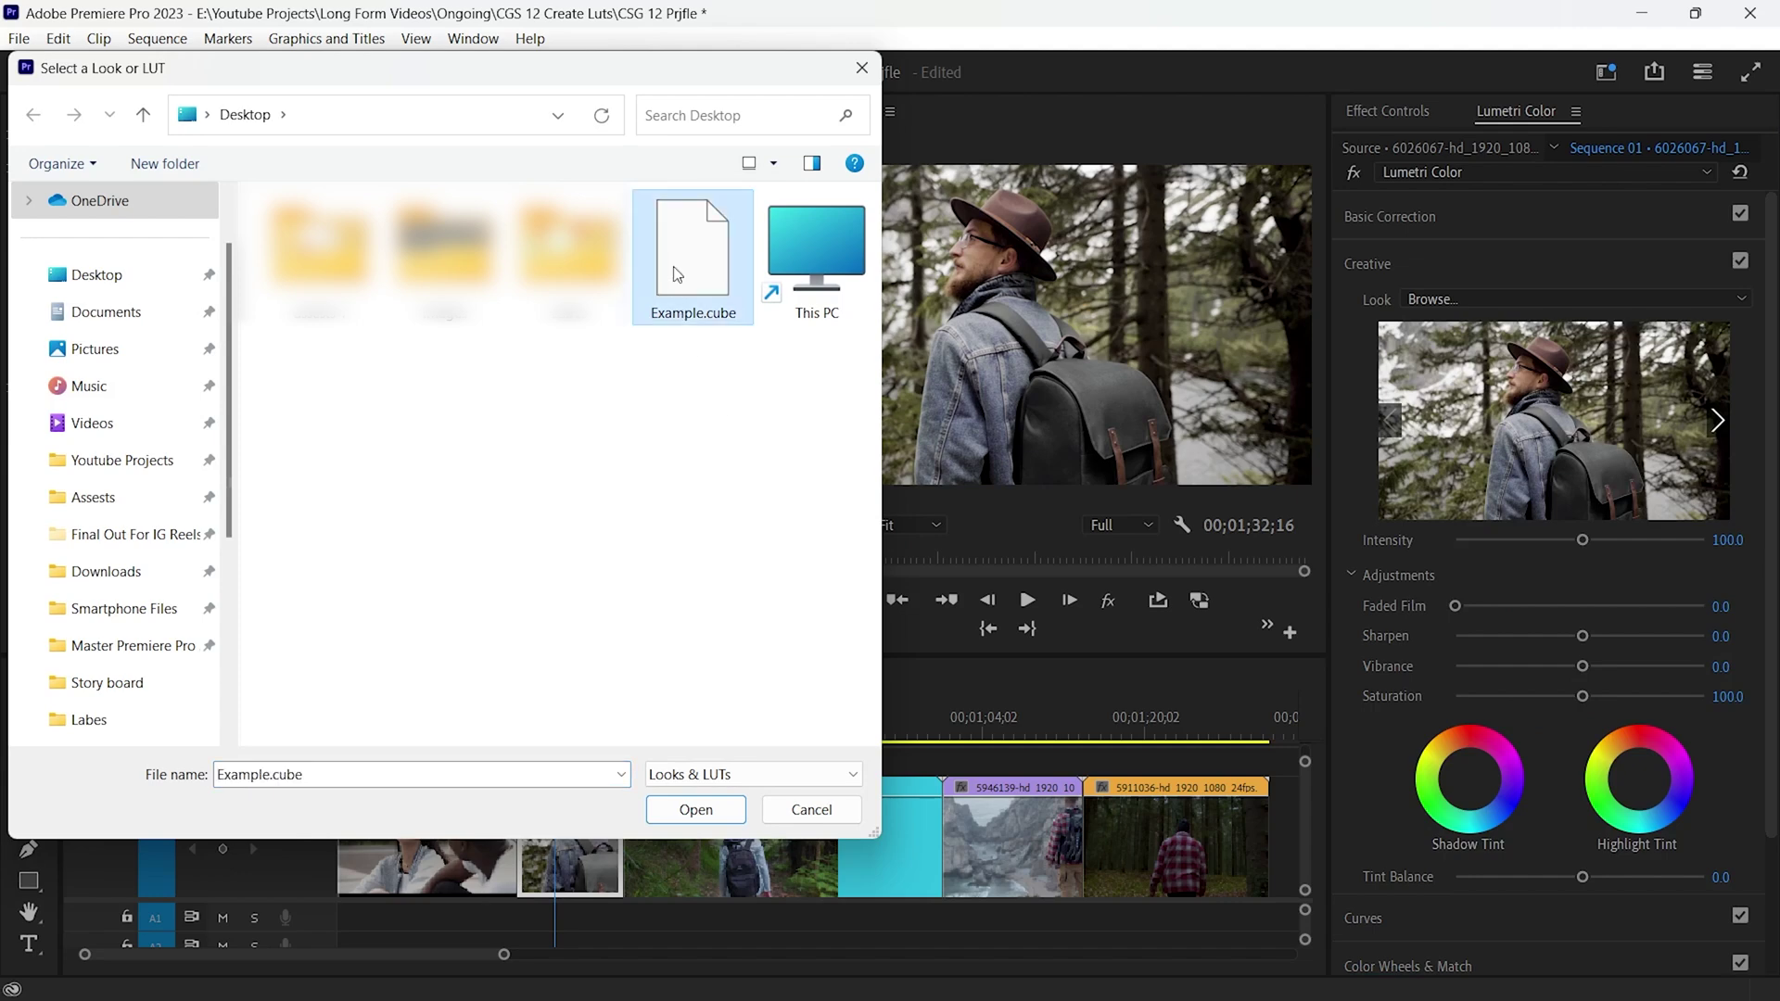
{"action": "left_click", "coordinate": [698, 809]}
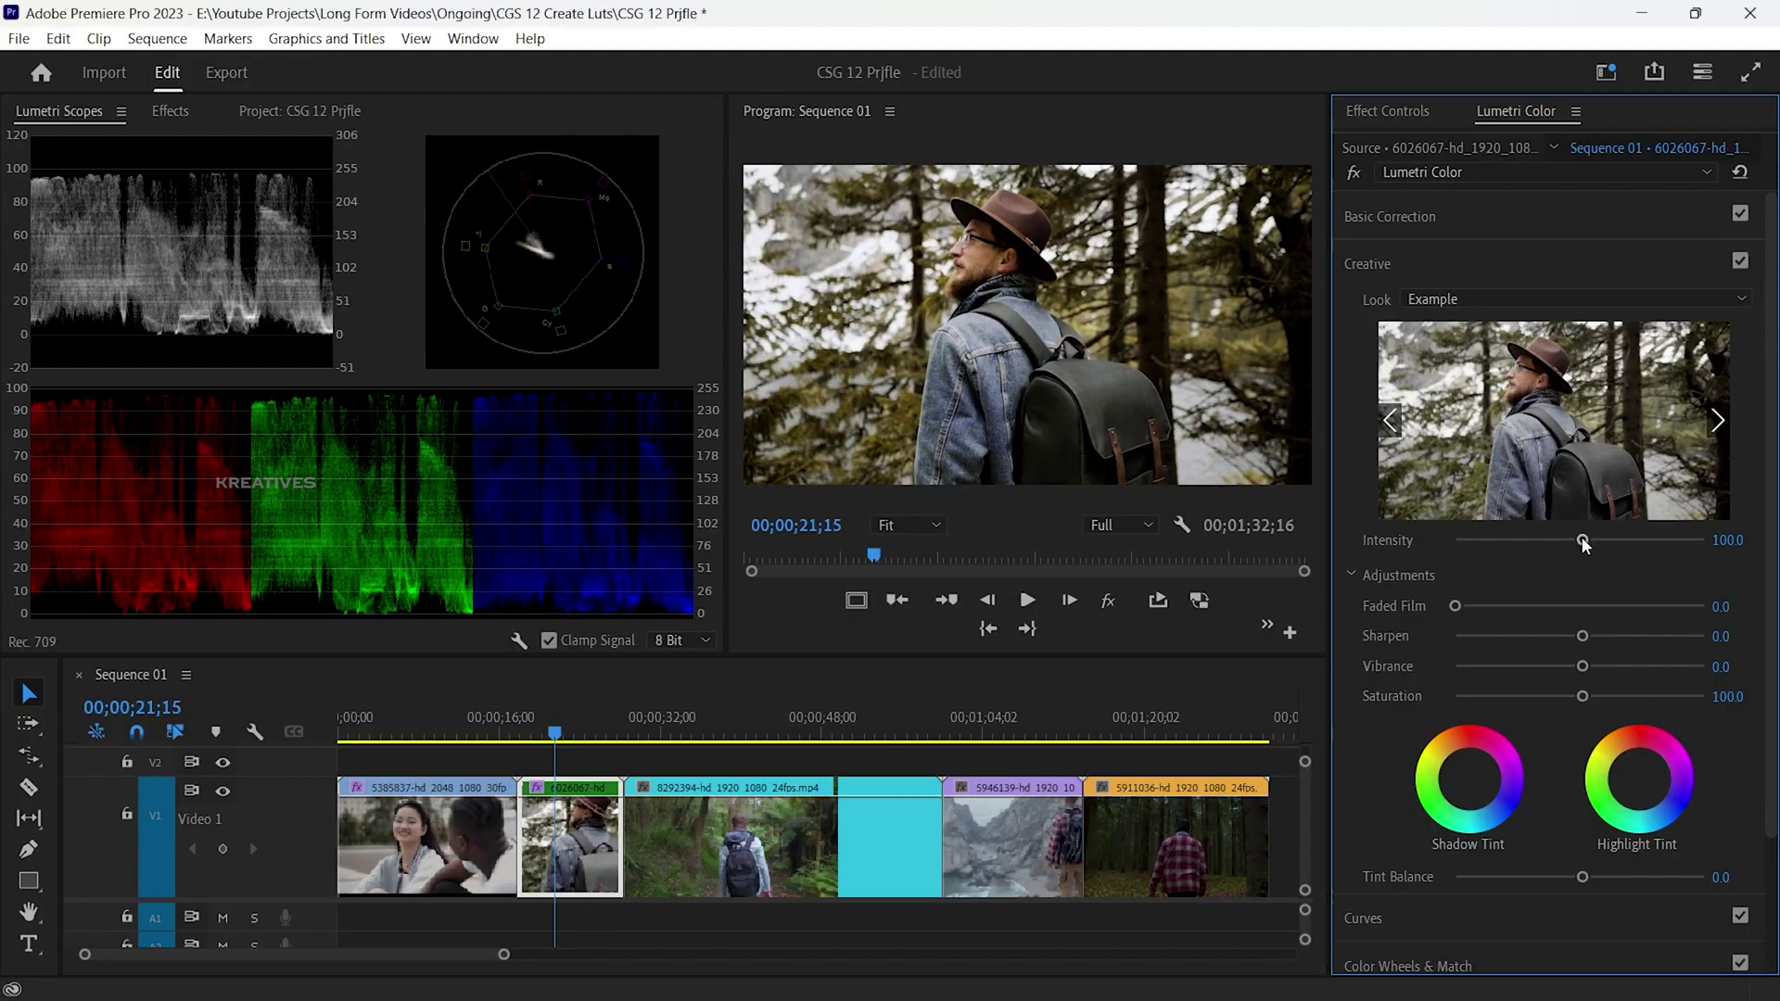
Try a stronger intensity for the second clip's Example look and set it back to 100.
{"action": "mouse_move", "coordinate": [1584, 542]}
{"action": "left_mouse_down"}
{"action": "mouse_move", "coordinate": [1638, 538]}
{"action": "mouse_move", "coordinate": [1617, 540]}
{"action": "left_mouse_up"}
{"action": "left_click", "coordinate": [1727, 540]}
{"action": "type", "text": "1"}
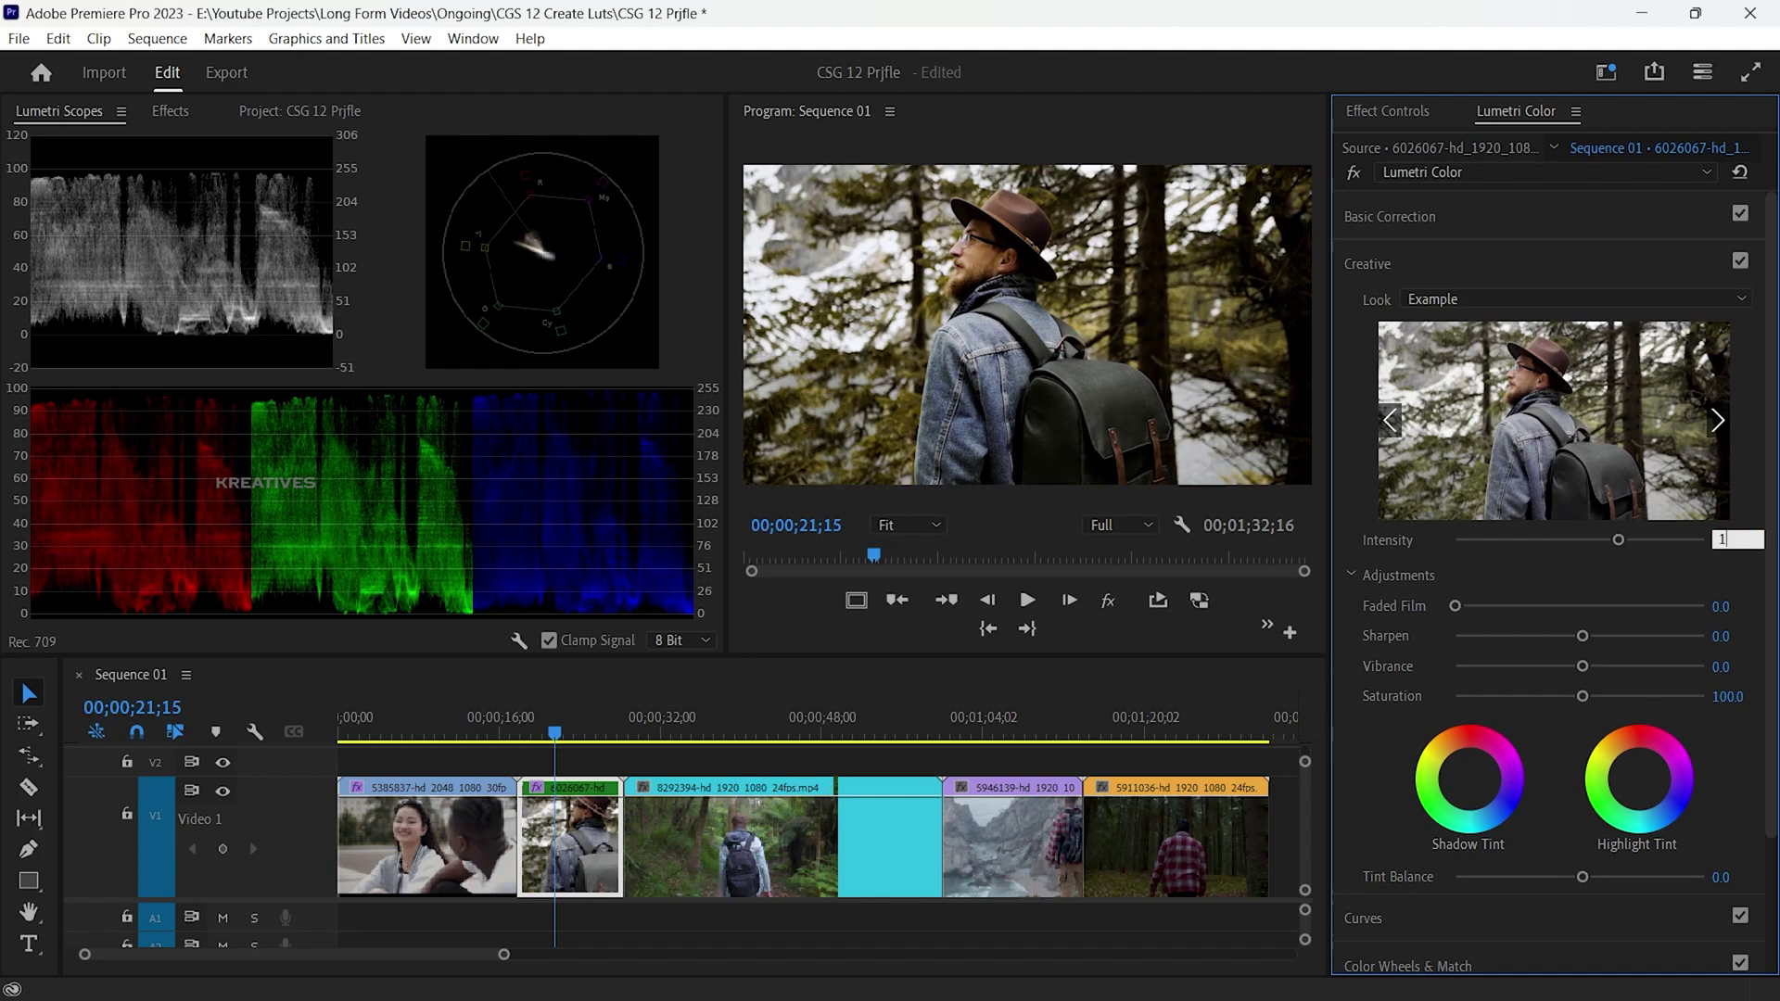
{"action": "key", "text": "Return"}
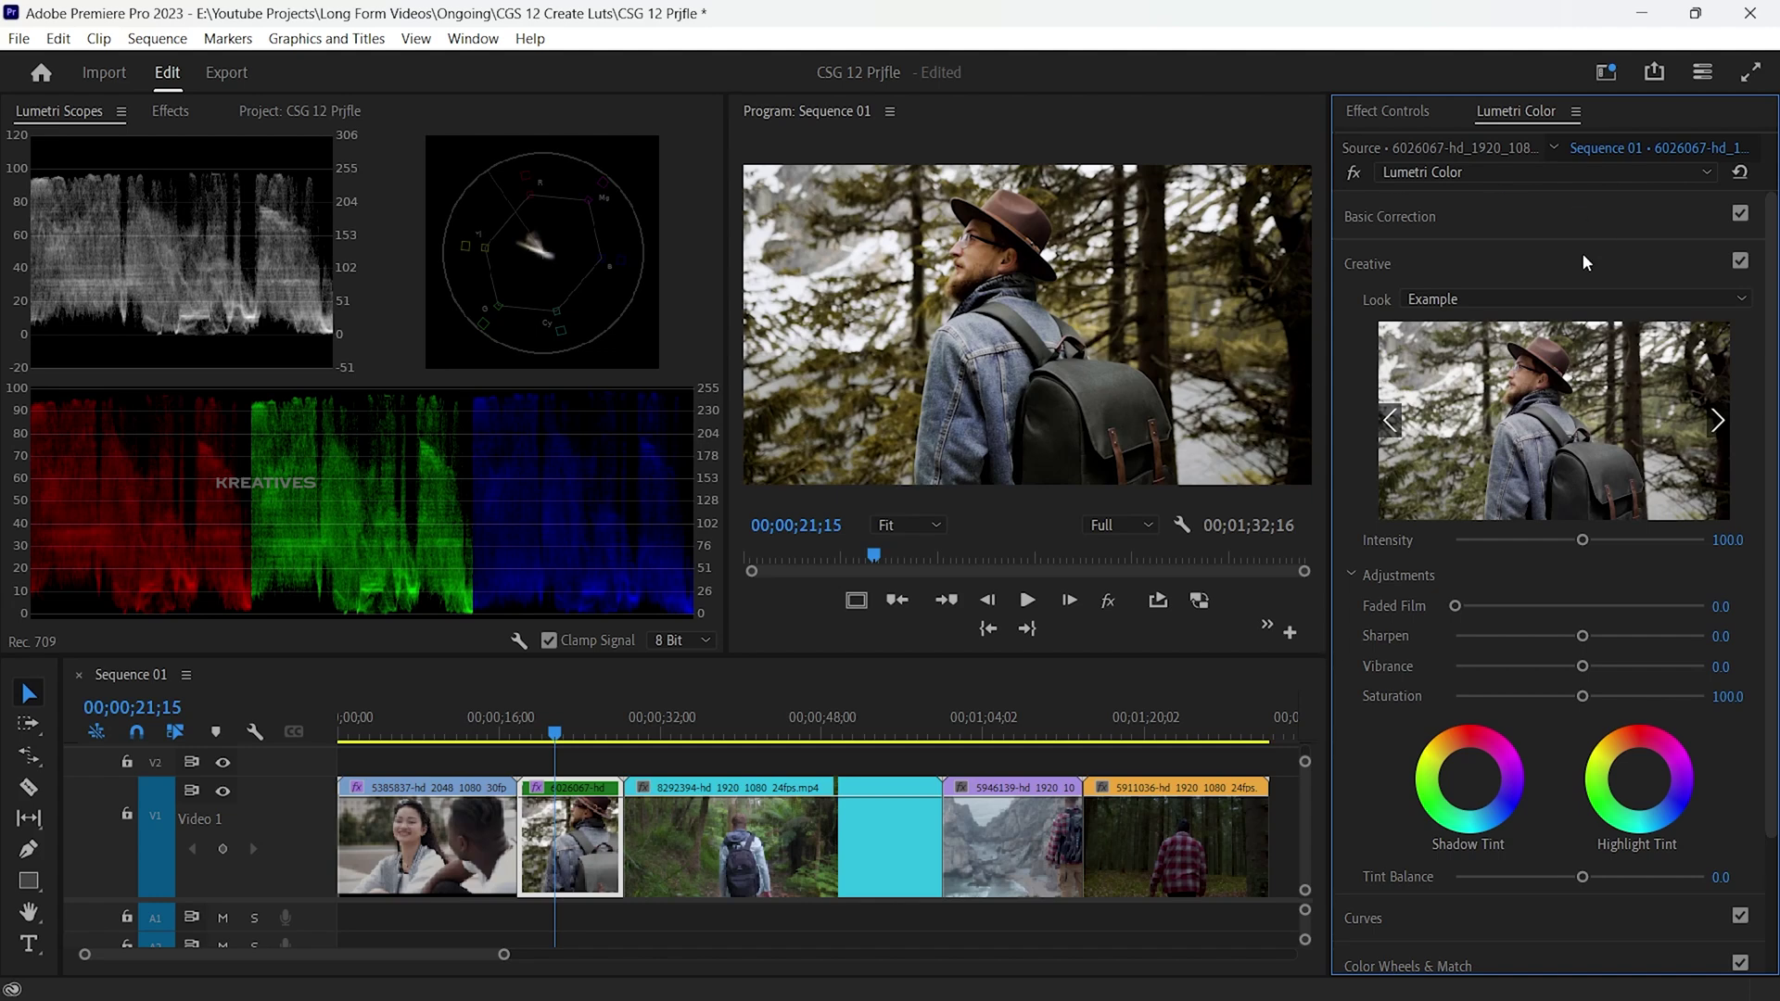
Key the man's skin tone in HSL Secondary by sampling his face and adjusting the saturation range, leaving the key preview off.
{"action": "left_click", "coordinate": [1488, 271]}
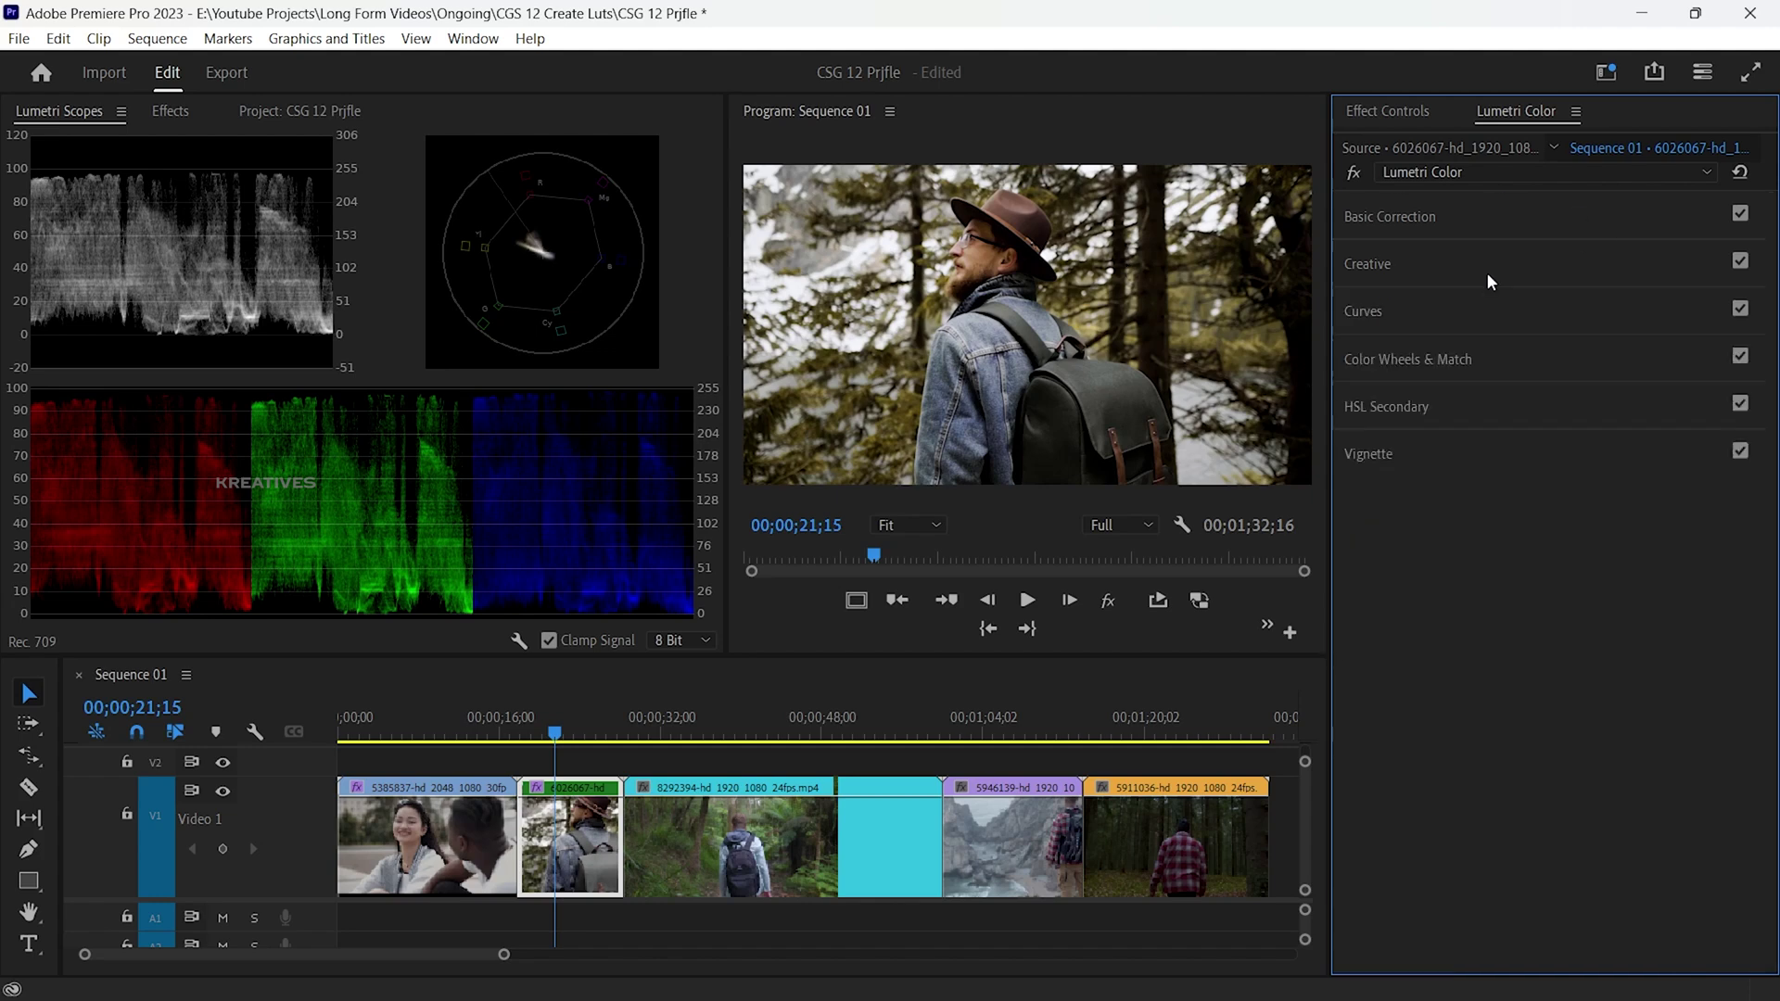
{"action": "left_click", "coordinate": [1438, 408]}
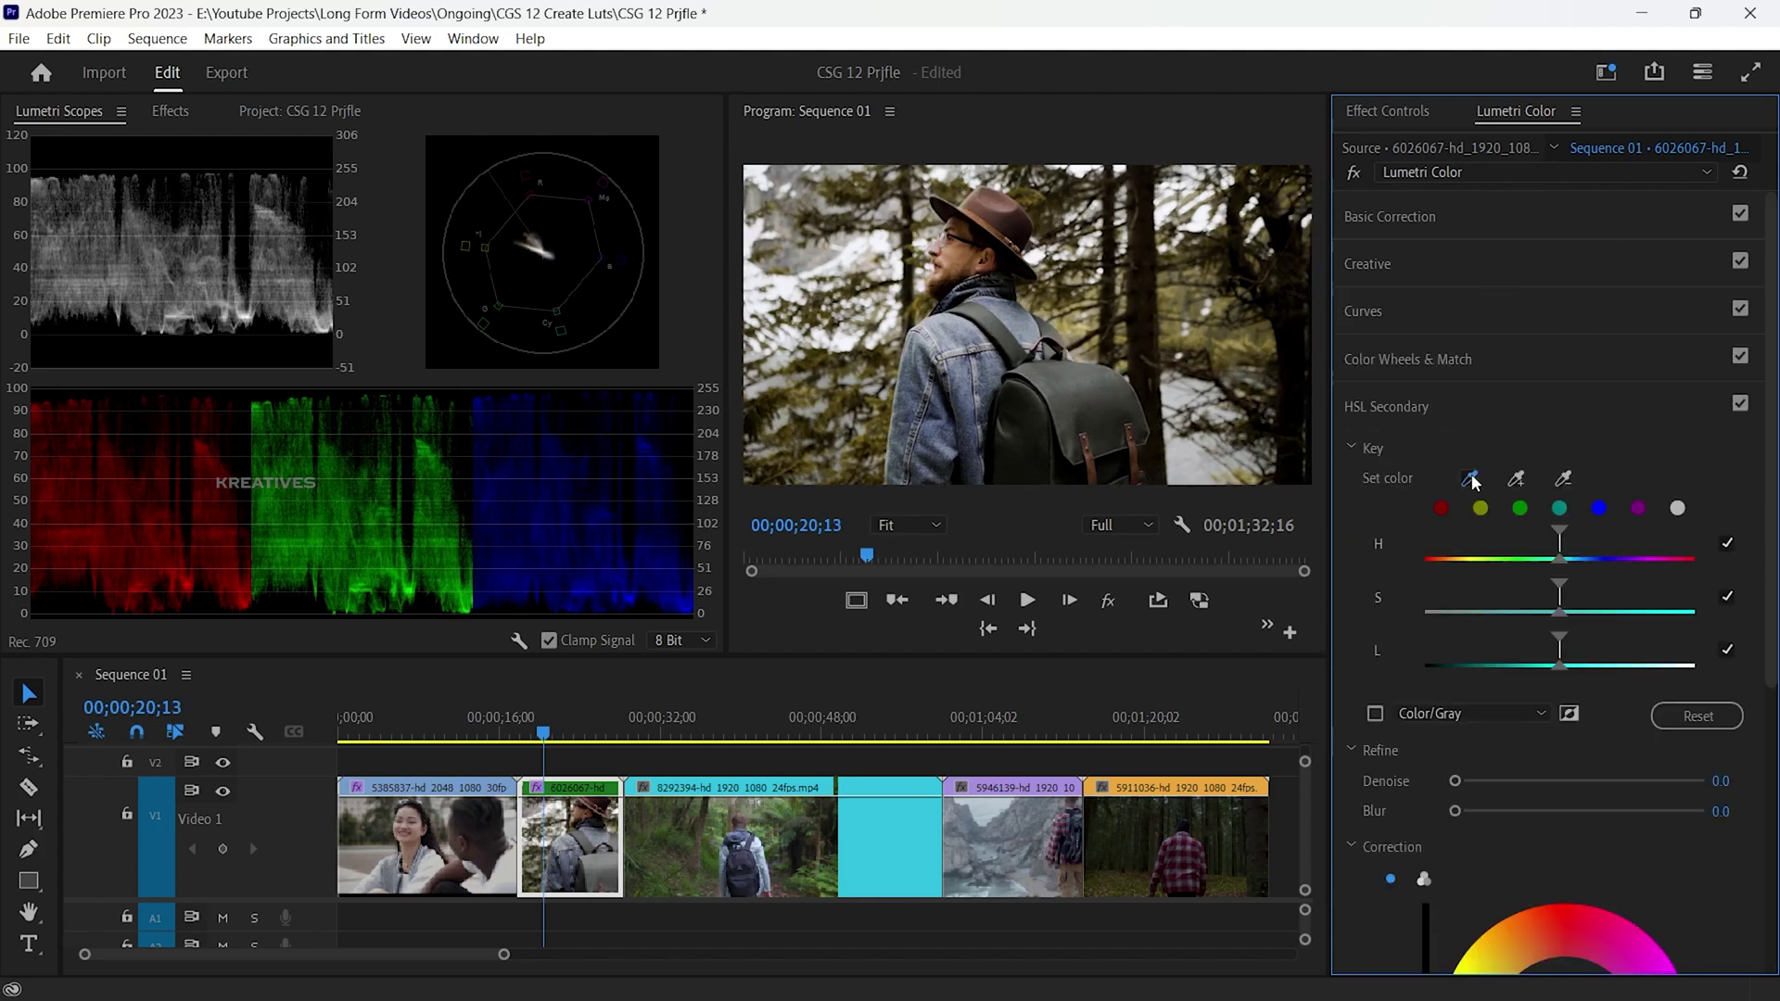
{"action": "left_click", "coordinate": [1469, 478]}
{"action": "left_click", "coordinate": [955, 243]}
{"action": "left_click_drag", "start_coordinate": [1523, 640], "coordinate": [1540, 593]}
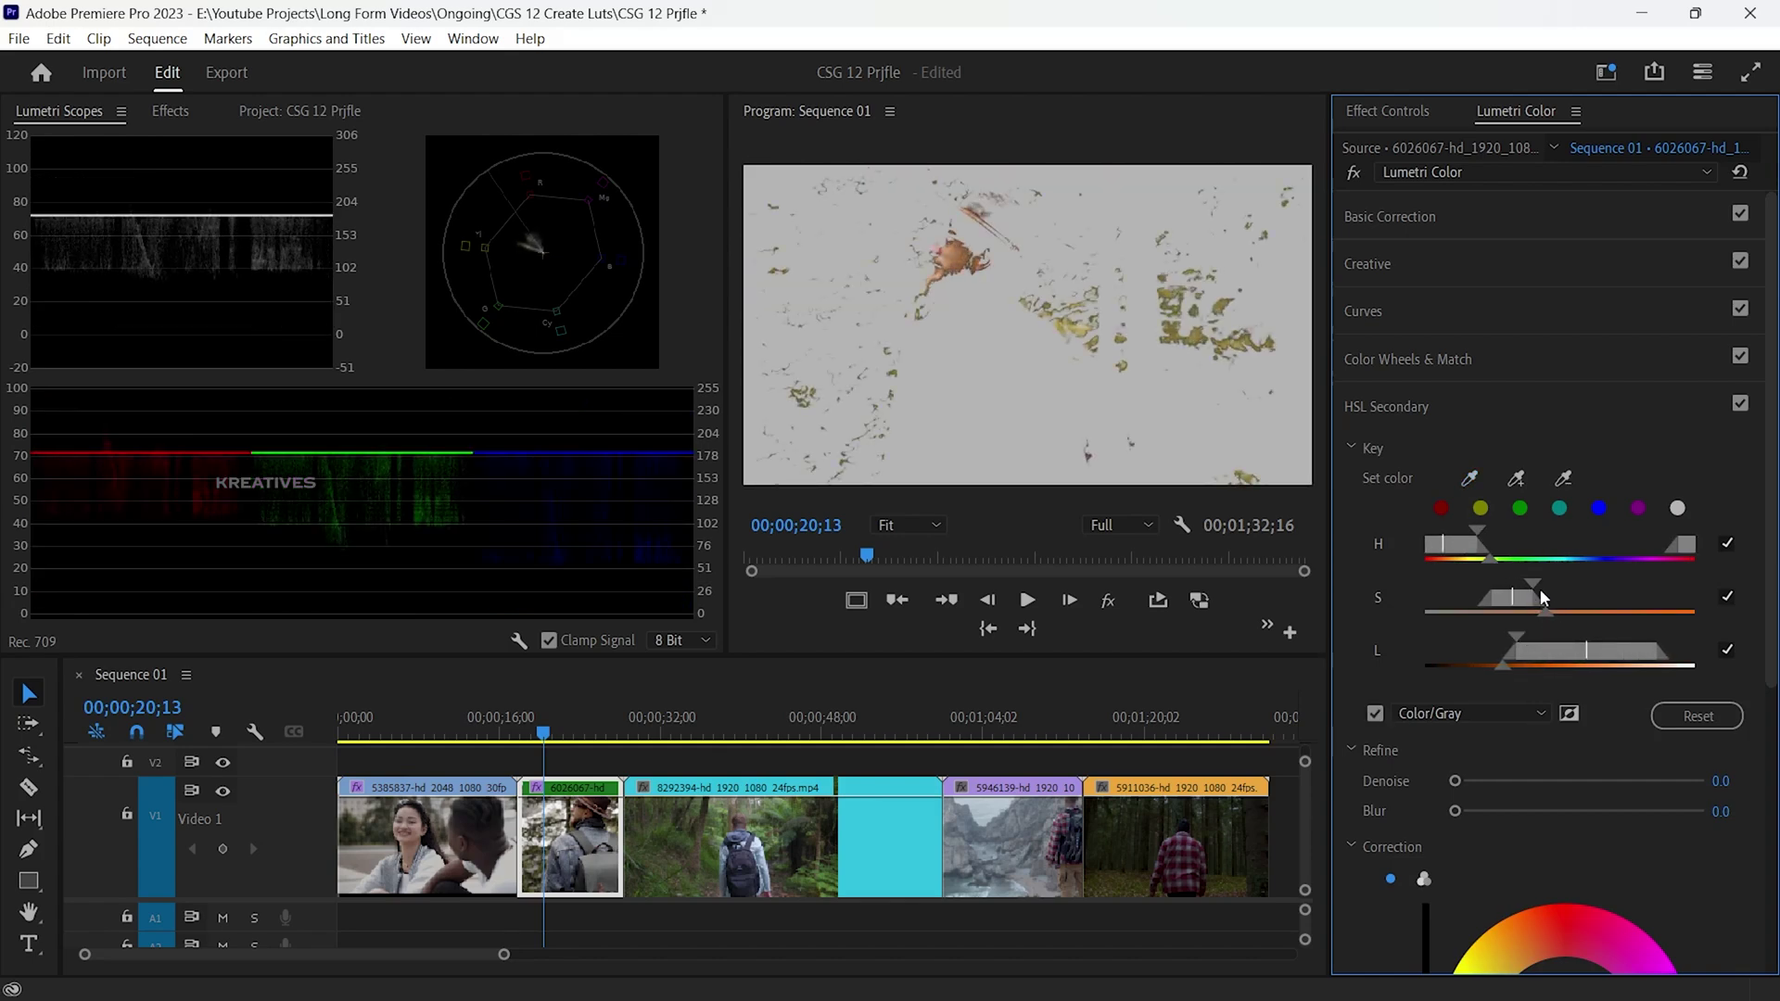
{"action": "left_click", "coordinate": [1377, 714]}
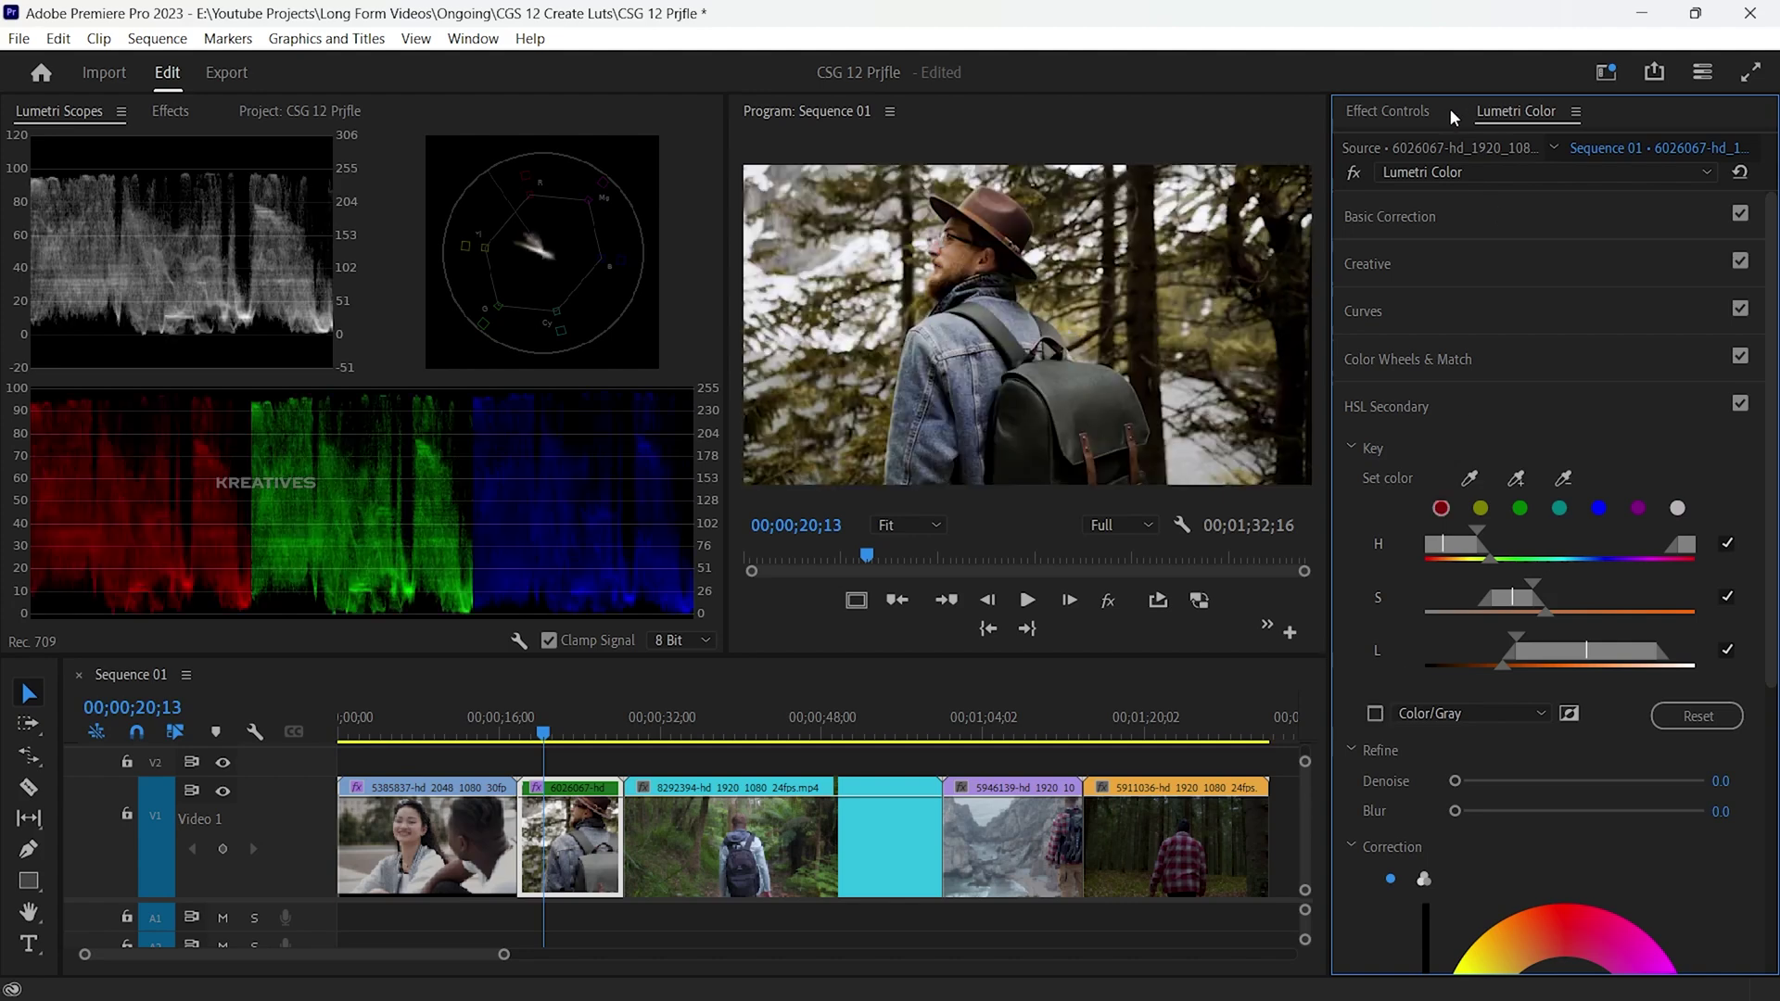
Draw a small freehand opacity mask over the man's cheek.
{"action": "left_click", "coordinate": [1391, 111]}
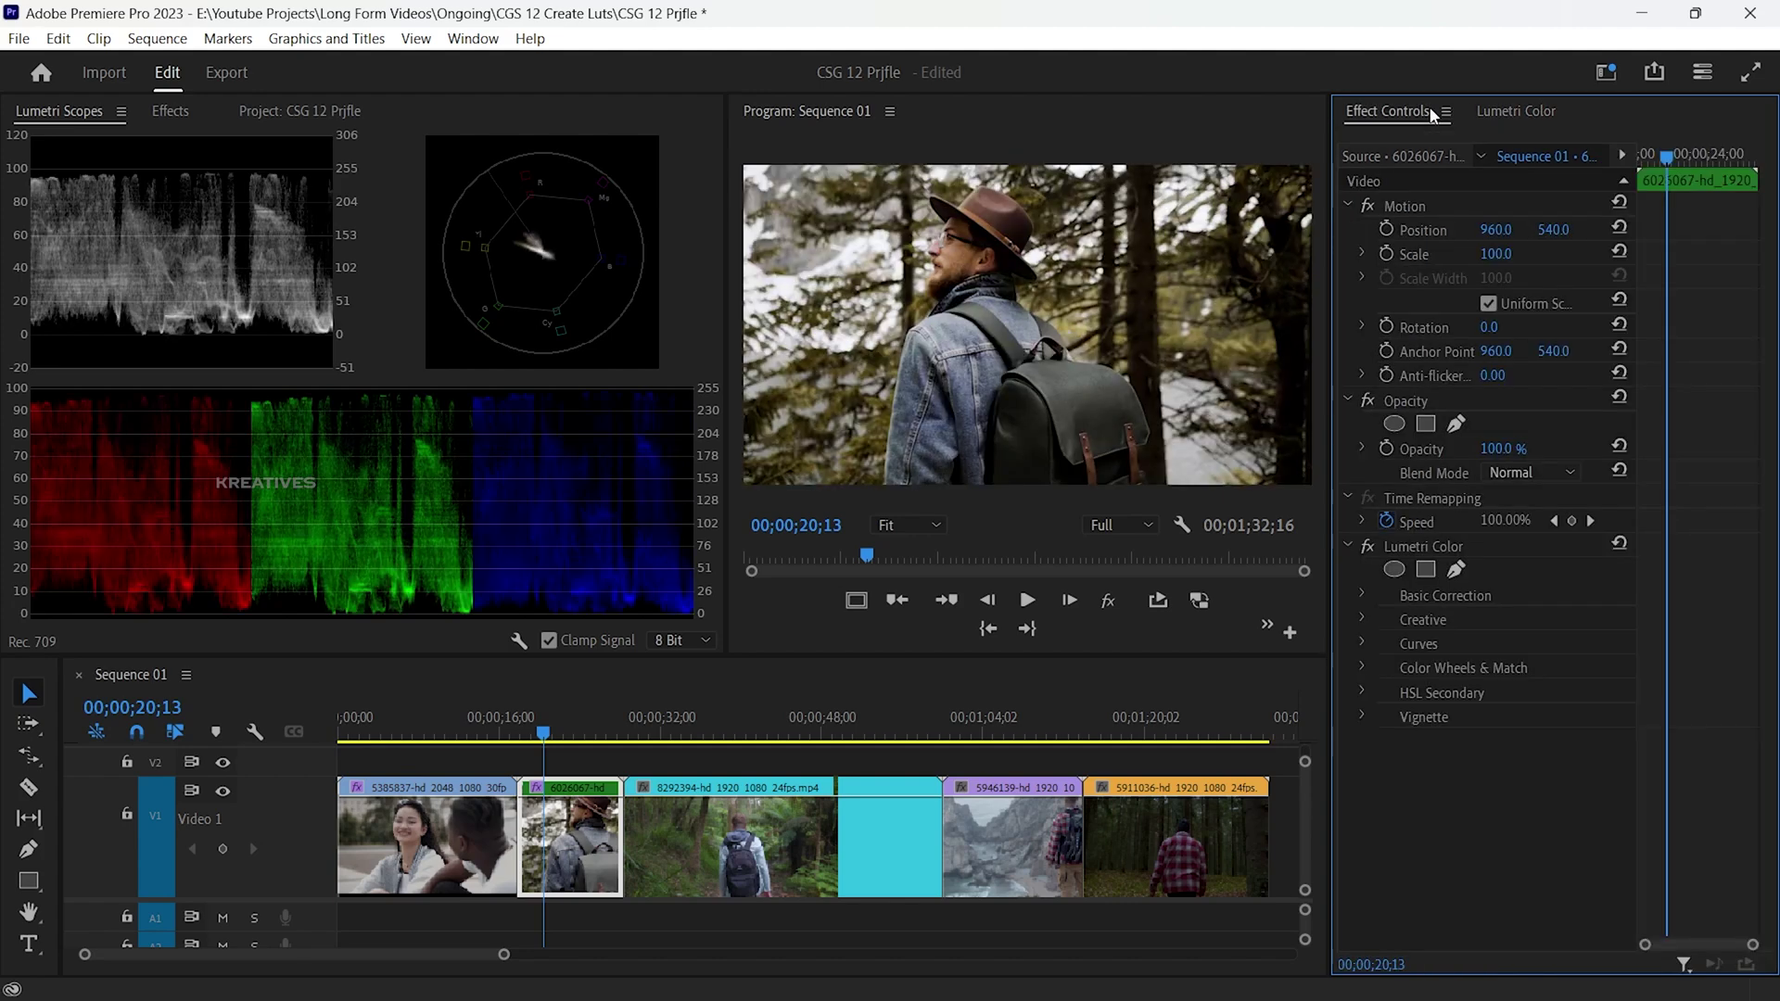
{"action": "left_click", "coordinate": [1456, 424]}
{"action": "left_click", "coordinate": [946, 252]}
{"action": "left_click", "coordinate": [951, 265]}
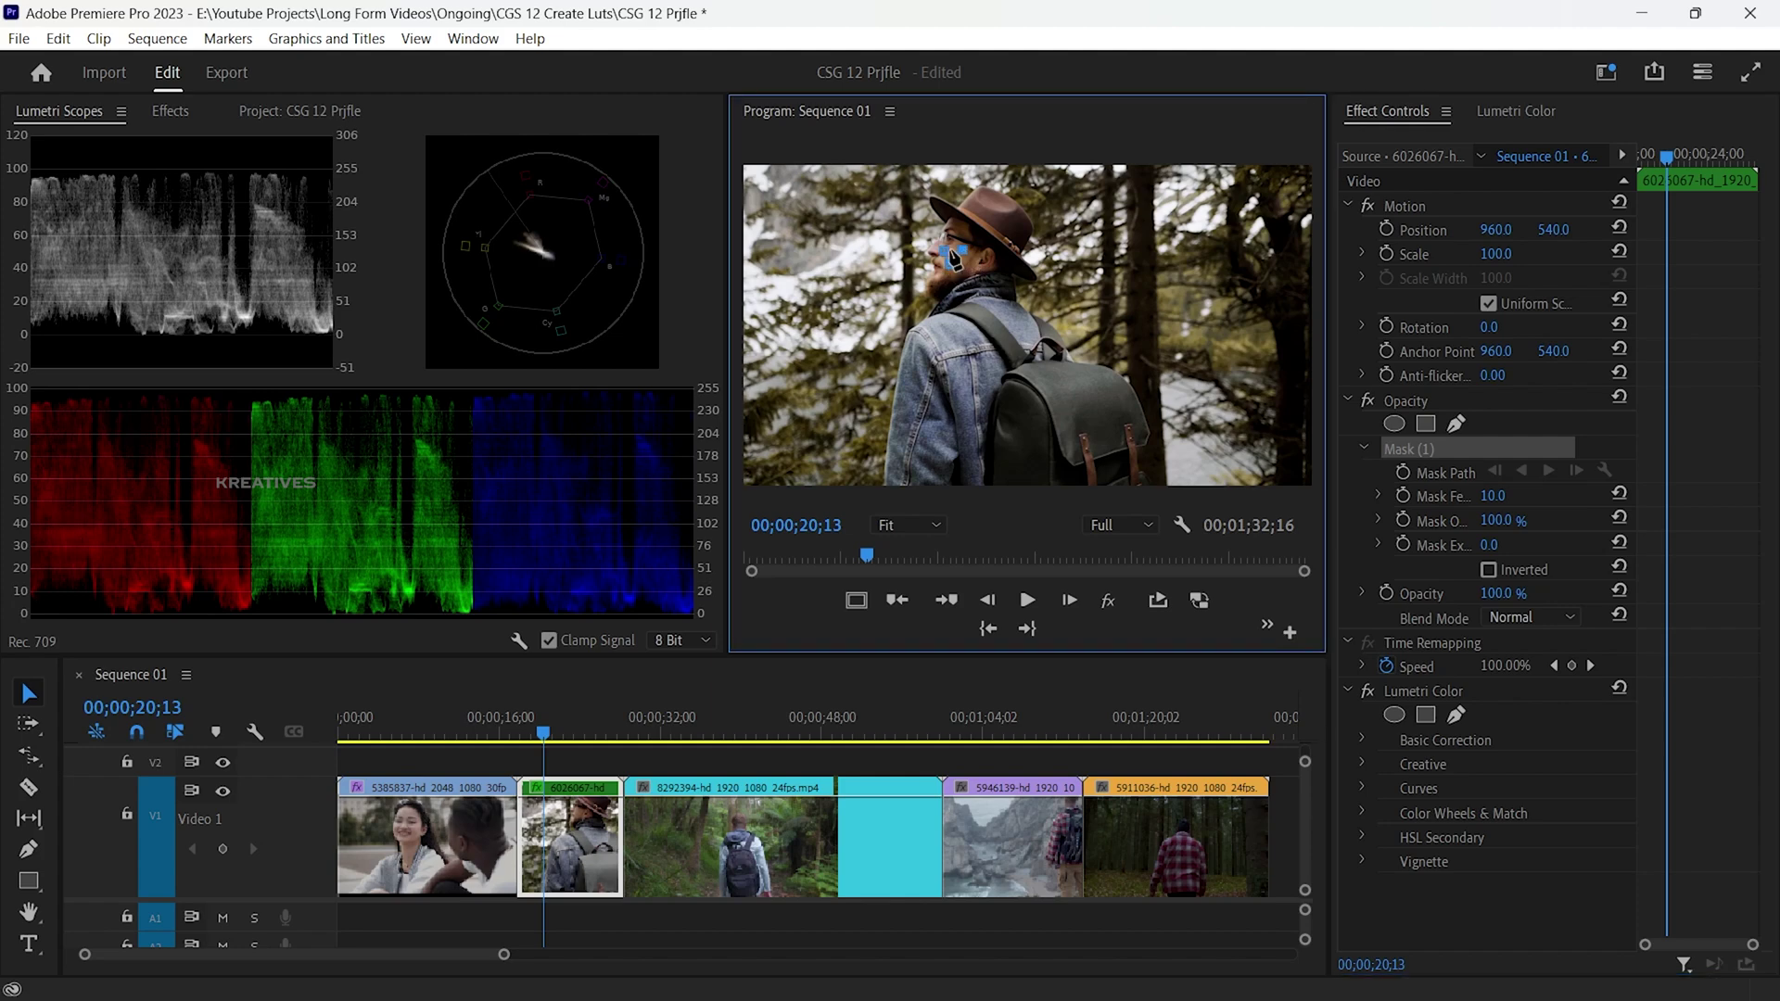
{"action": "left_click", "coordinate": [953, 261]}
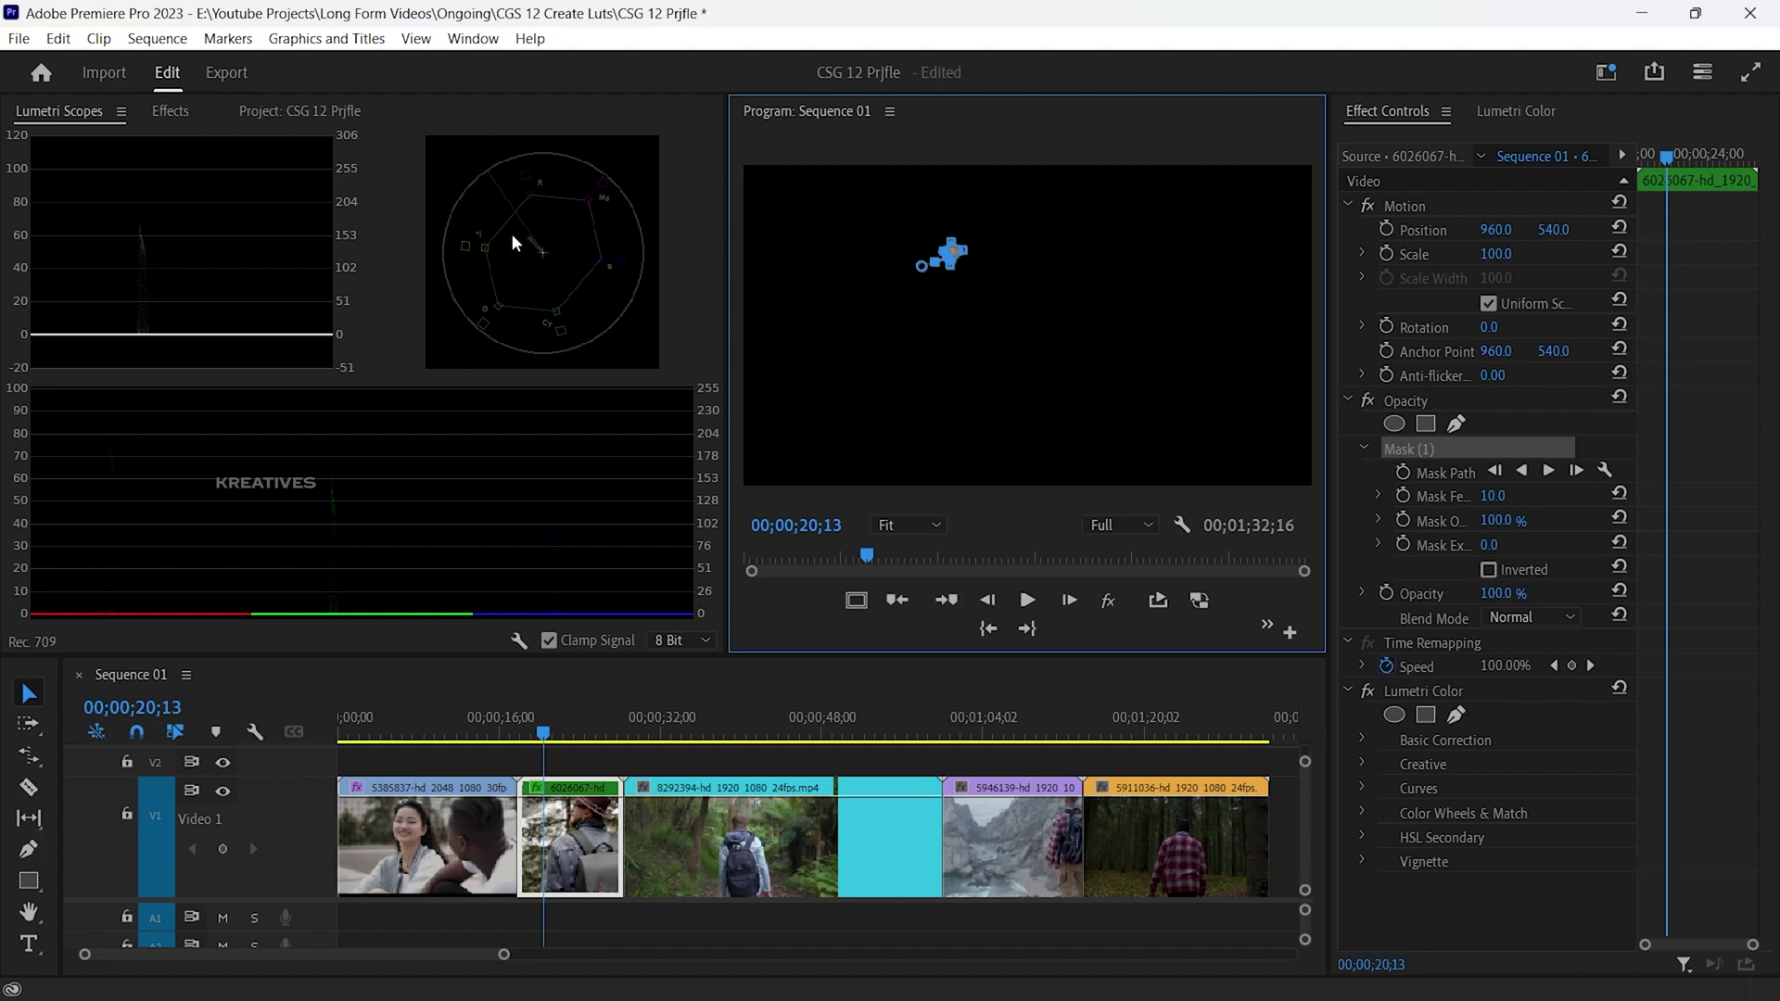
Switch the HSL Secondary correction to three-way color wheels and nudge the midtones slightly toward red.
{"action": "left_click", "coordinate": [1535, 115]}
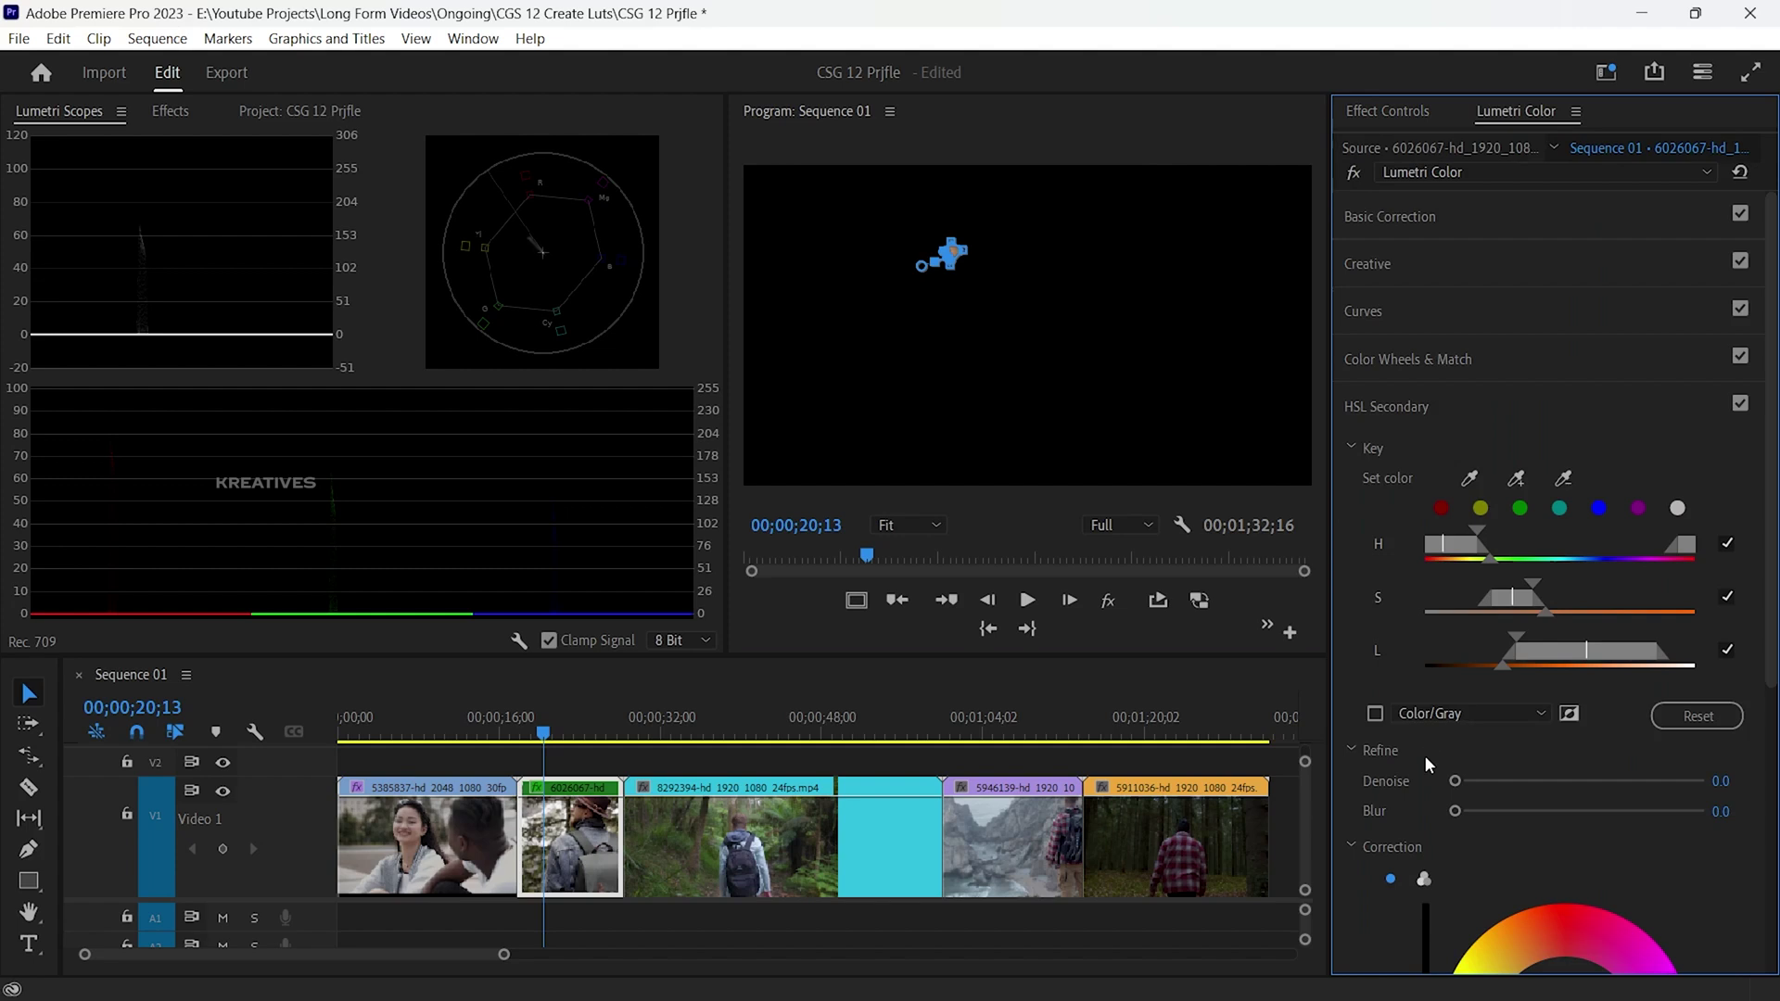
{"action": "scroll", "coordinate": [1426, 764], "scroll_direction": "down", "scroll_amount": 2}
{"action": "left_click", "coordinate": [1424, 717]}
{"action": "scroll", "coordinate": [1709, 730], "scroll_direction": "down", "scroll_amount": 2}
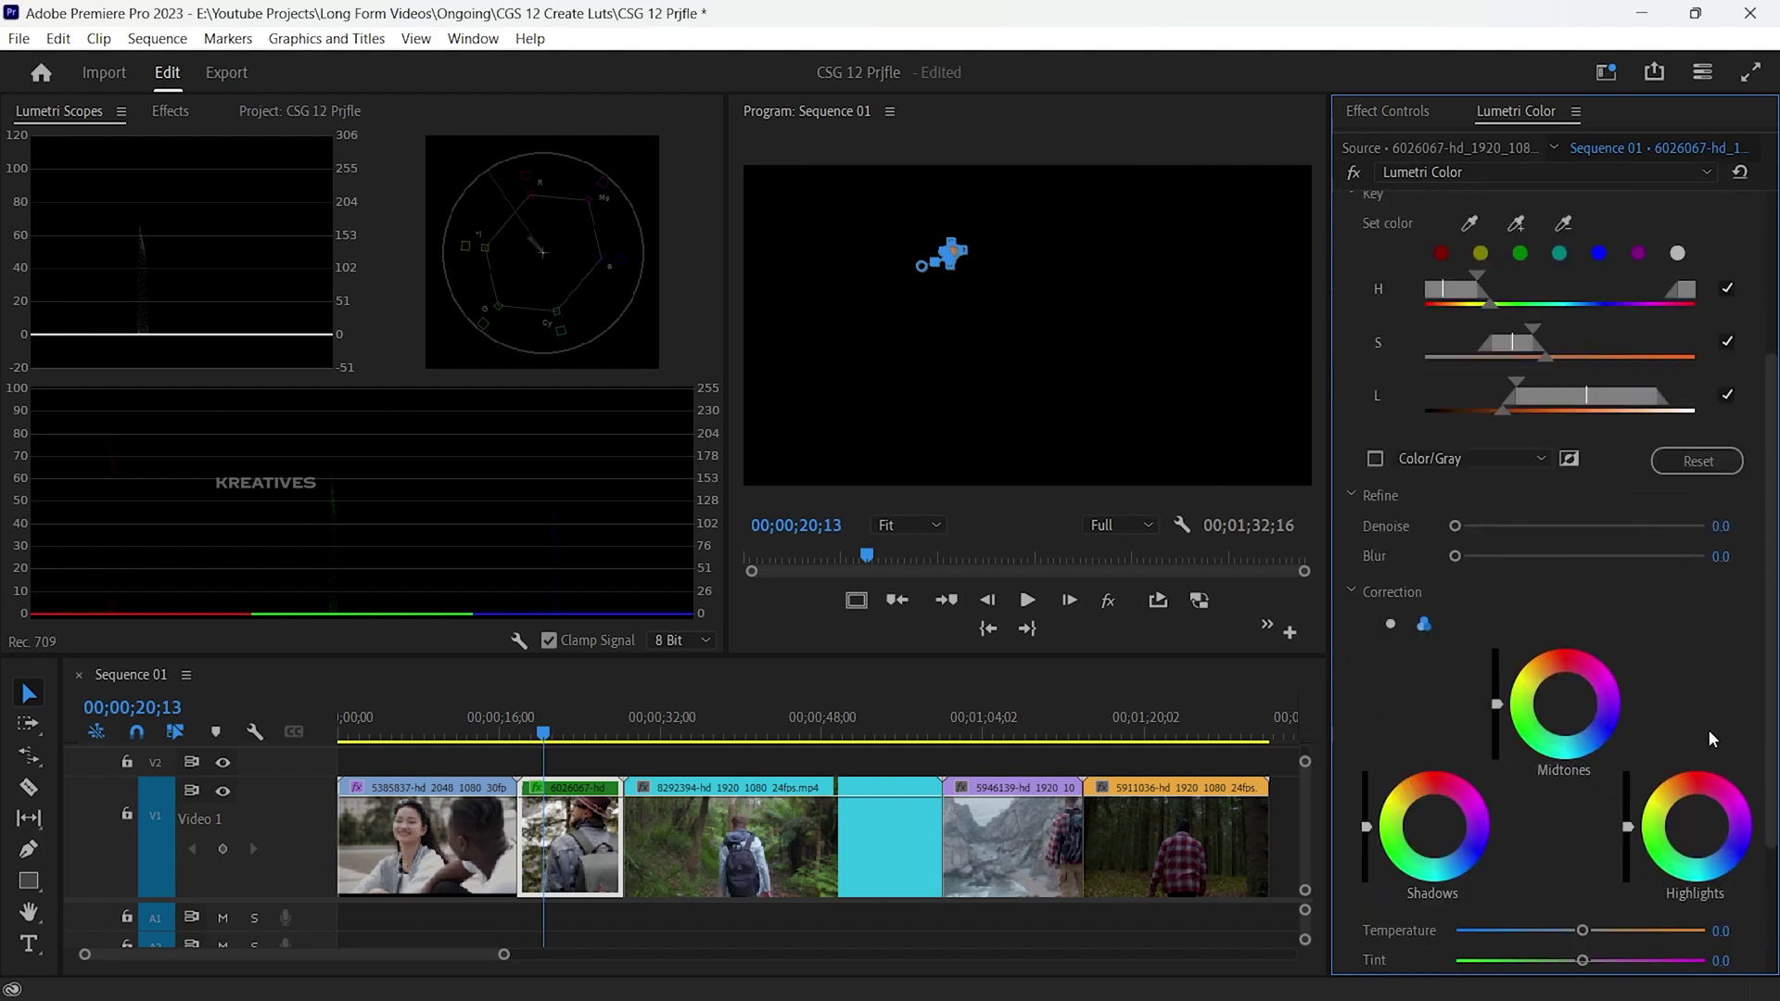
{"action": "left_click_drag", "start_coordinate": [1565, 681], "coordinate": [1571, 677]}
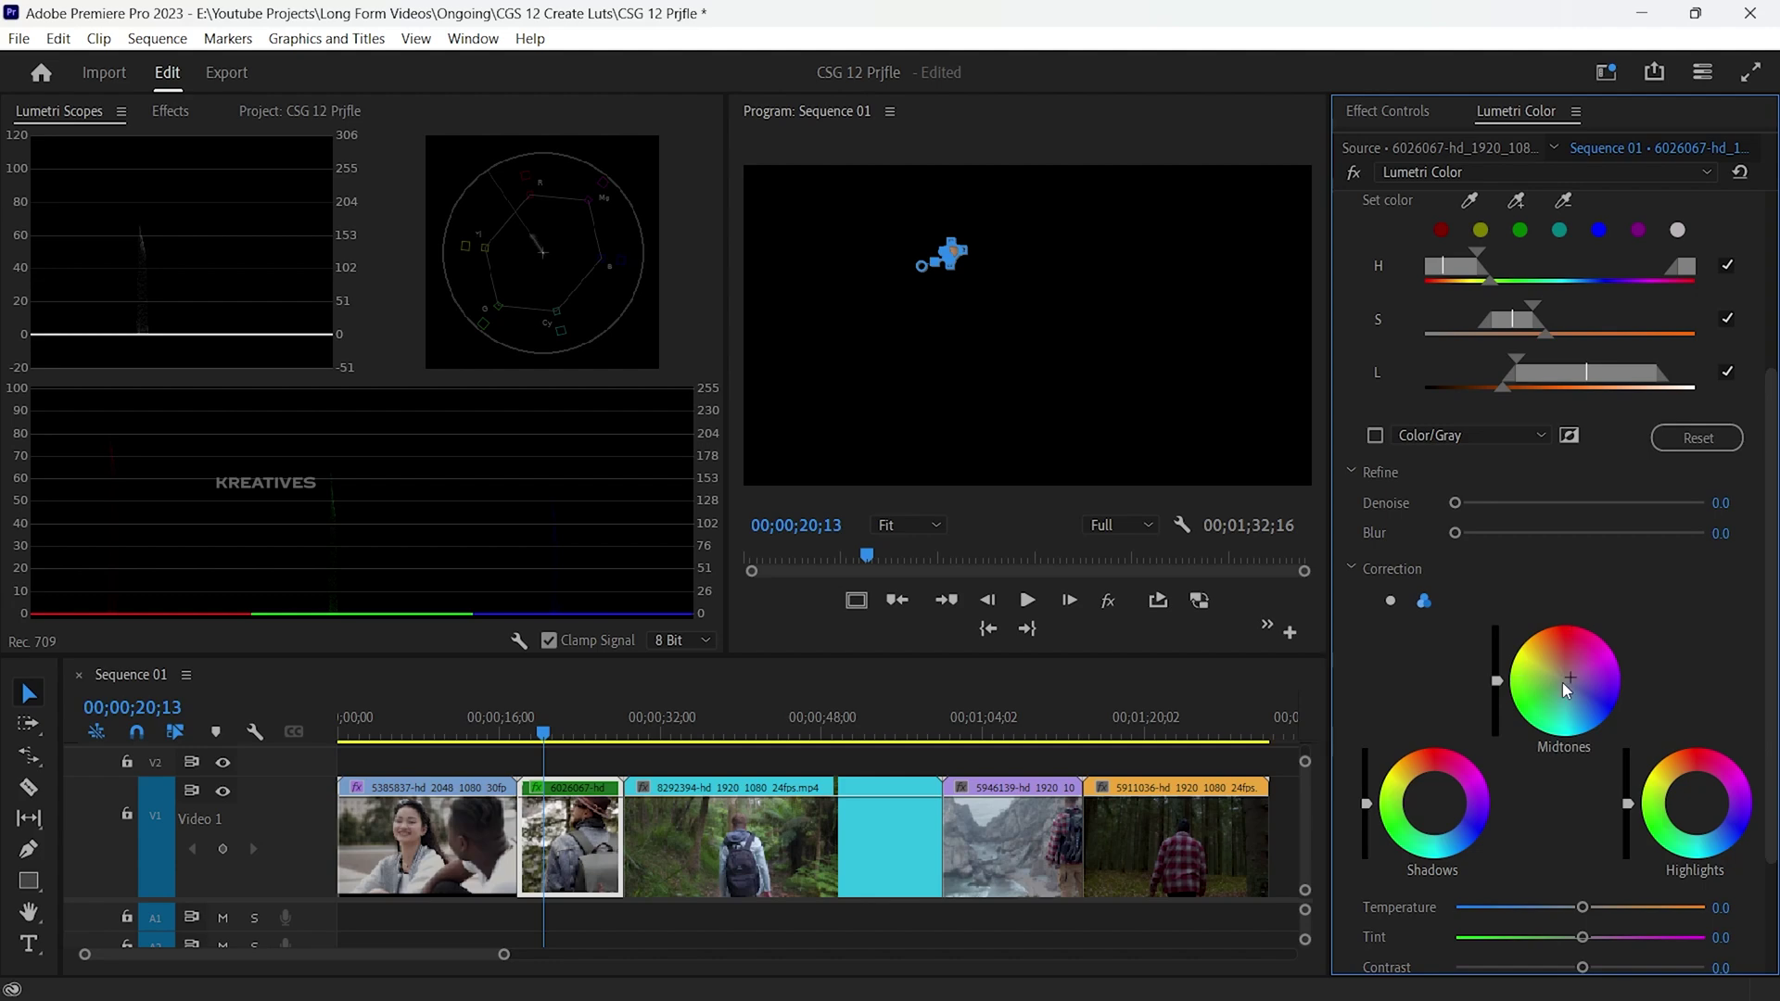
{"action": "scroll", "coordinate": [1555, 682], "scroll_direction": "up", "scroll_amount": 2}
Delete the opacity mask from the second clip.
{"action": "left_click", "coordinate": [1406, 110]}
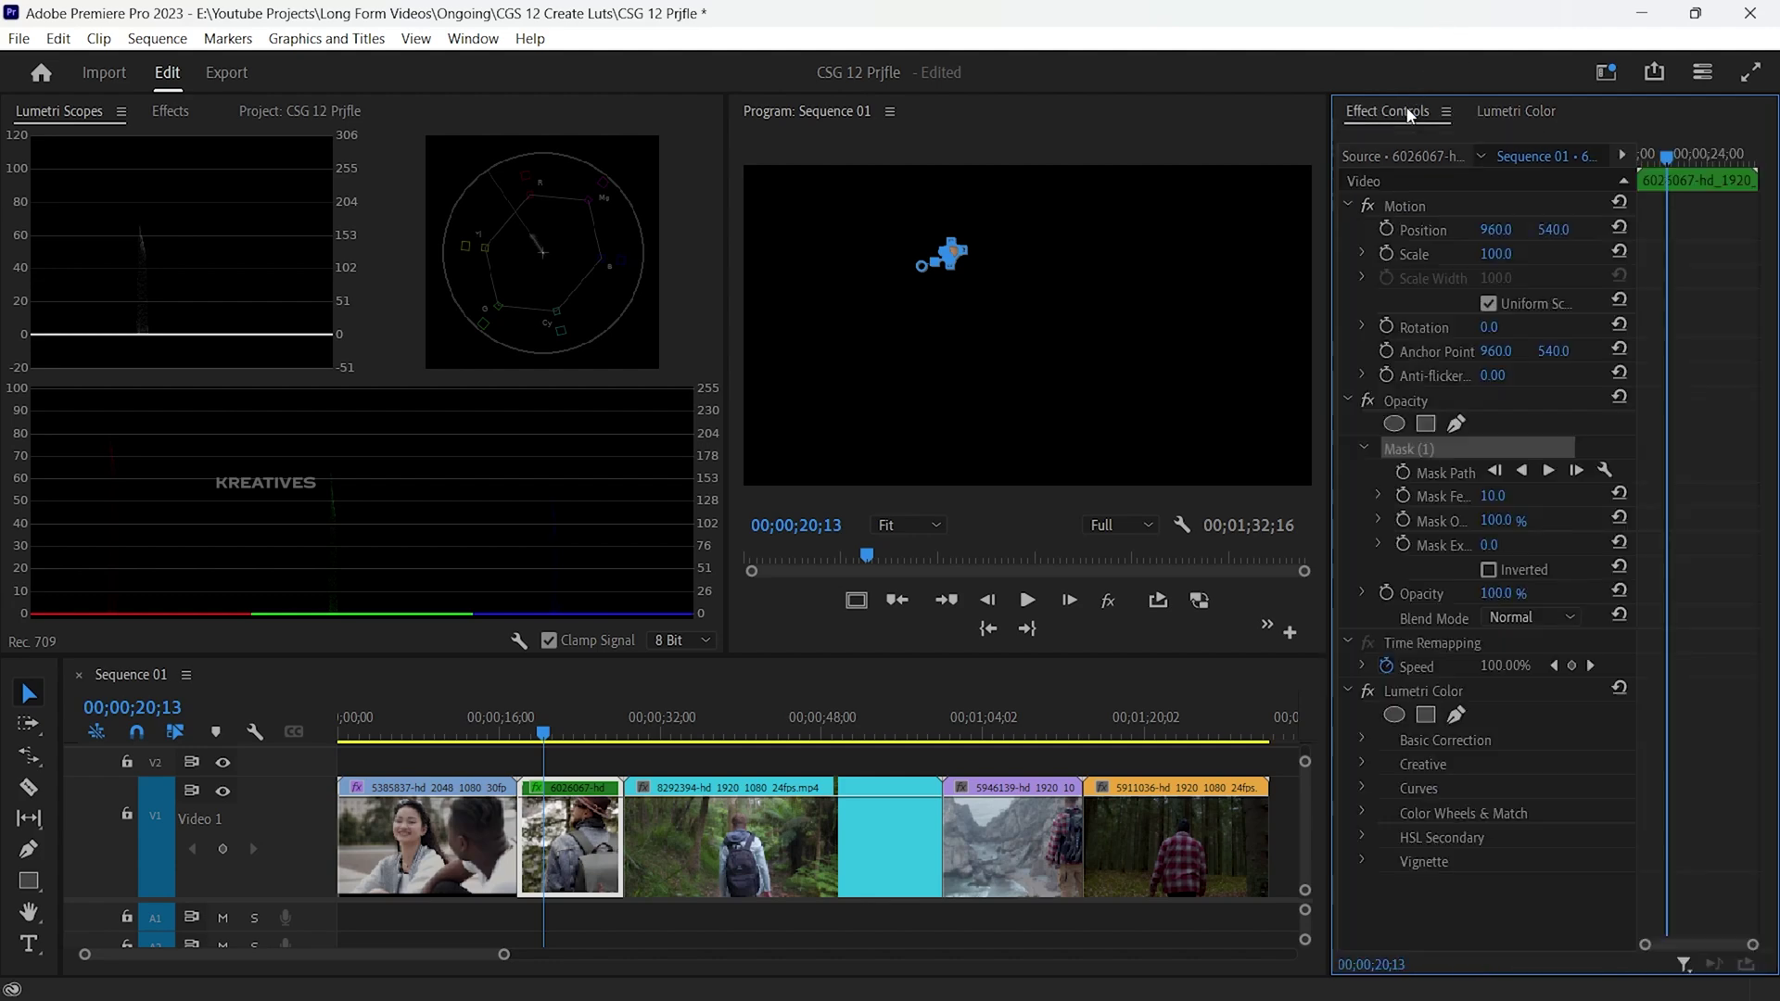
{"action": "key", "text": "Delete"}
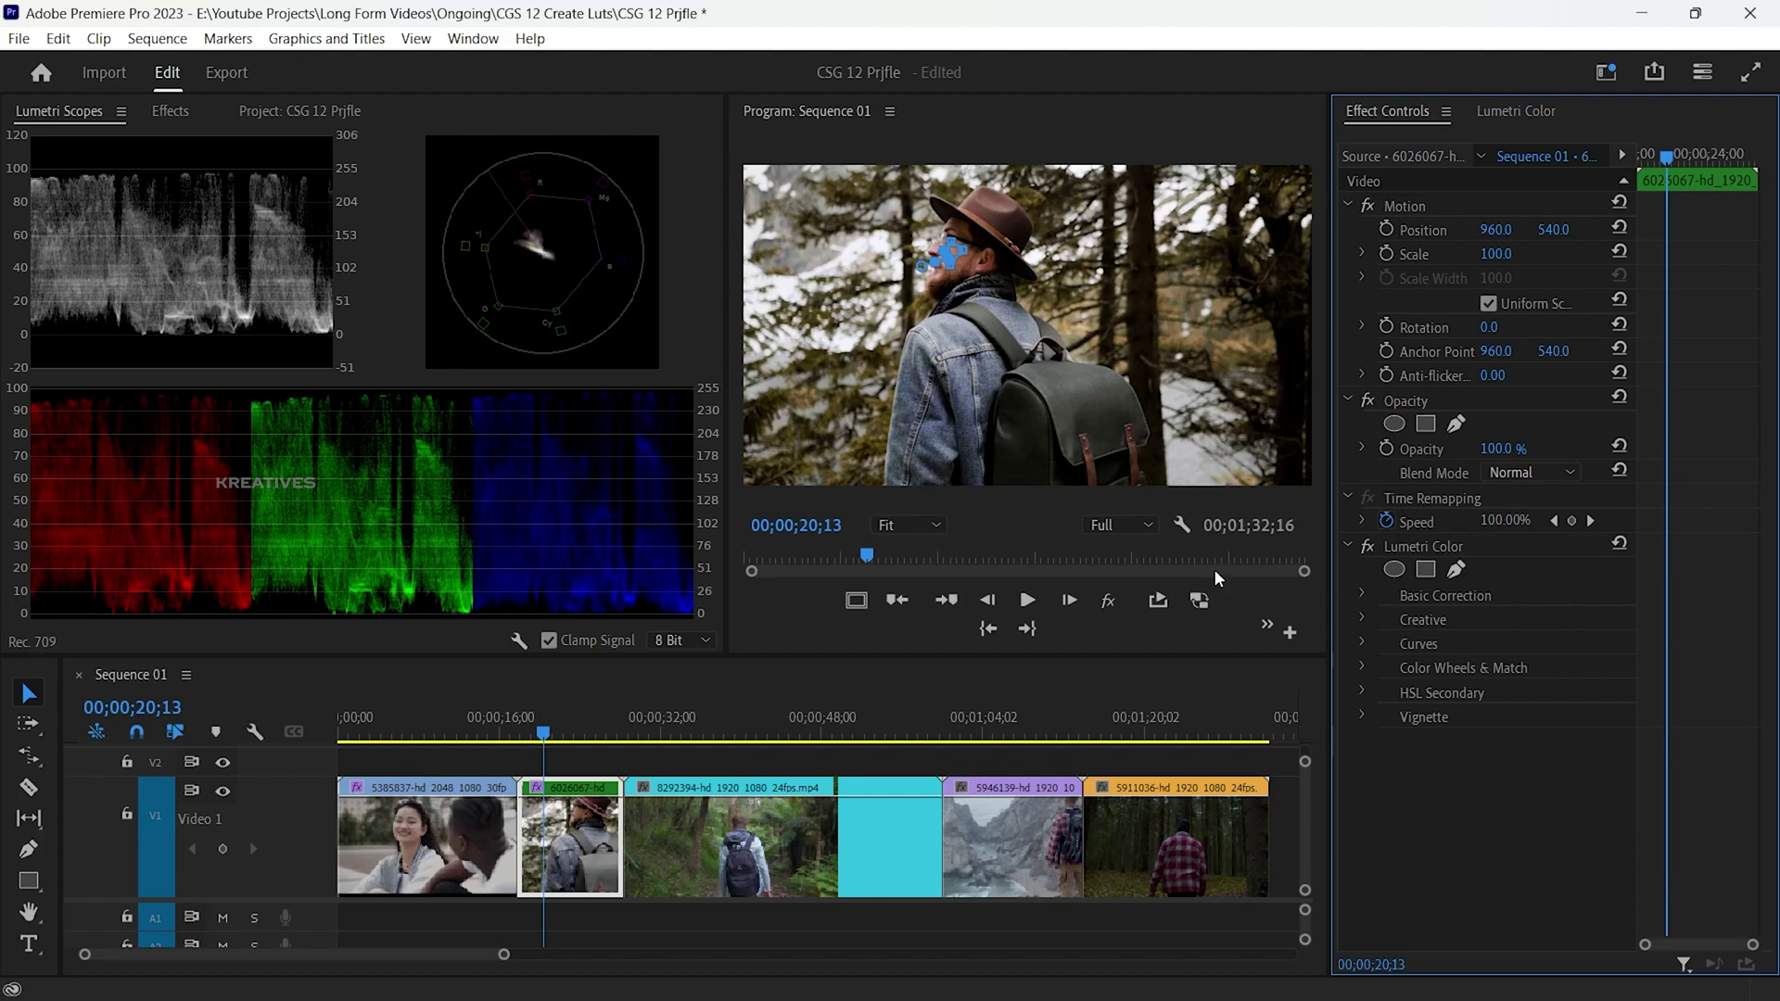
Compare the man's face at 100% preview size with and without the HSL Secondary correction, leaving it enabled.
{"action": "left_click", "coordinate": [908, 525]}
{"action": "left_click", "coordinate": [931, 695]}
{"action": "key", "text": "h"}
{"action": "left_click_drag", "start_coordinate": [1254, 329], "coordinate": [1481, 453]}
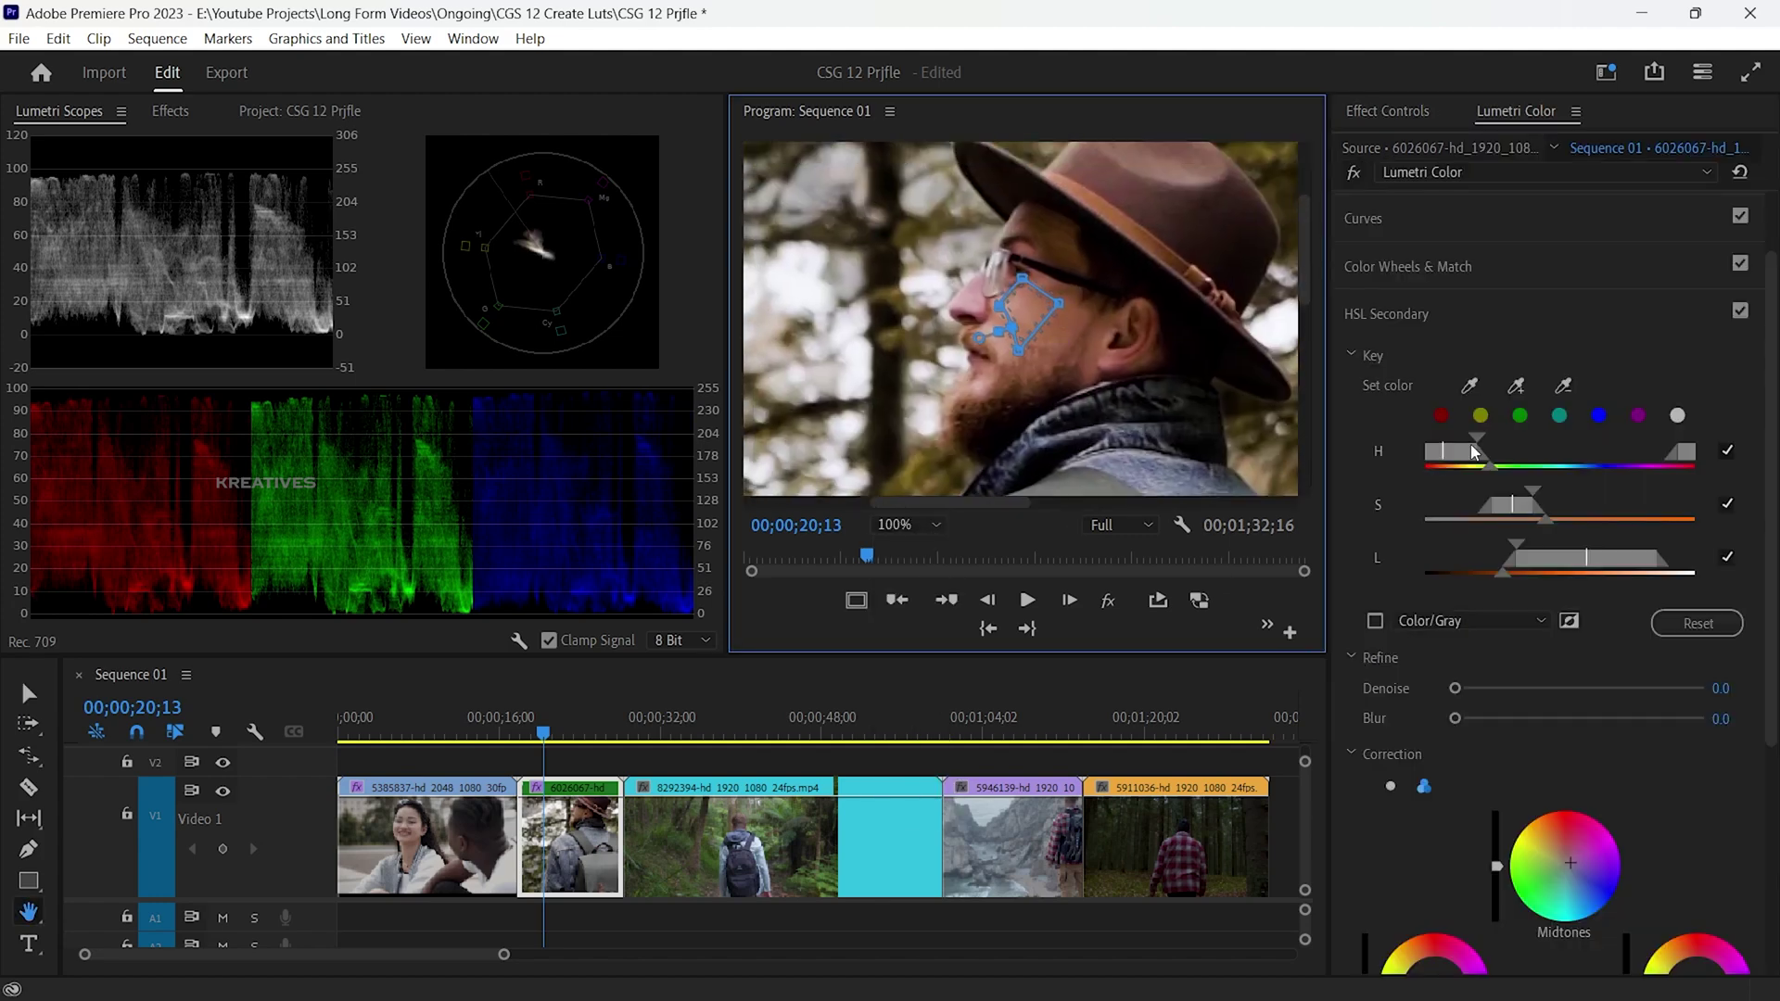
{"action": "left_click", "coordinate": [1743, 312]}
{"action": "left_click", "coordinate": [1743, 312]}
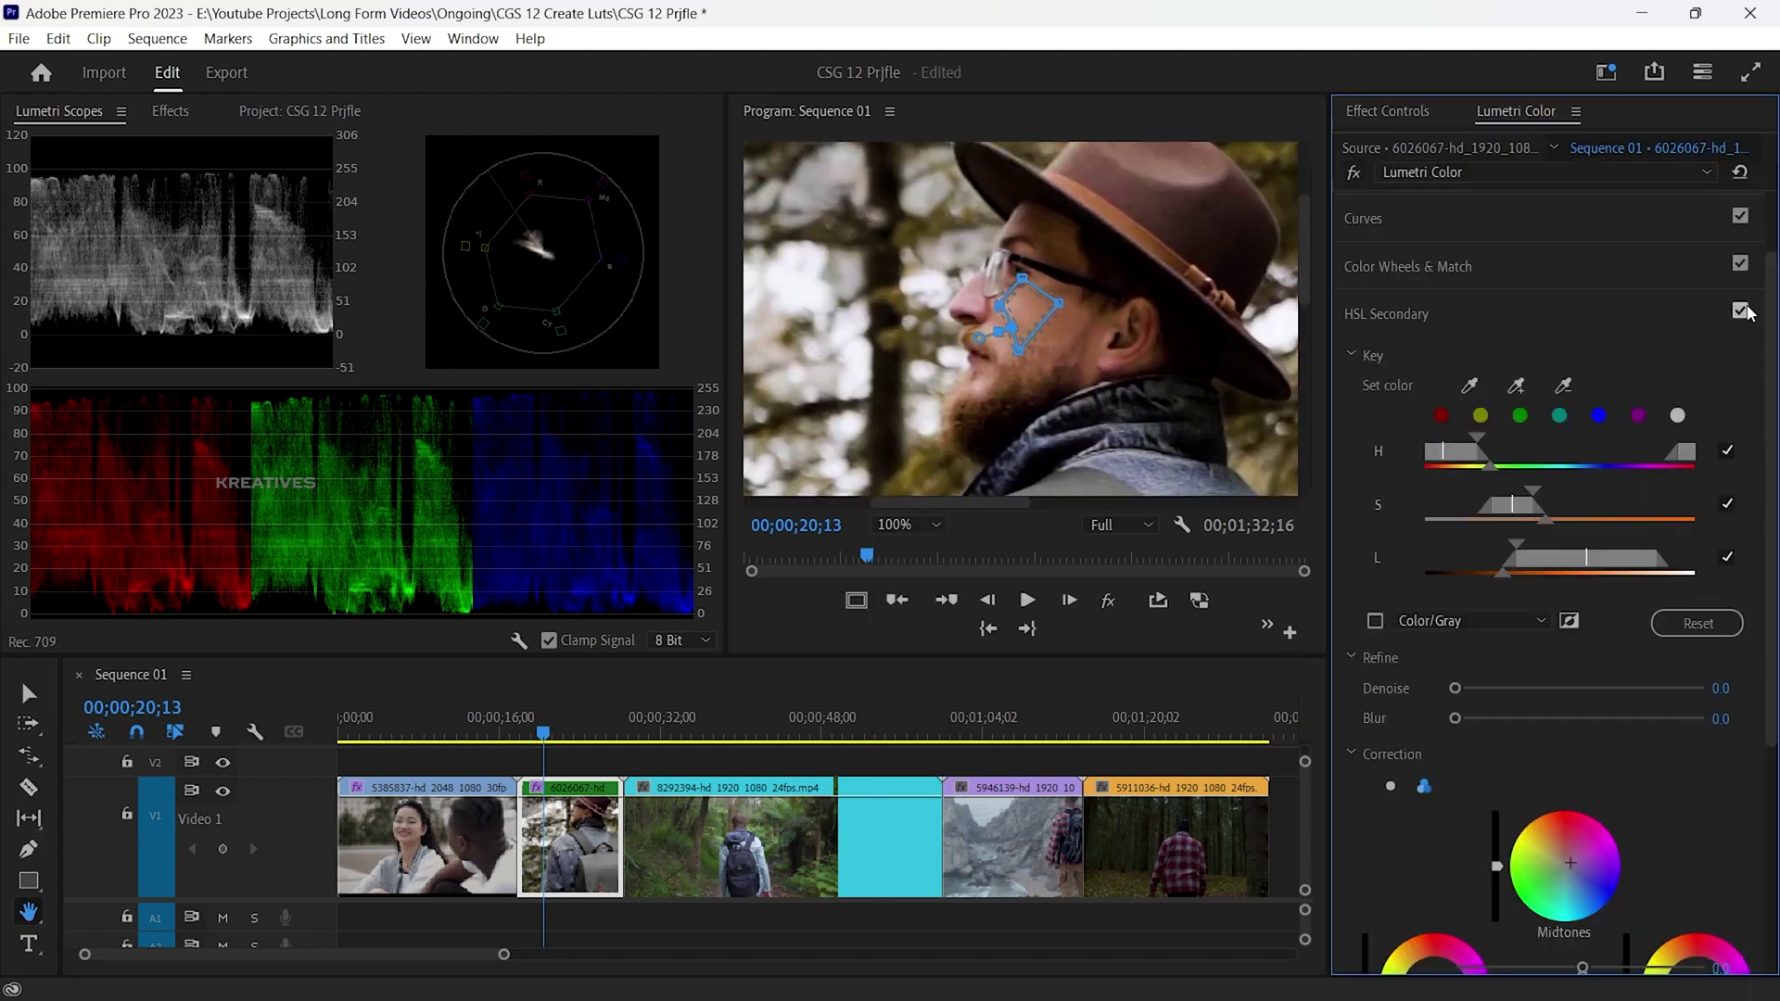
{"action": "left_click", "coordinate": [1743, 312]}
{"action": "left_click", "coordinate": [1743, 311]}
{"action": "left_click", "coordinate": [1743, 312]}
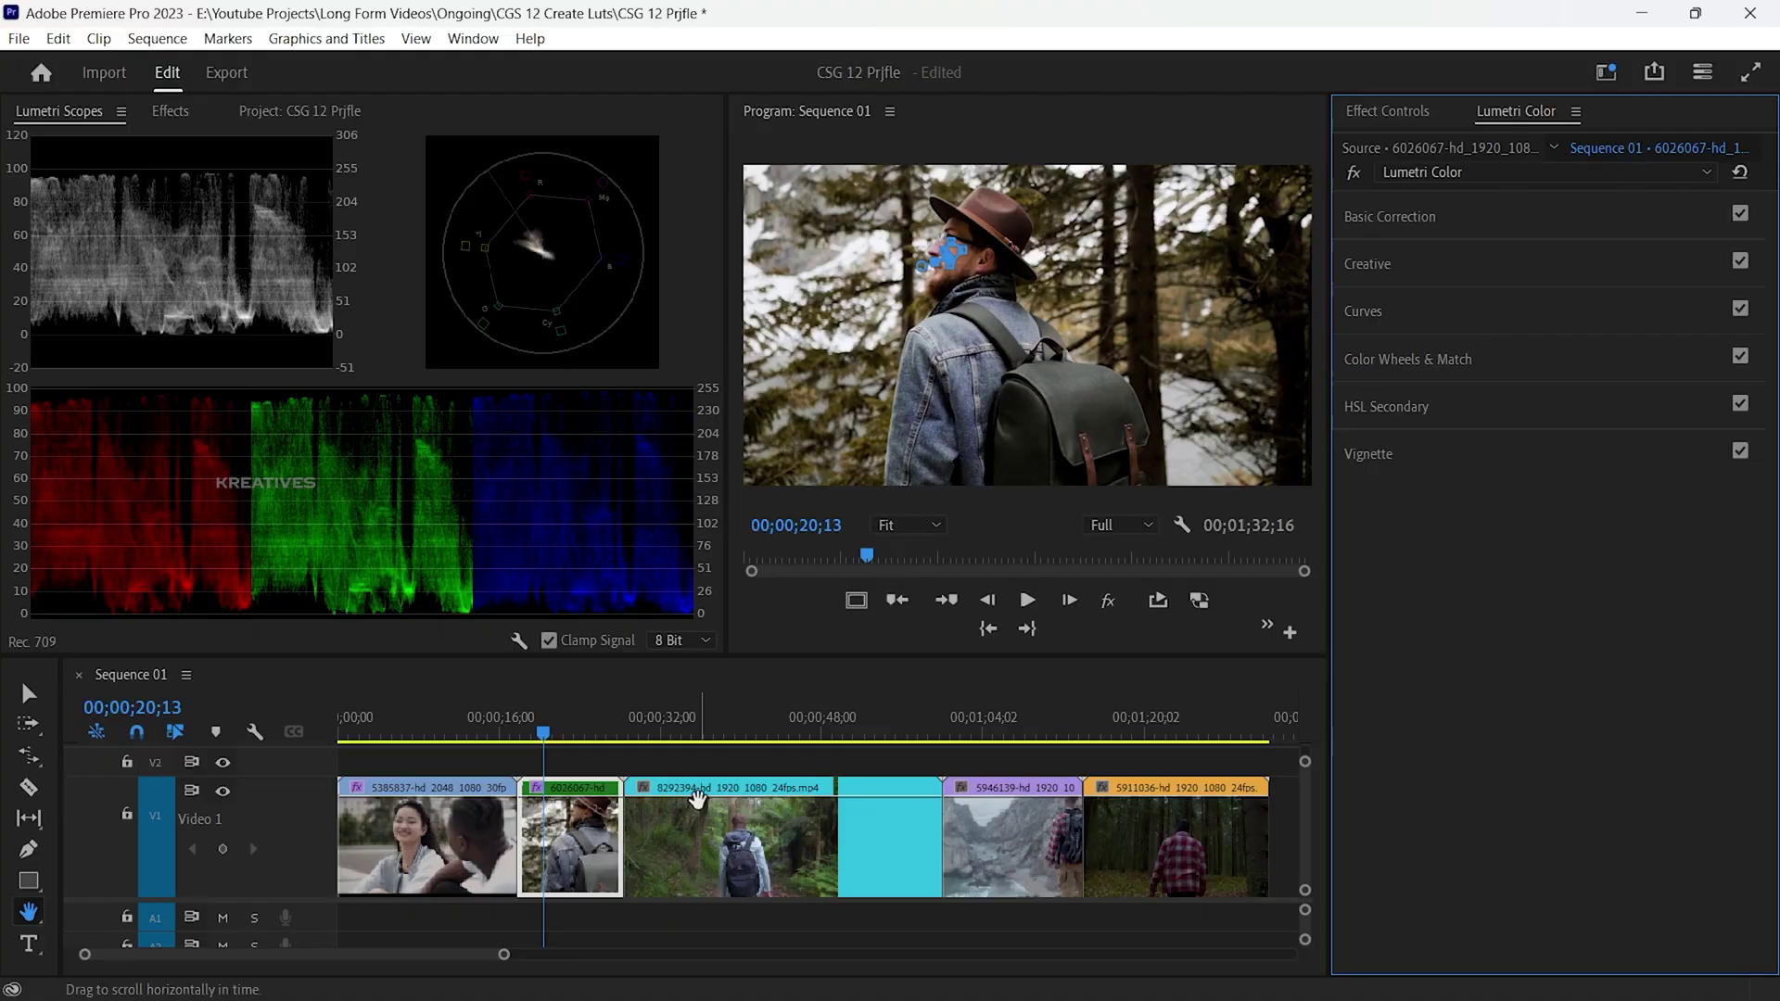
Move the playhead to the third clip, the forest path, and open its Creative look choices.
{"action": "left_click_drag", "start_coordinate": [543, 732], "coordinate": [767, 742]}
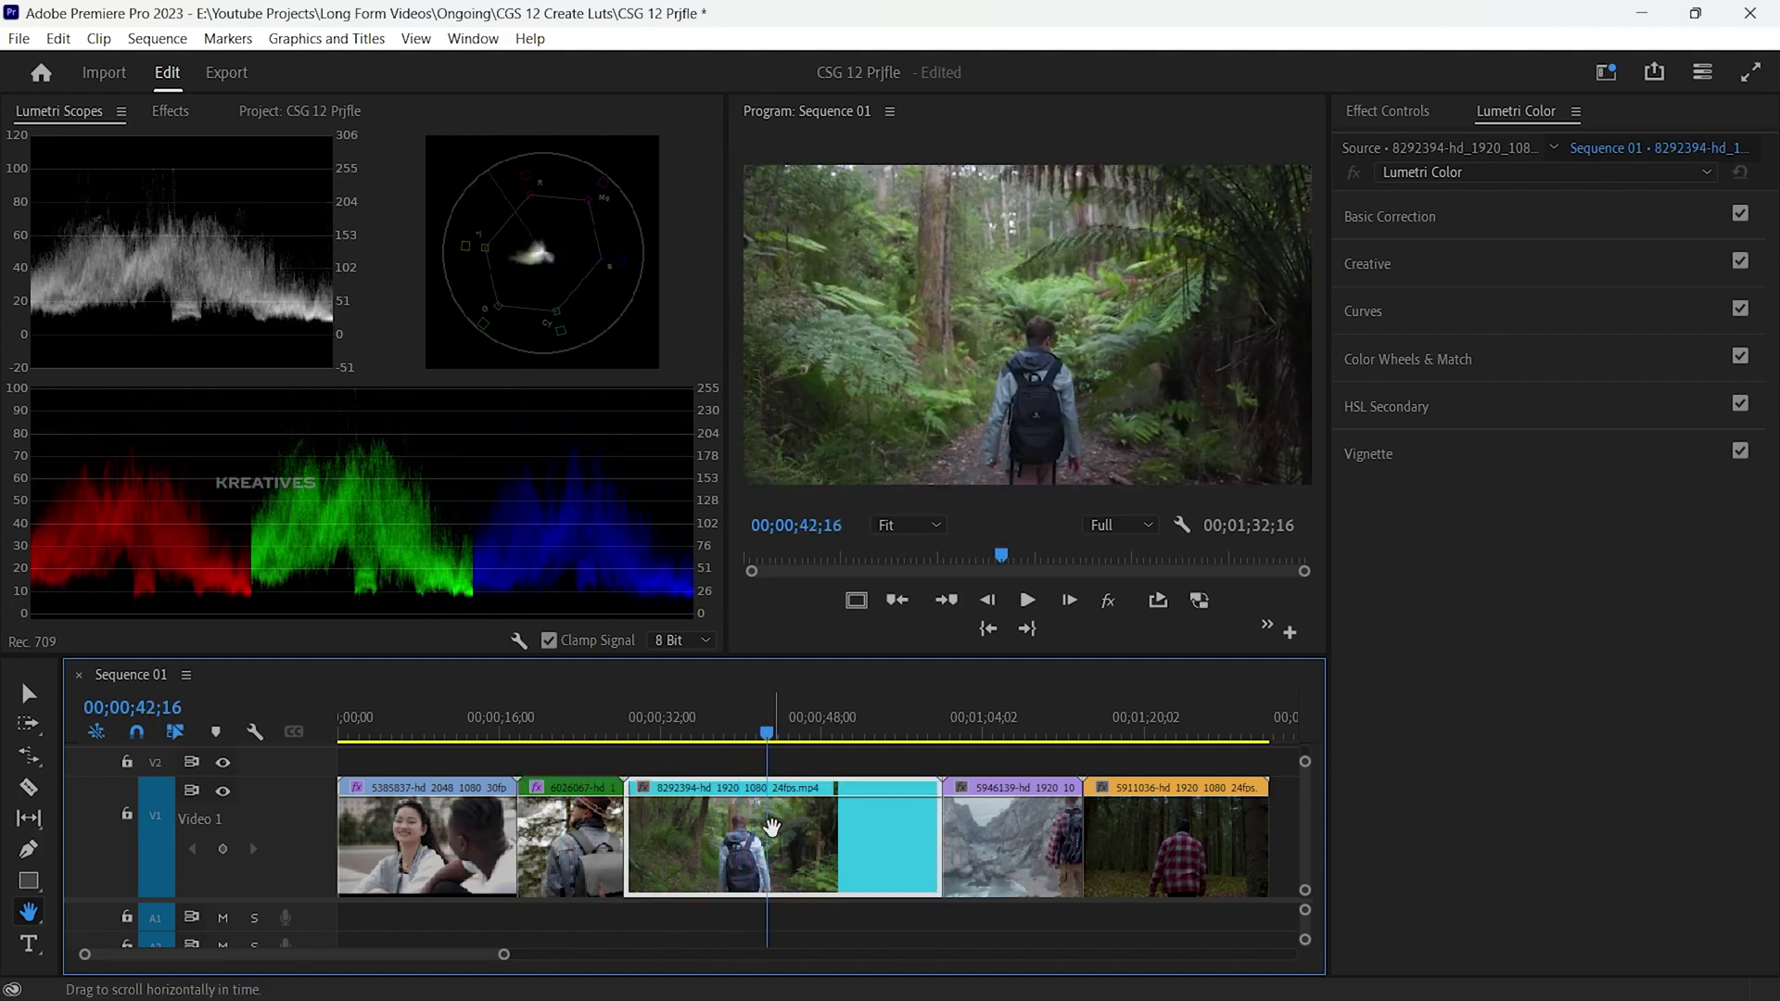
{"action": "left_click", "coordinate": [1453, 280]}
{"action": "left_click", "coordinate": [1469, 301]}
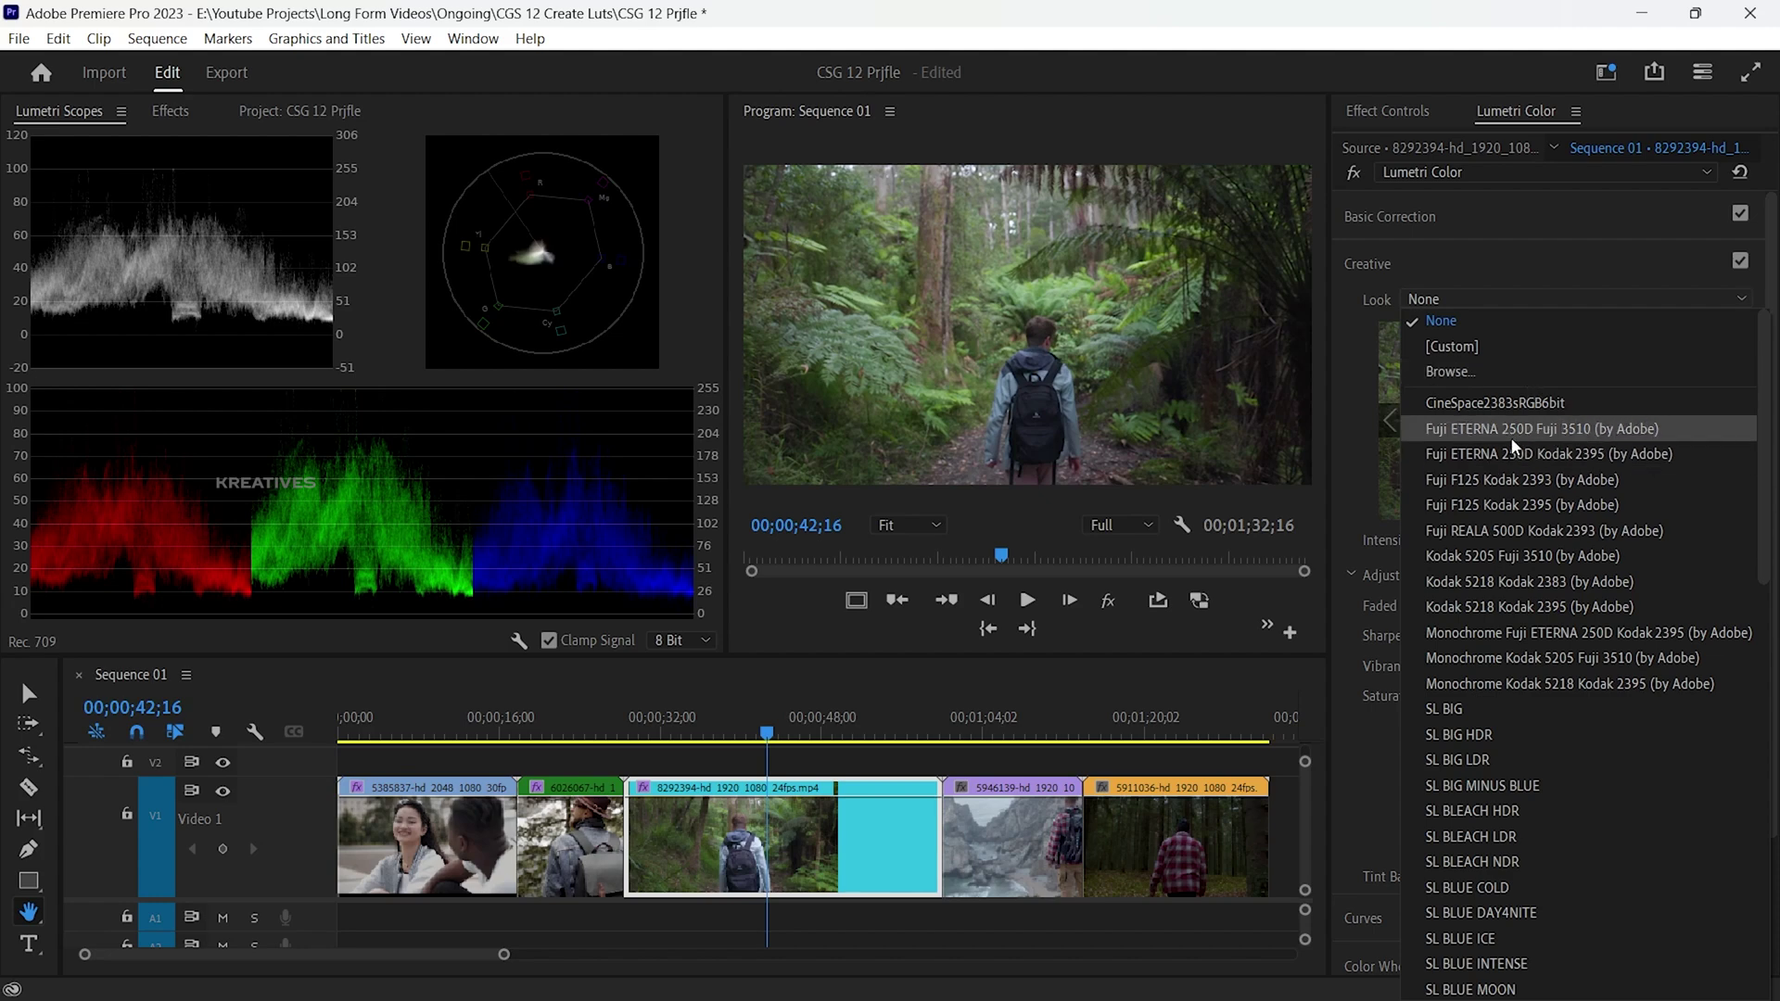
Copy Example.cube from the desktop and open the Adobe folder in Program Files on the C: drive.
{"action": "left_click", "coordinate": [1642, 12]}
{"action": "left_click", "coordinate": [1642, 13]}
{"action": "left_click_drag", "start_coordinate": [593, 223], "coordinate": [814, 458]}
{"action": "double_click", "coordinate": [20, 46]}
{"action": "double_click", "coordinate": [876, 397]}
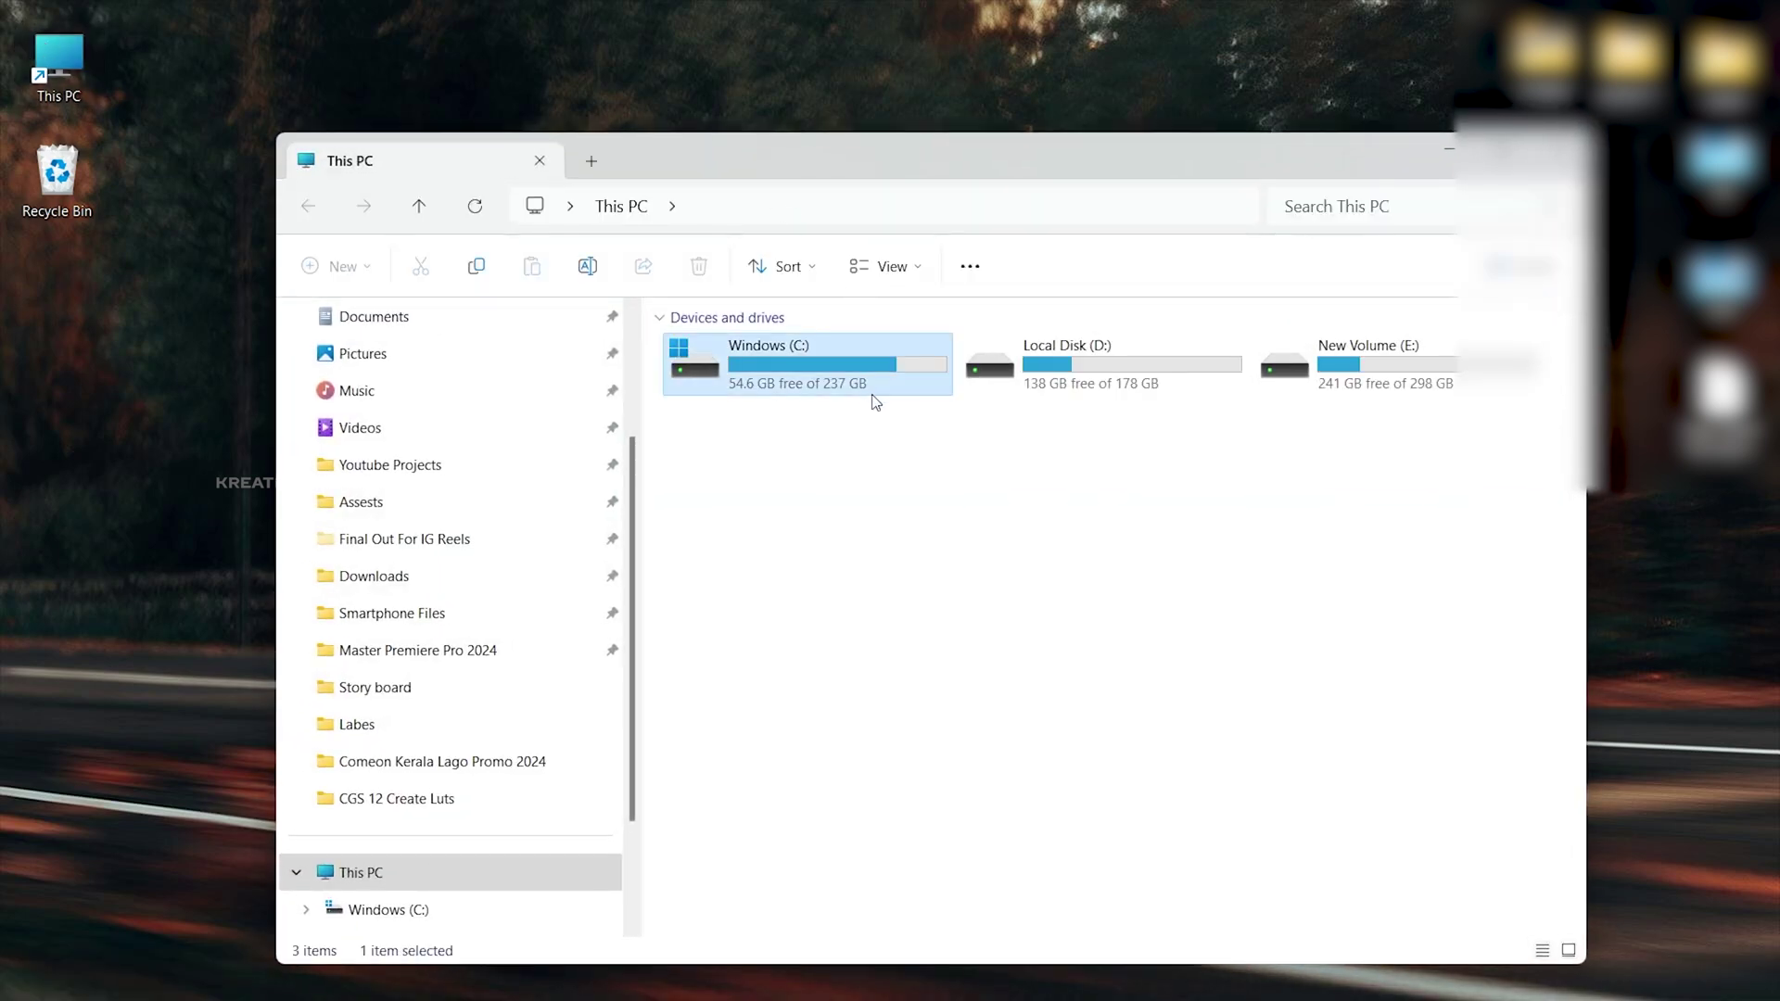
{"action": "double_click", "coordinate": [768, 657]}
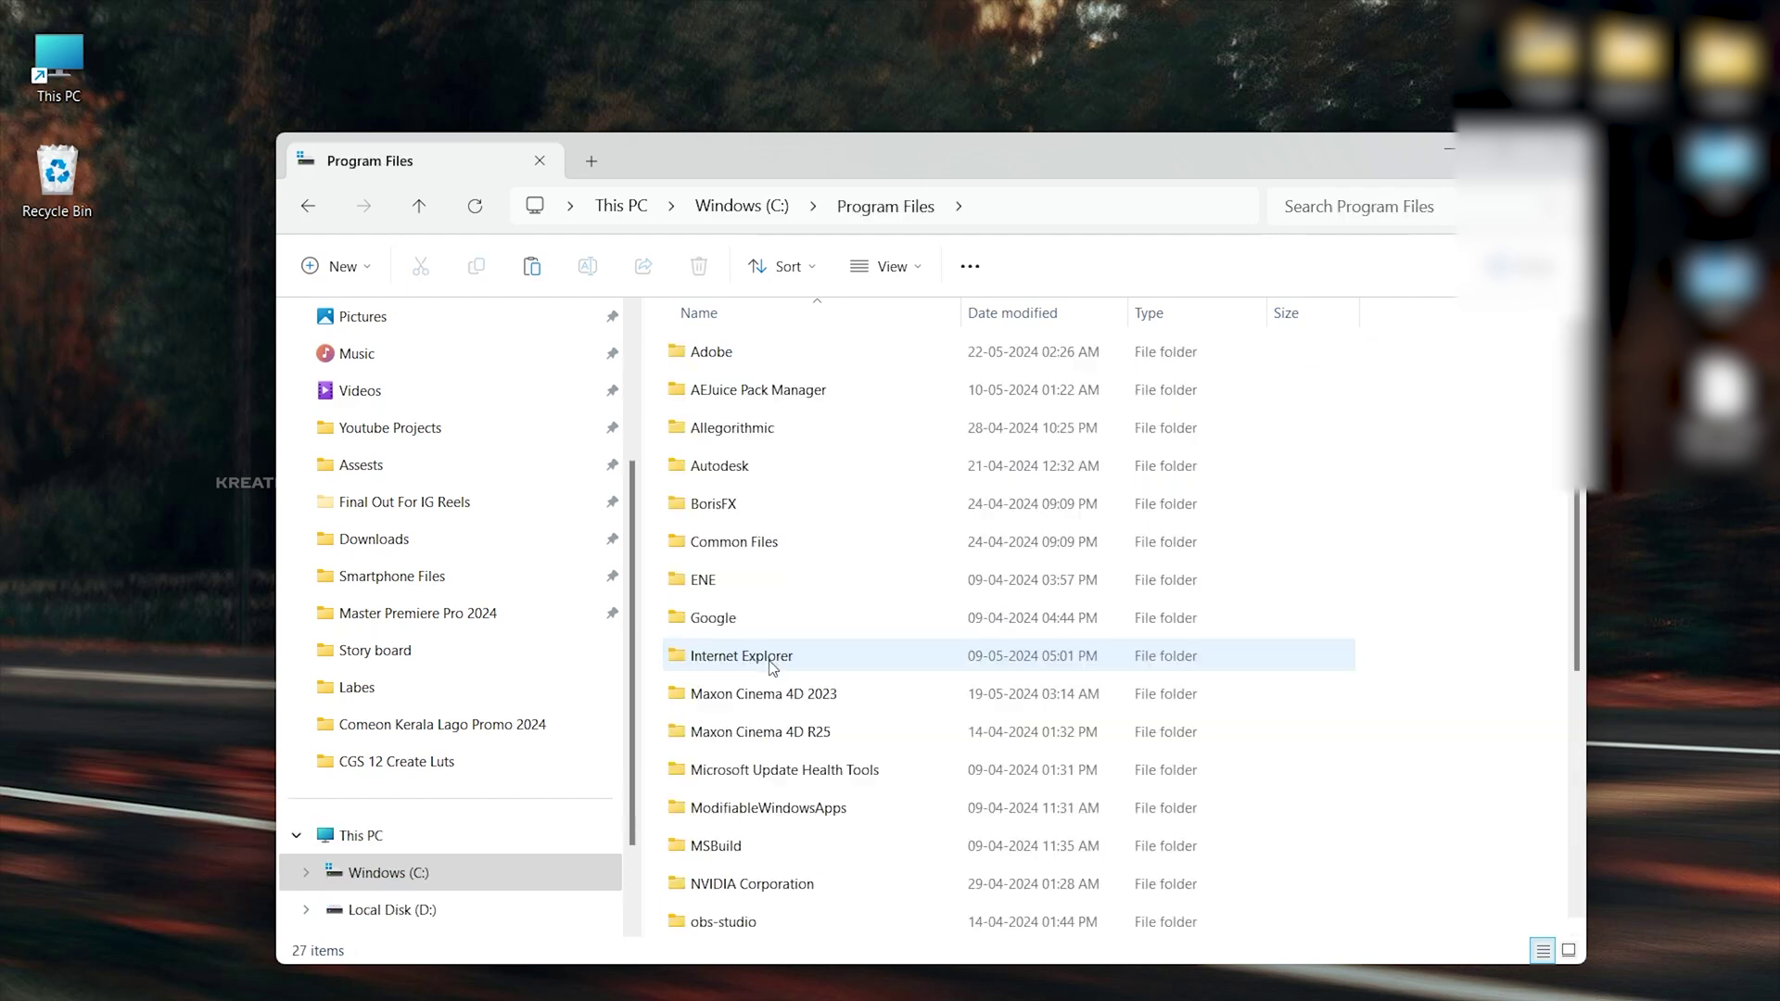
{"action": "double_click", "coordinate": [752, 350]}
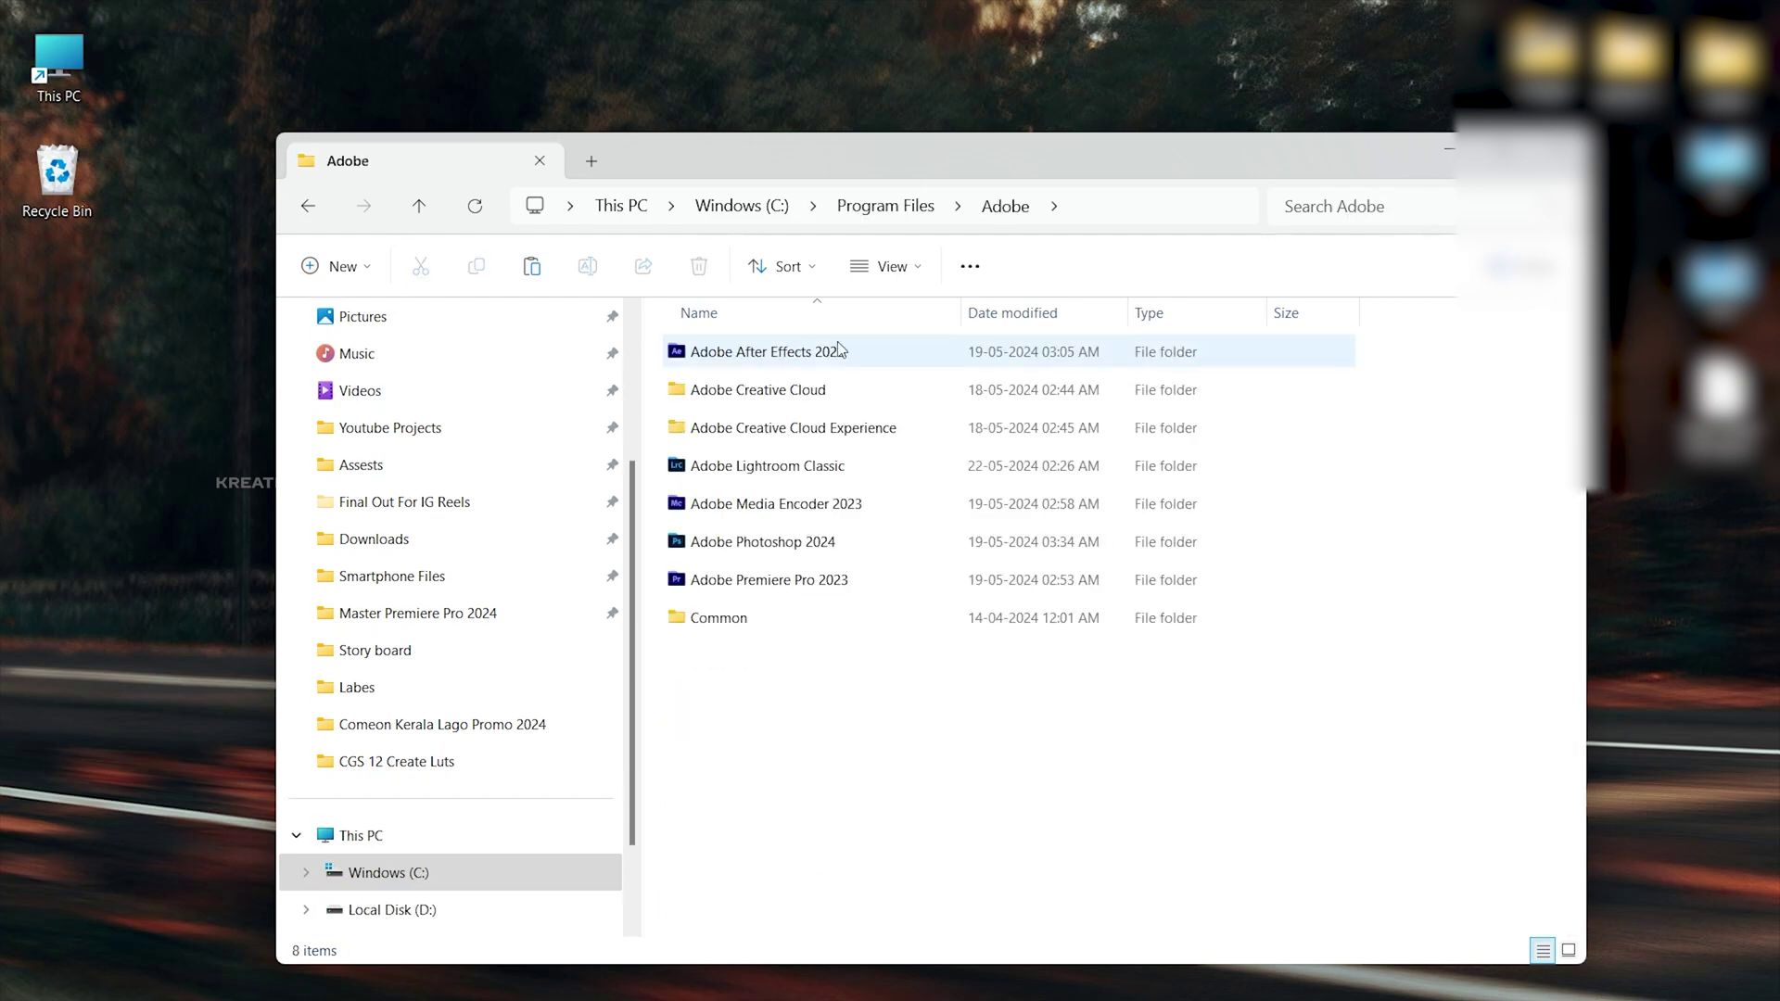
Paste Example.cube into the Adobe Premiere Pro 2023 > Lumetri > LUTs > Creative folder, granting administrator permission.
{"action": "double_click", "coordinate": [784, 582]}
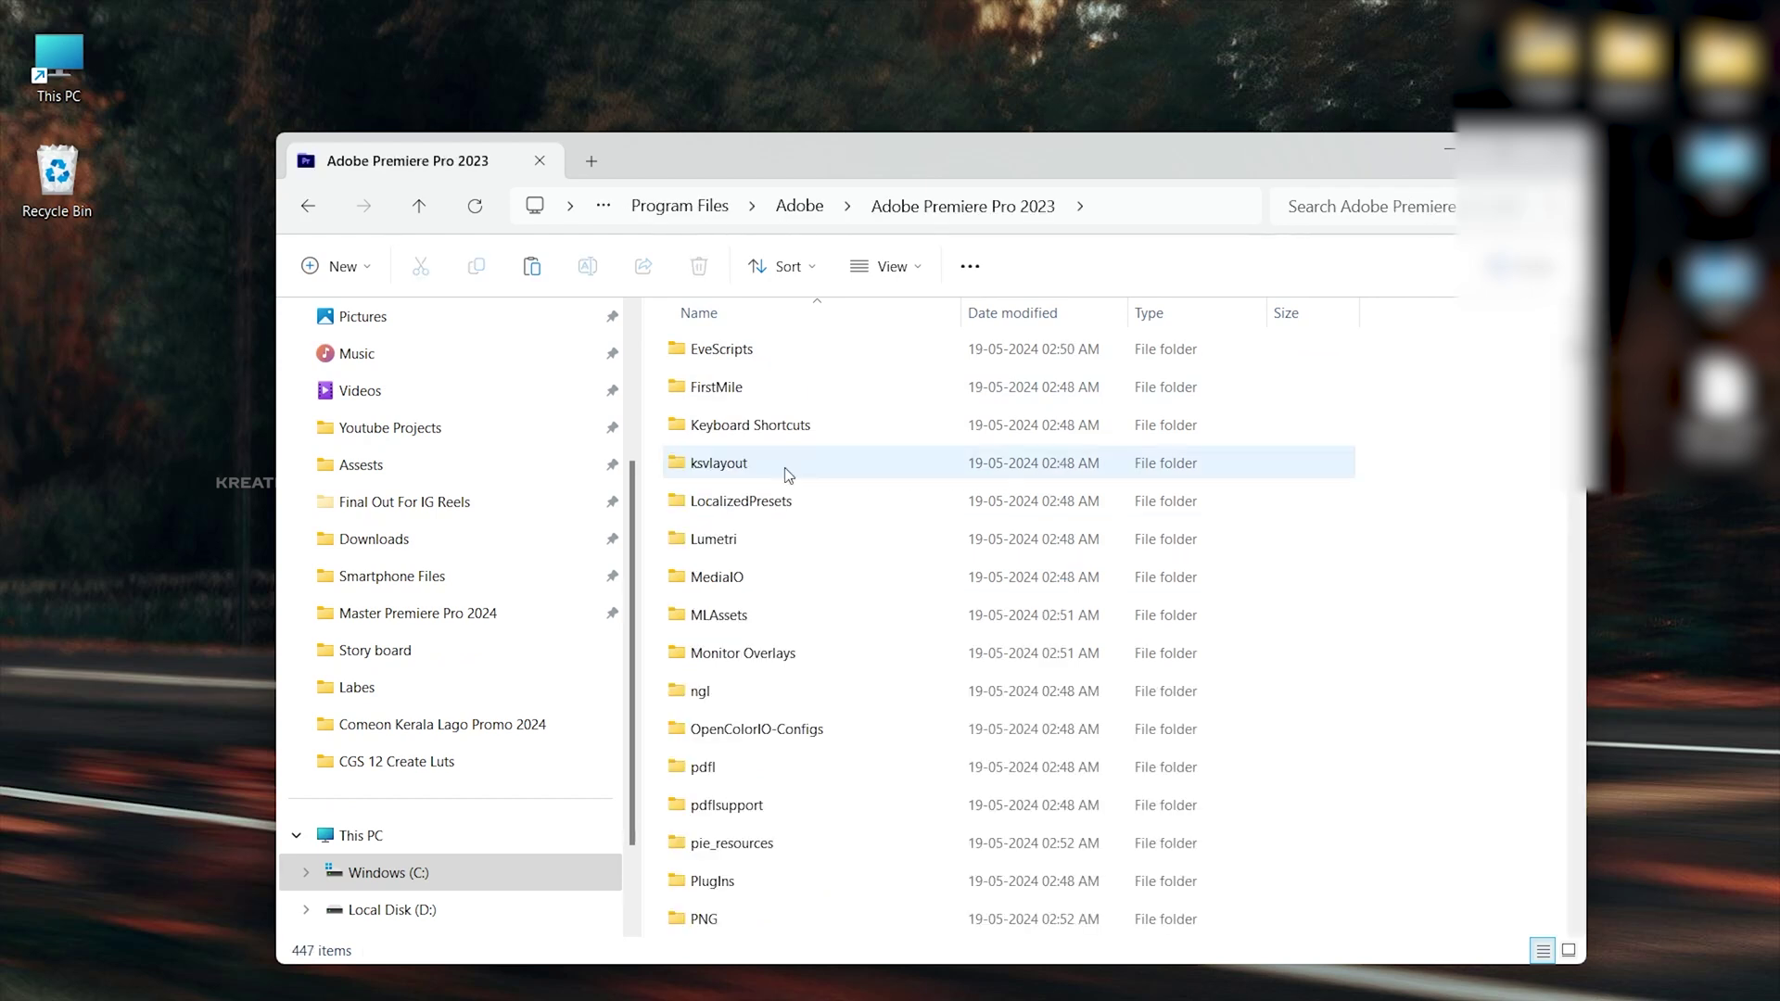
{"action": "double_click", "coordinate": [741, 549]}
{"action": "double_click", "coordinate": [742, 576]}
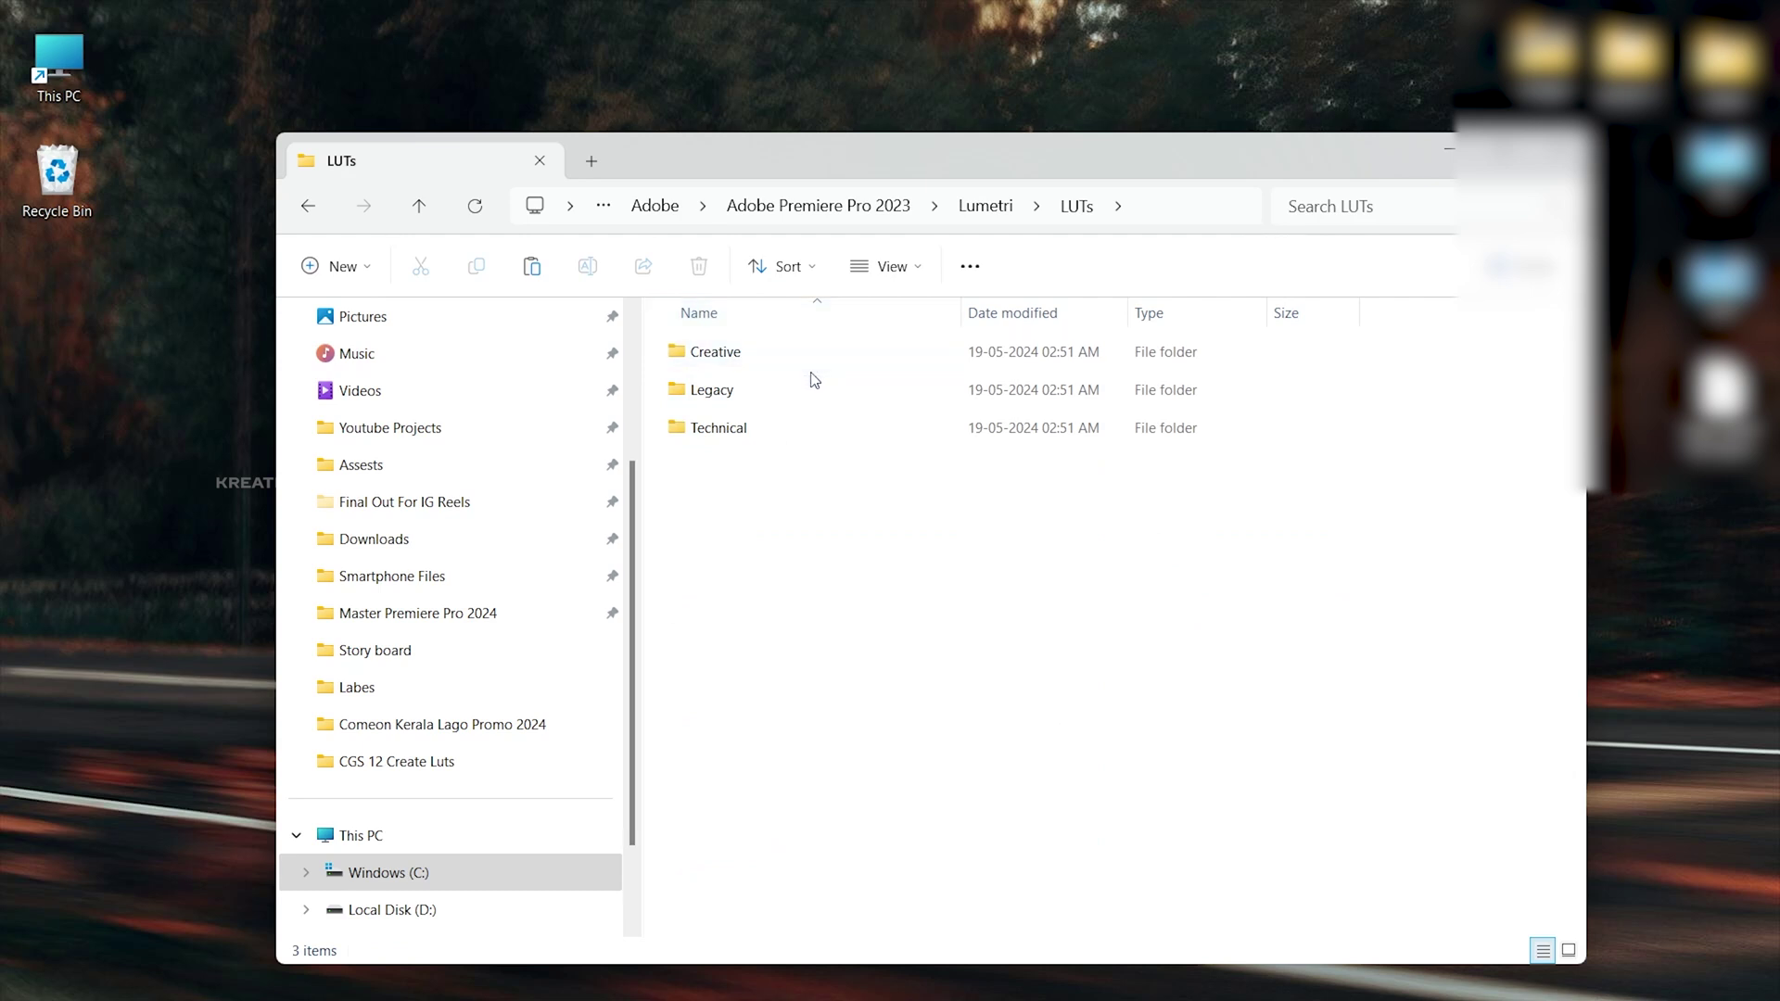
{"action": "double_click", "coordinate": [765, 368]}
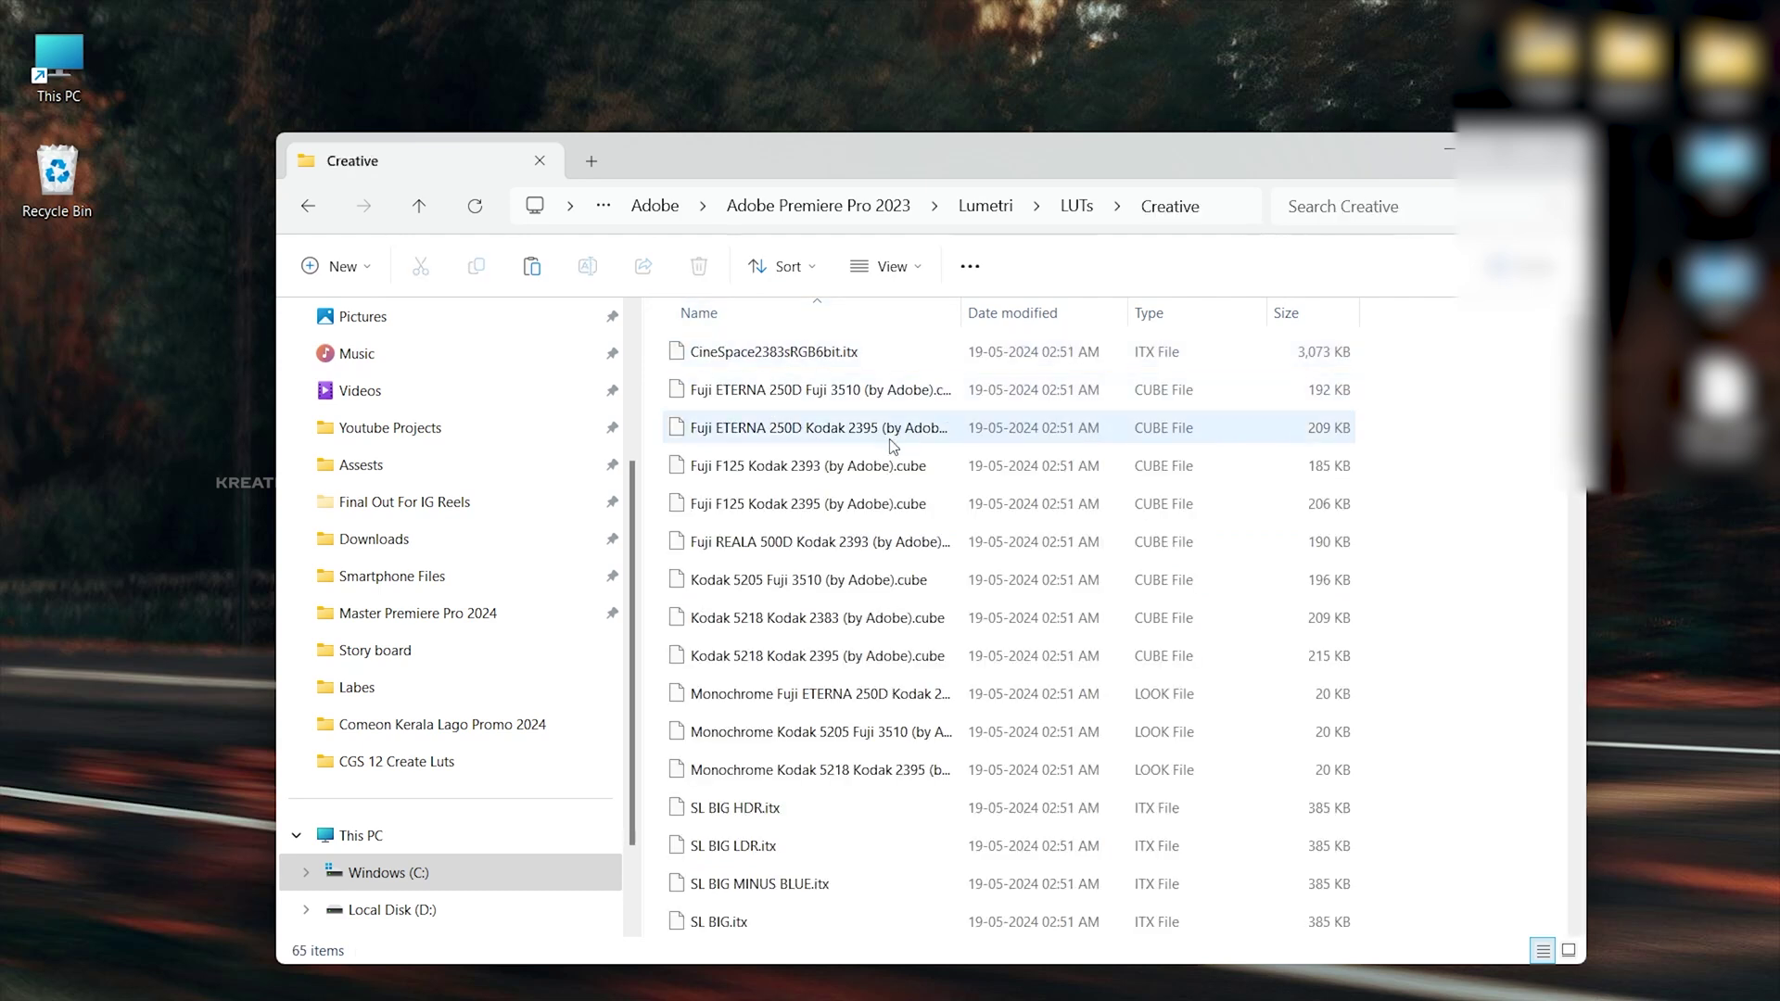
{"action": "key", "text": "ctrl+v"}
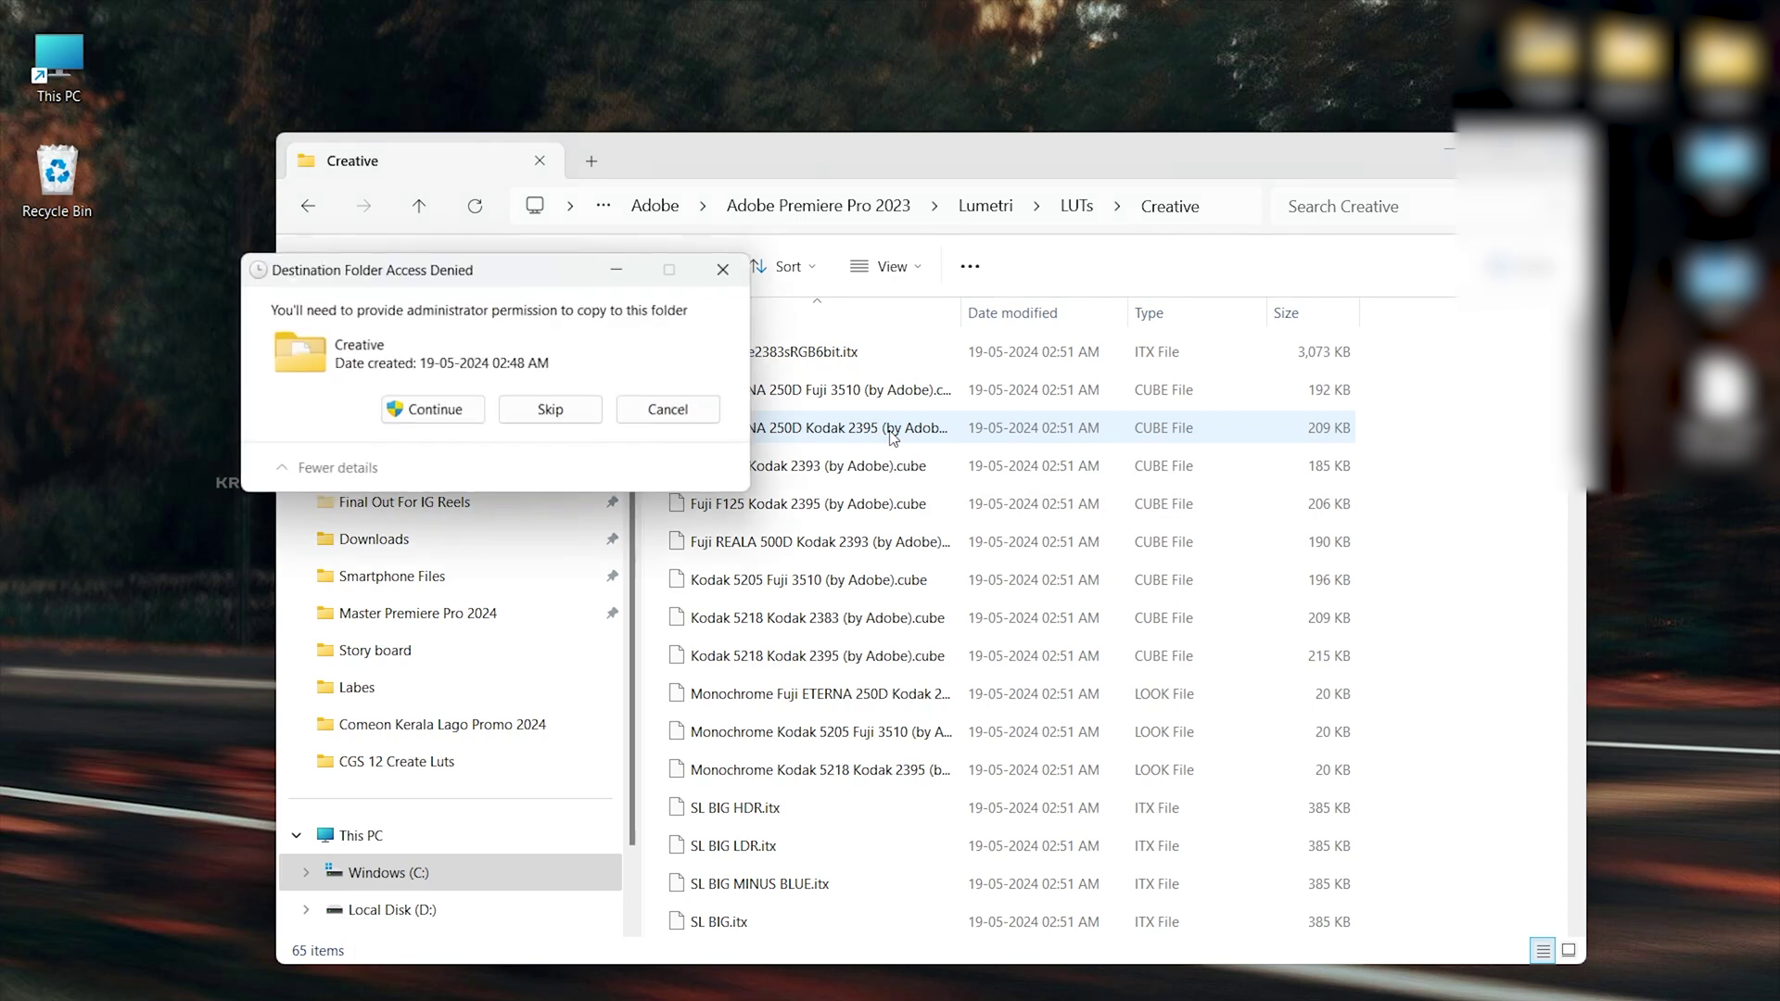
{"action": "left_click", "coordinate": [428, 408]}
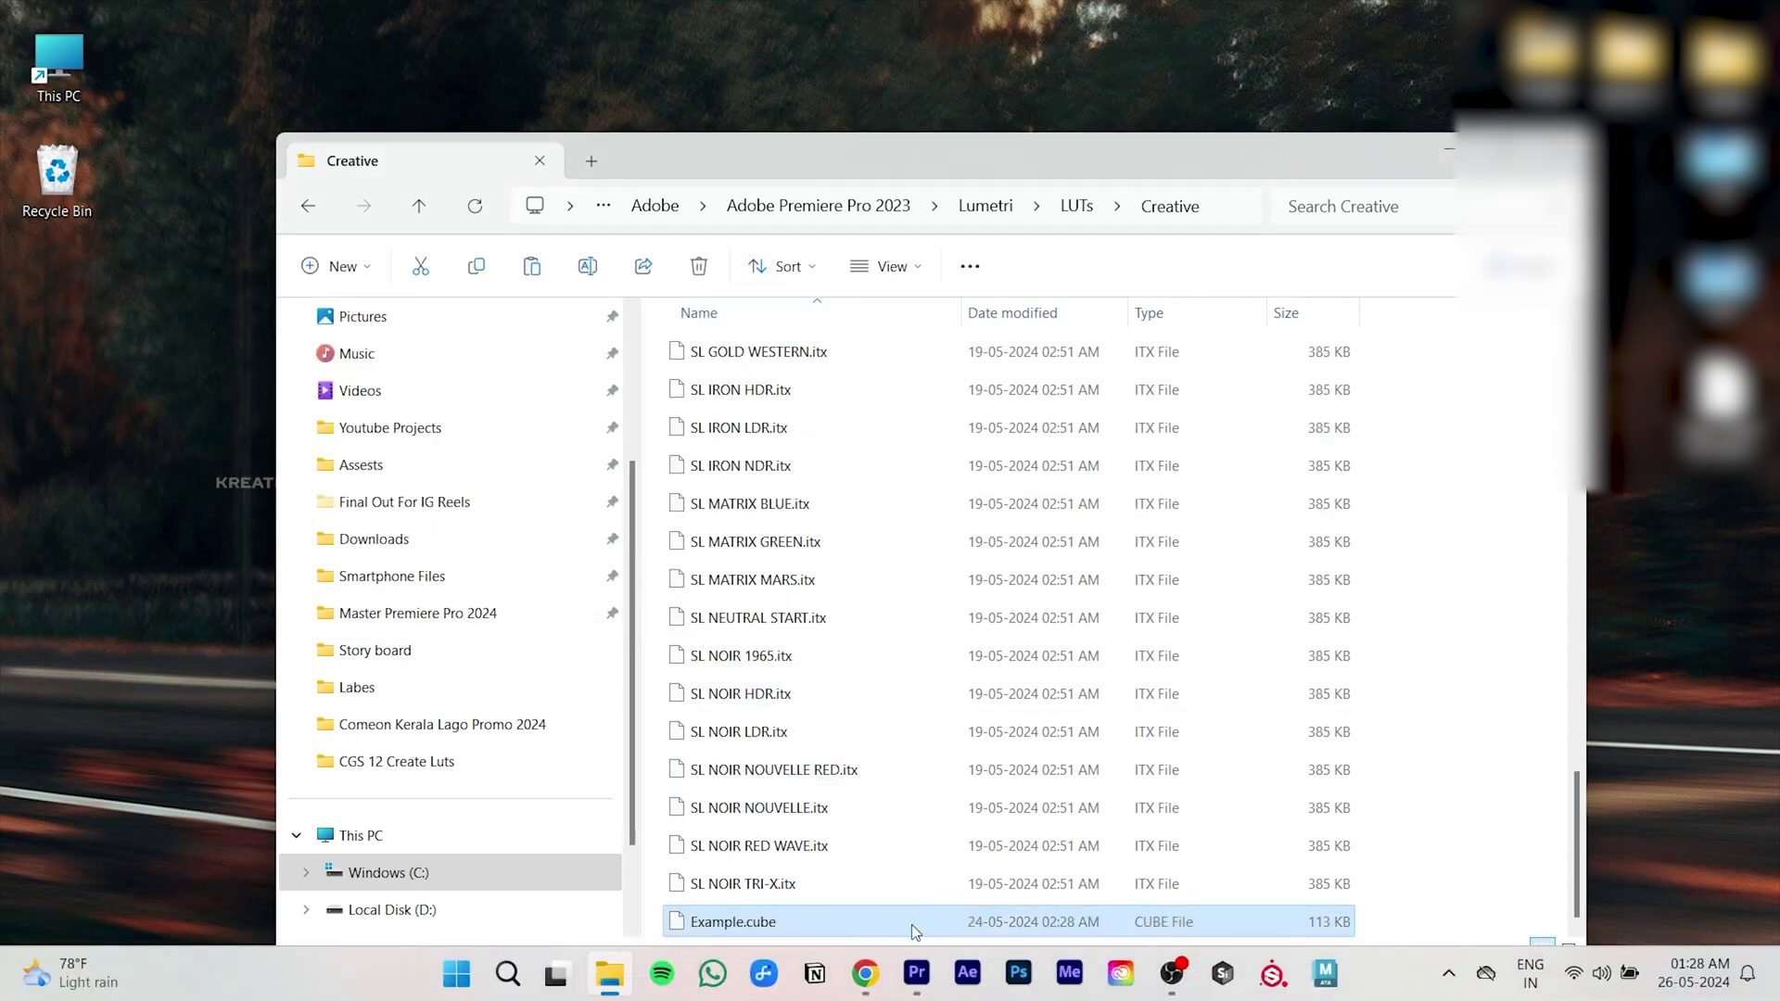
Switch to Premiere Pro, close it with the project changes saved, and relaunch it with the project open.
{"action": "left_click", "coordinate": [916, 992]}
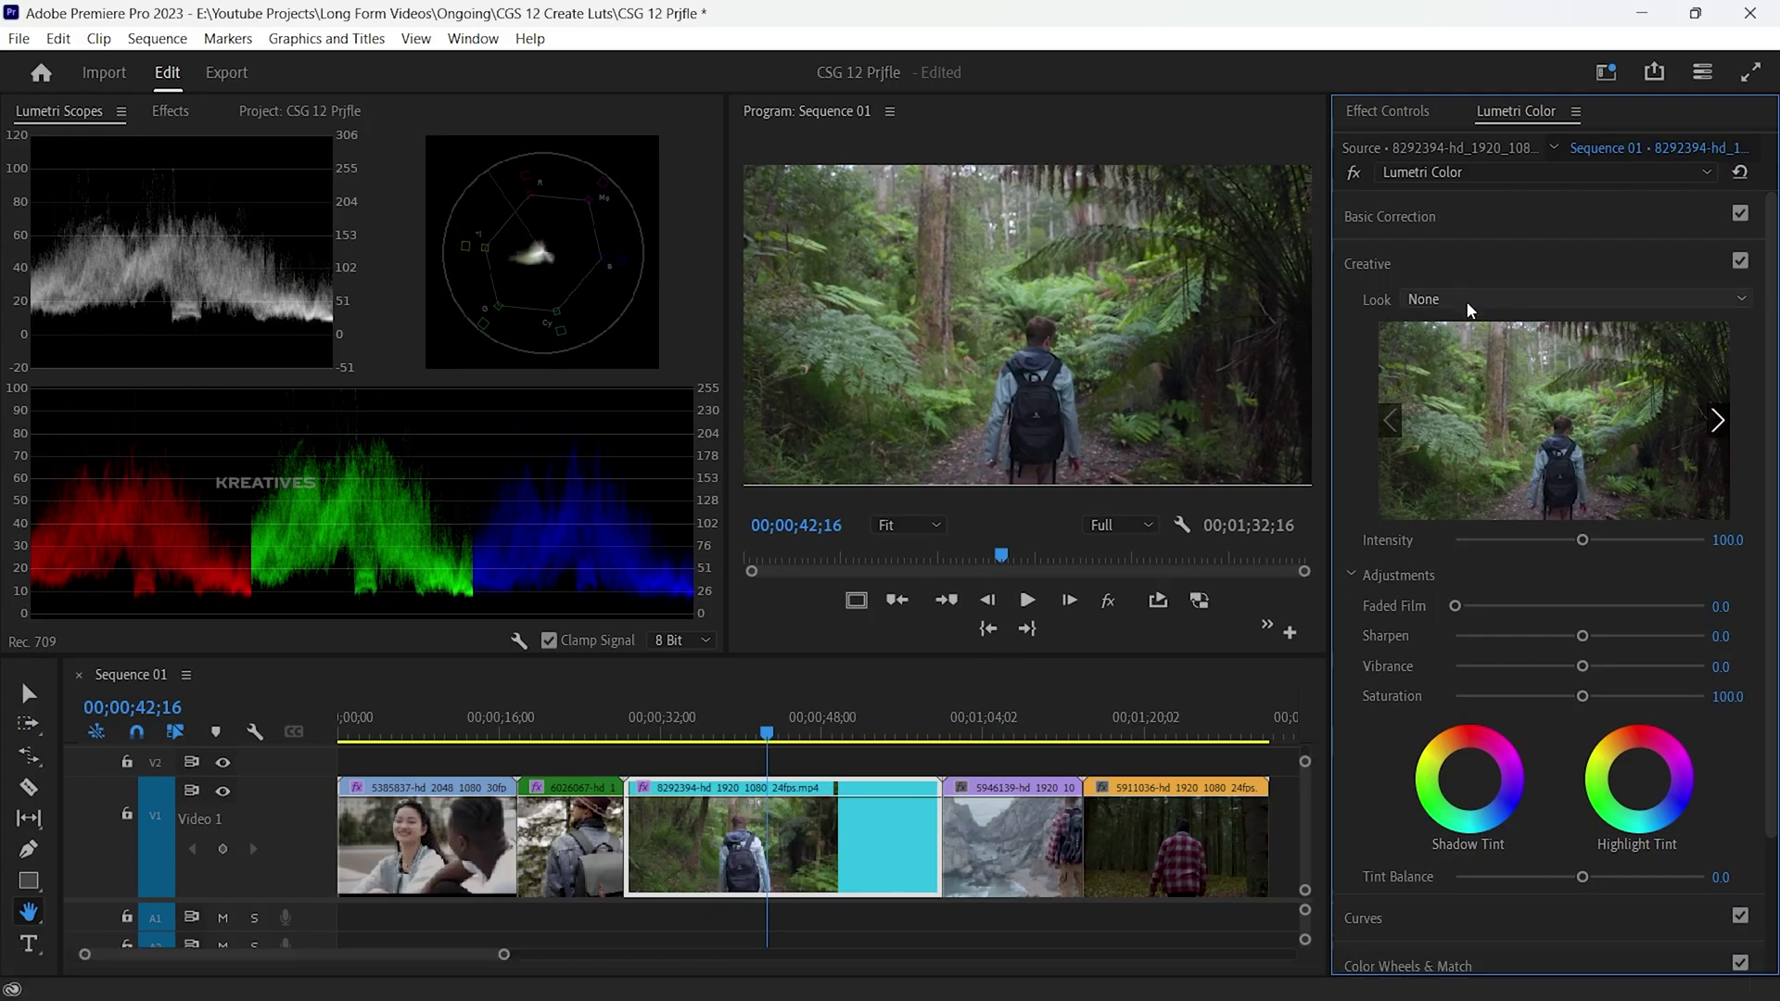
{"action": "left_click", "coordinate": [1425, 299]}
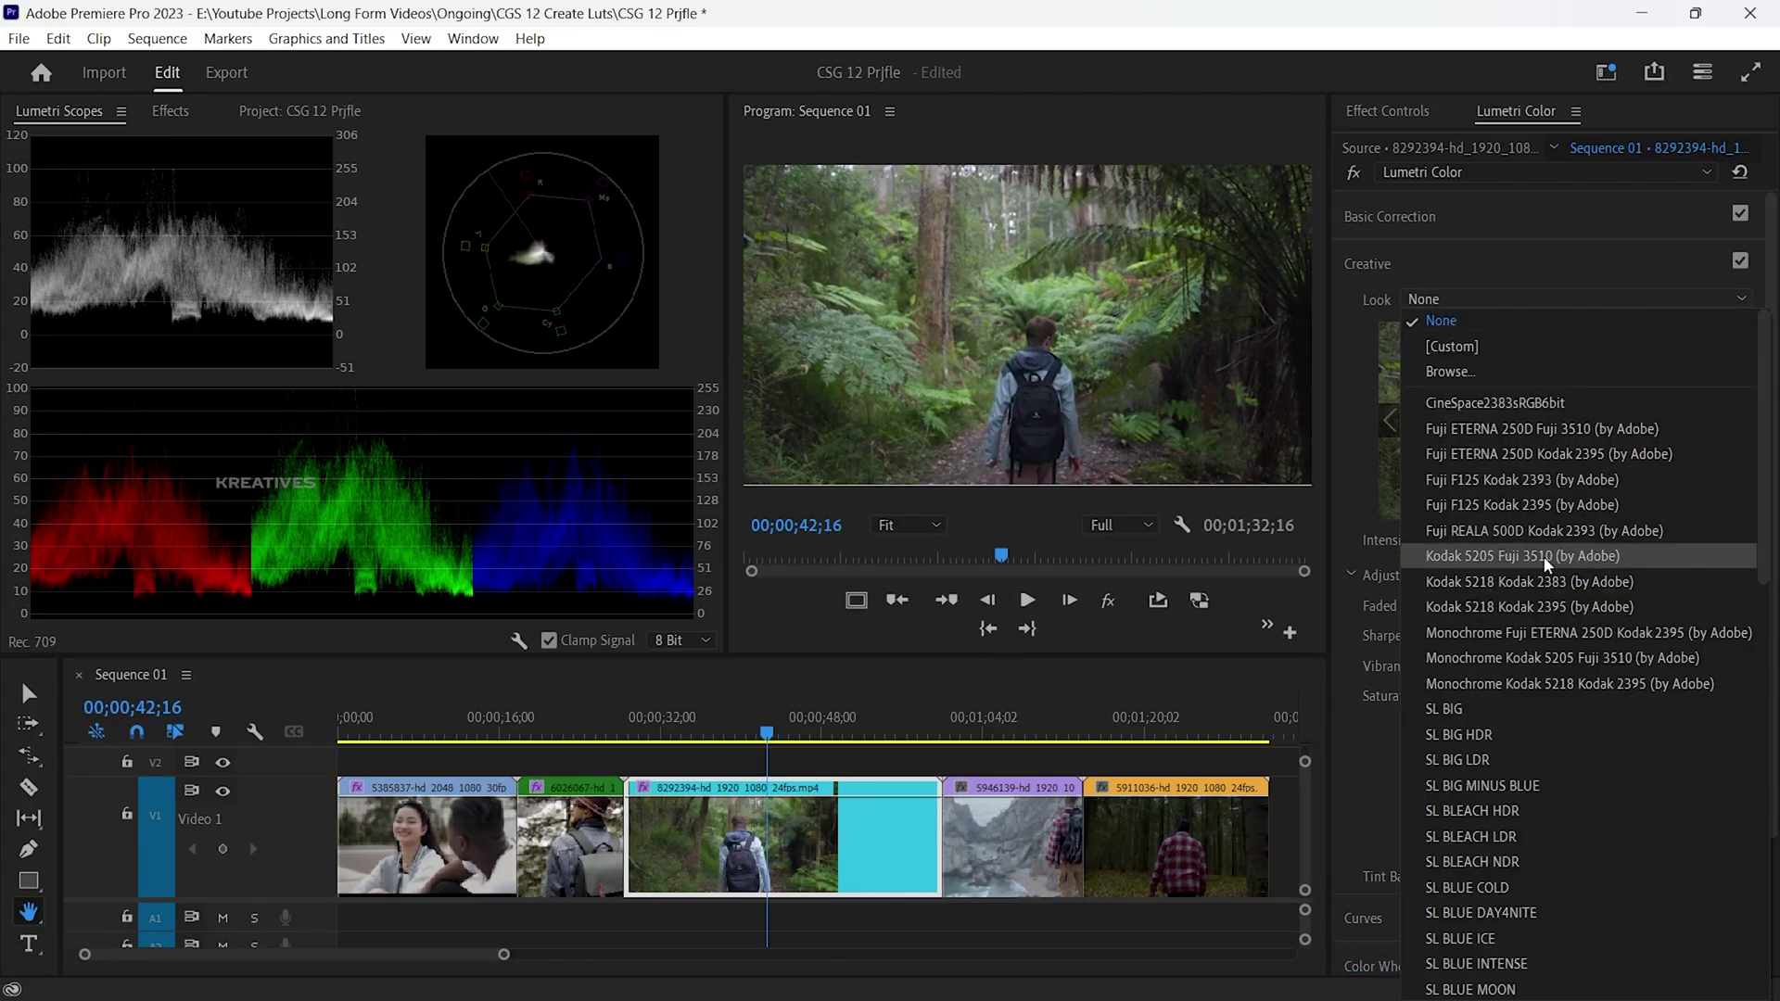
{"action": "left_click", "coordinate": [1749, 13]}
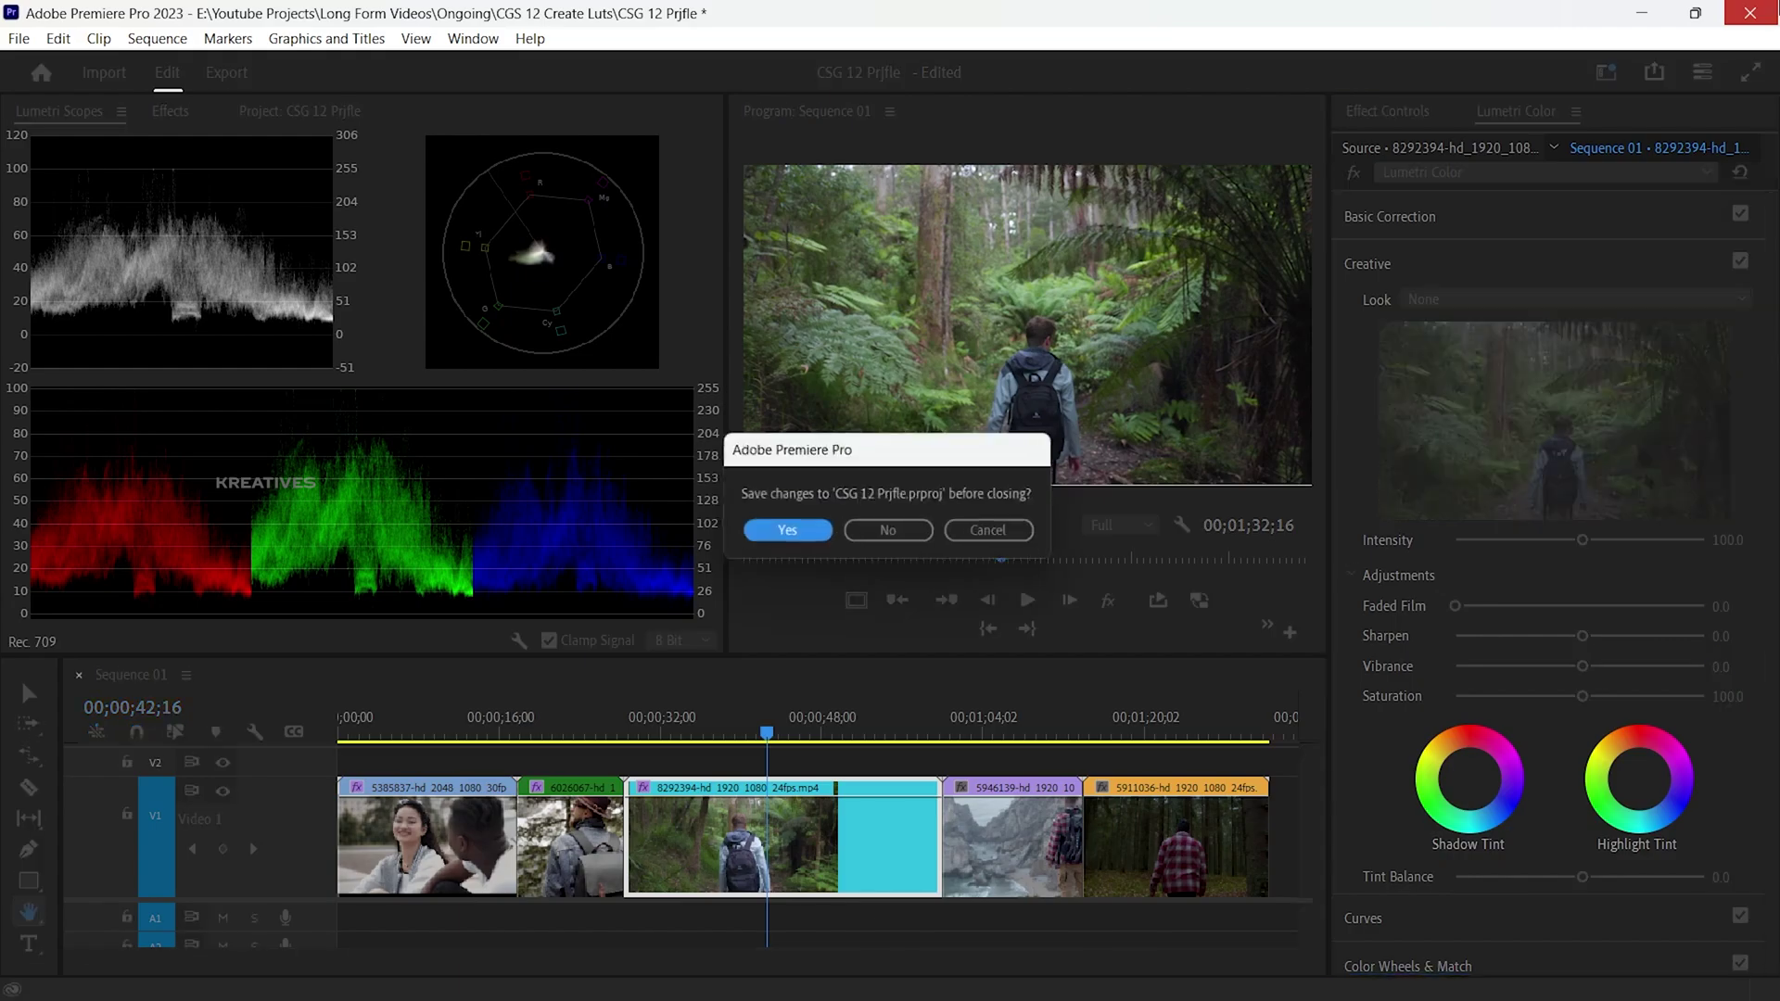
{"action": "left_click", "coordinate": [799, 530]}
{"action": "left_click", "coordinate": [927, 973]}
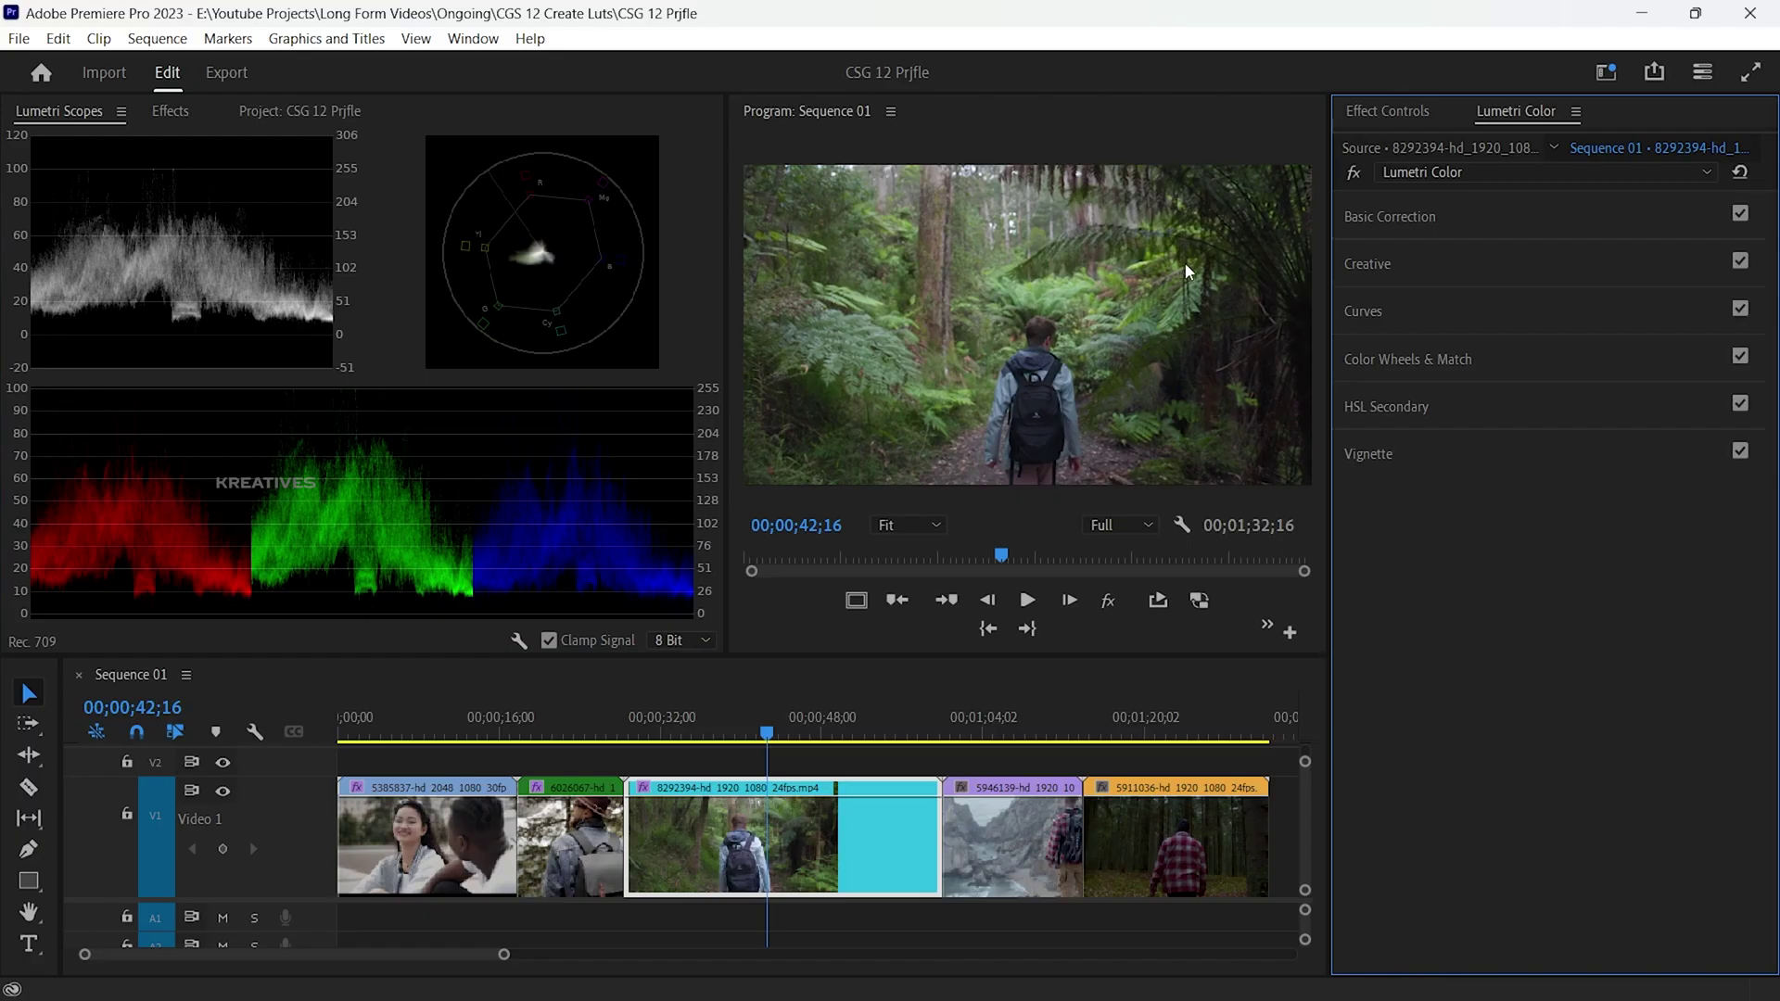
Apply the Example look to the forest path clip in the Creative section of Lumetri Color.
{"action": "left_click", "coordinate": [1358, 259]}
{"action": "left_click", "coordinate": [1427, 295]}
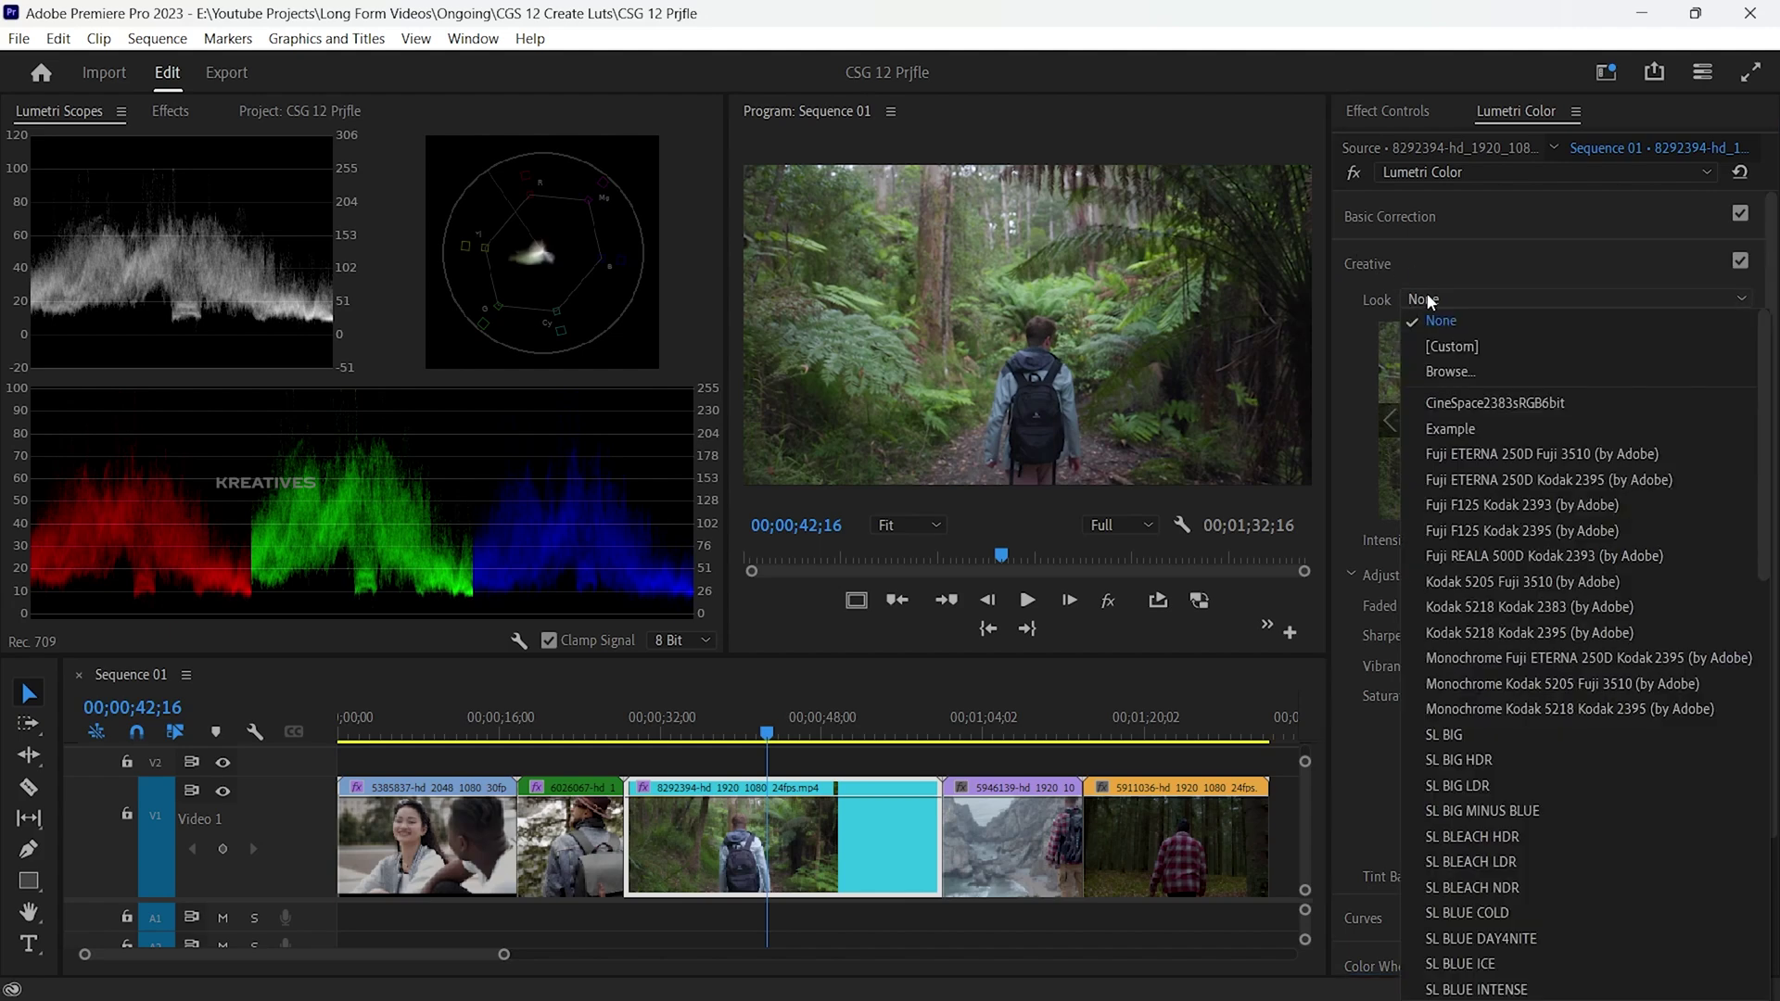
{"action": "left_click", "coordinate": [1463, 427]}
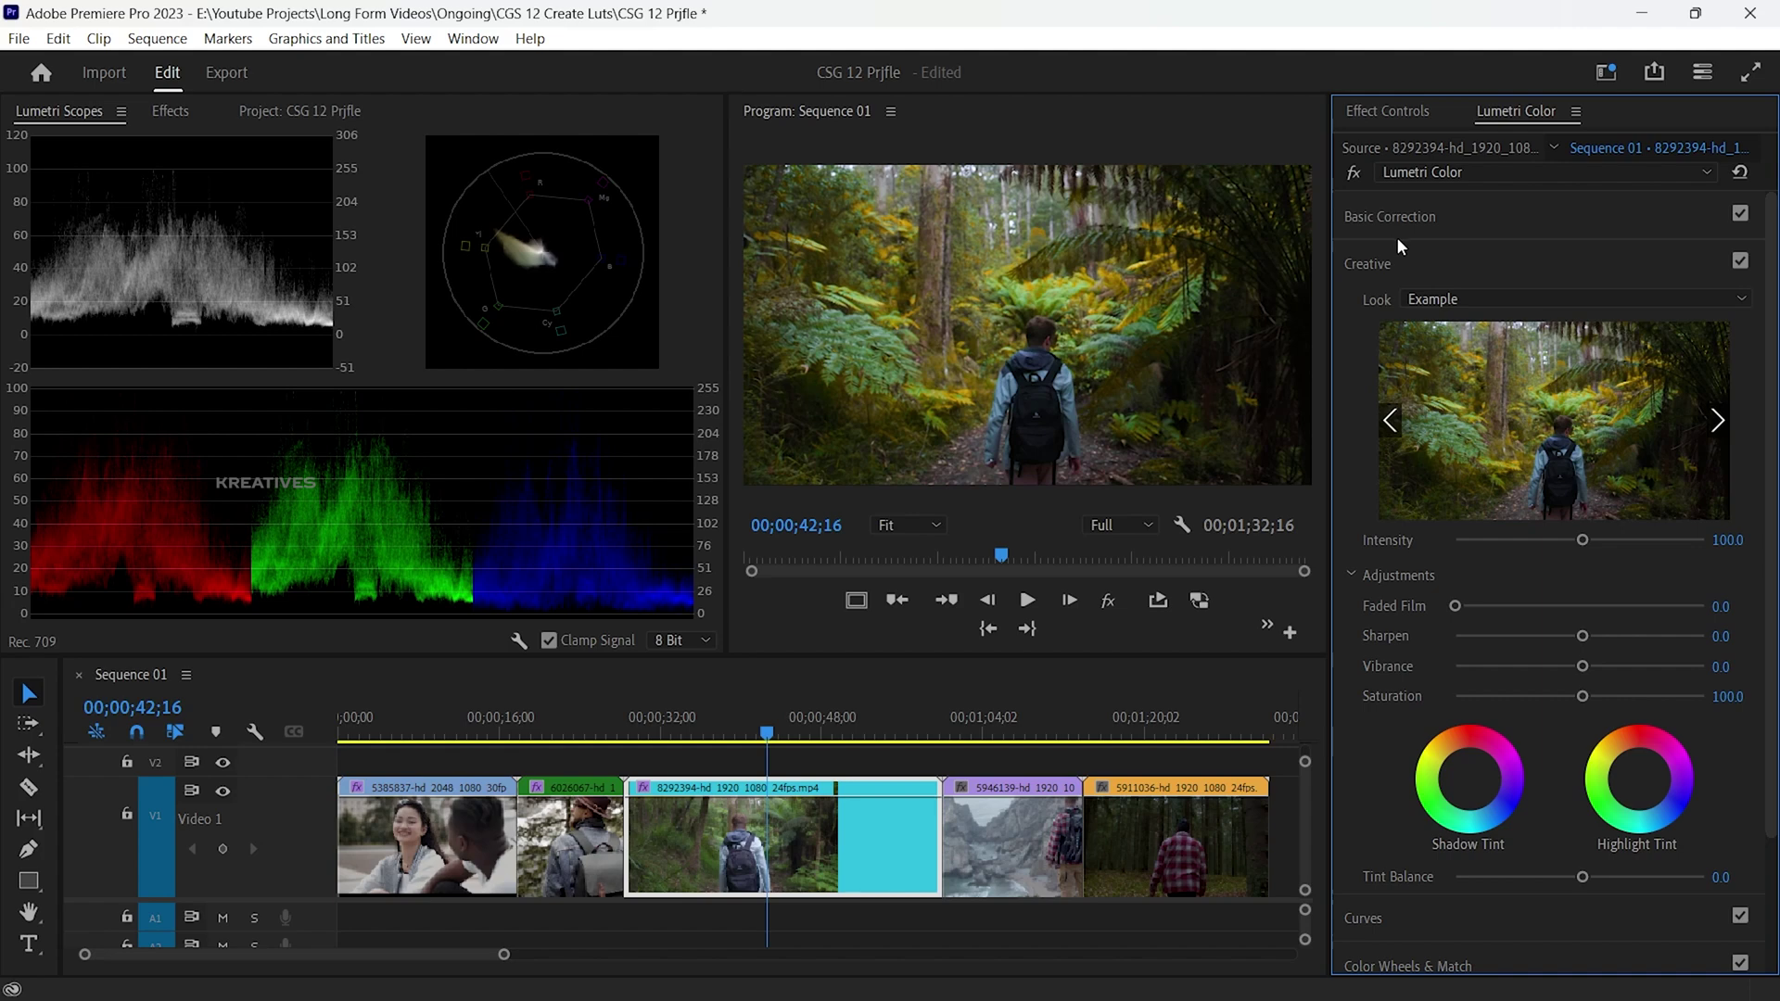
Reduce the yellow saturation of the forest path clip with a lowered point on the Hue vs Sat curve.
{"action": "left_click", "coordinate": [1400, 264]}
{"action": "left_click", "coordinate": [1396, 315]}
{"action": "scroll", "coordinate": [1567, 362], "scroll_direction": "down", "scroll_amount": 2}
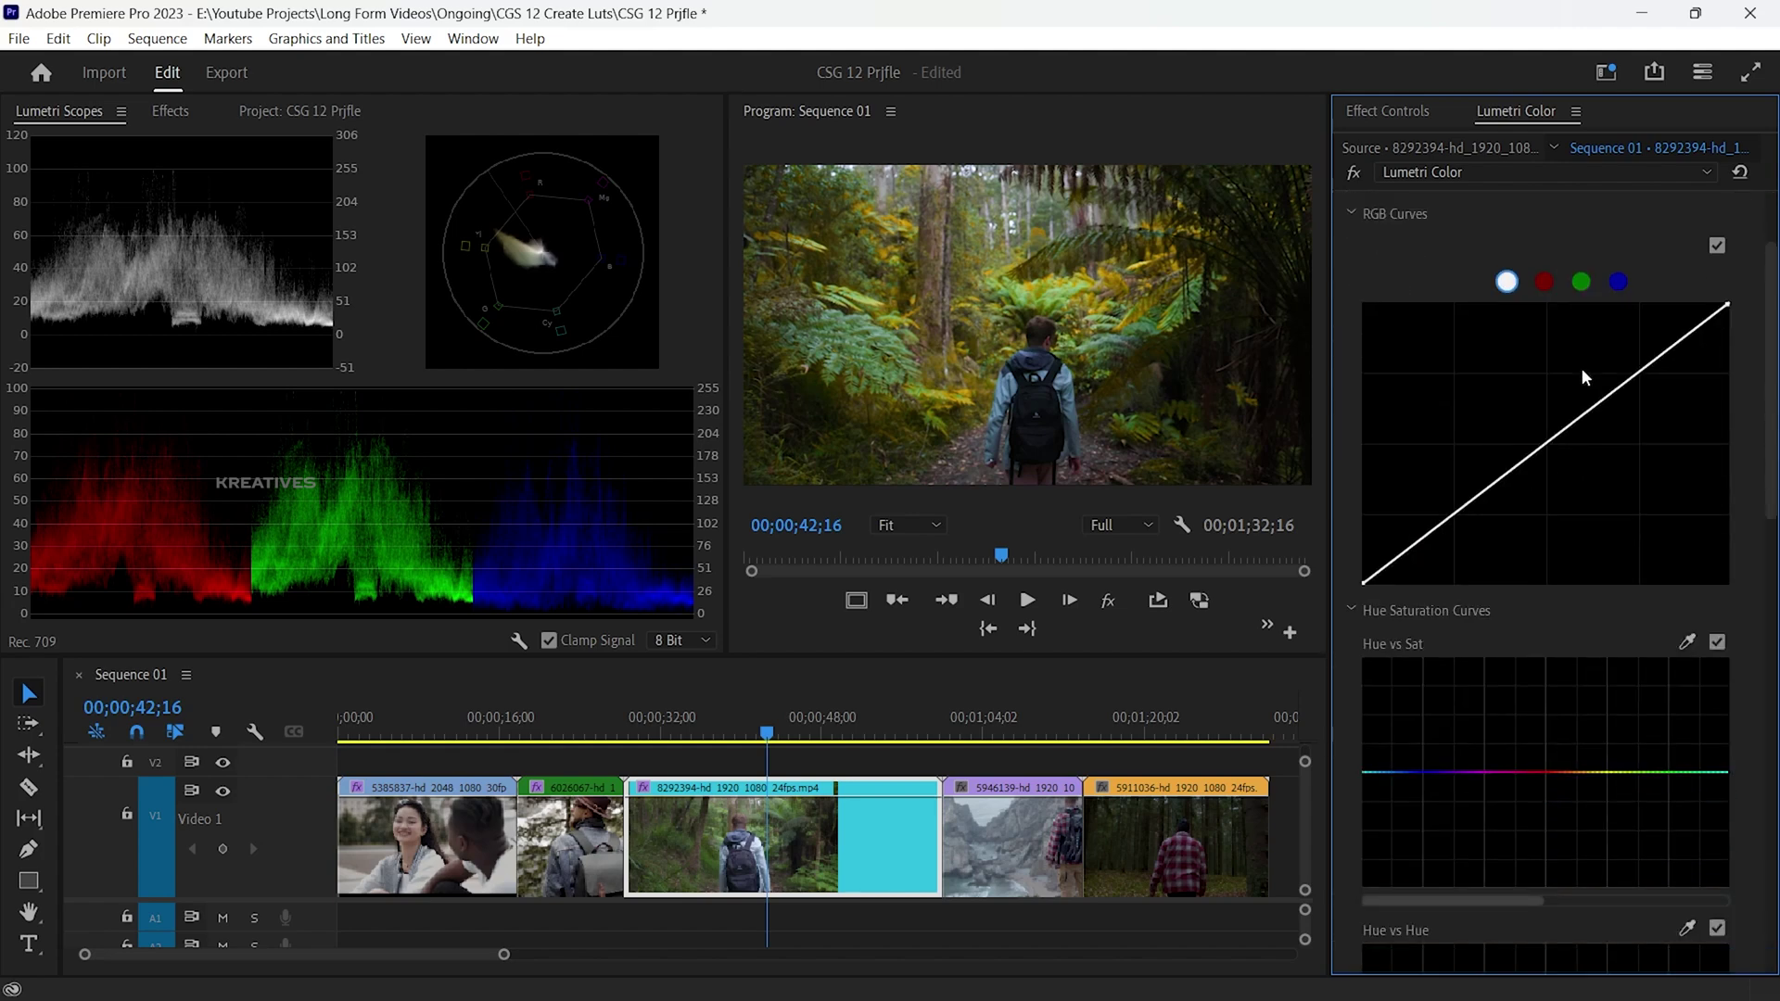
{"action": "scroll", "coordinate": [1581, 367], "scroll_direction": "down", "scroll_amount": 5}
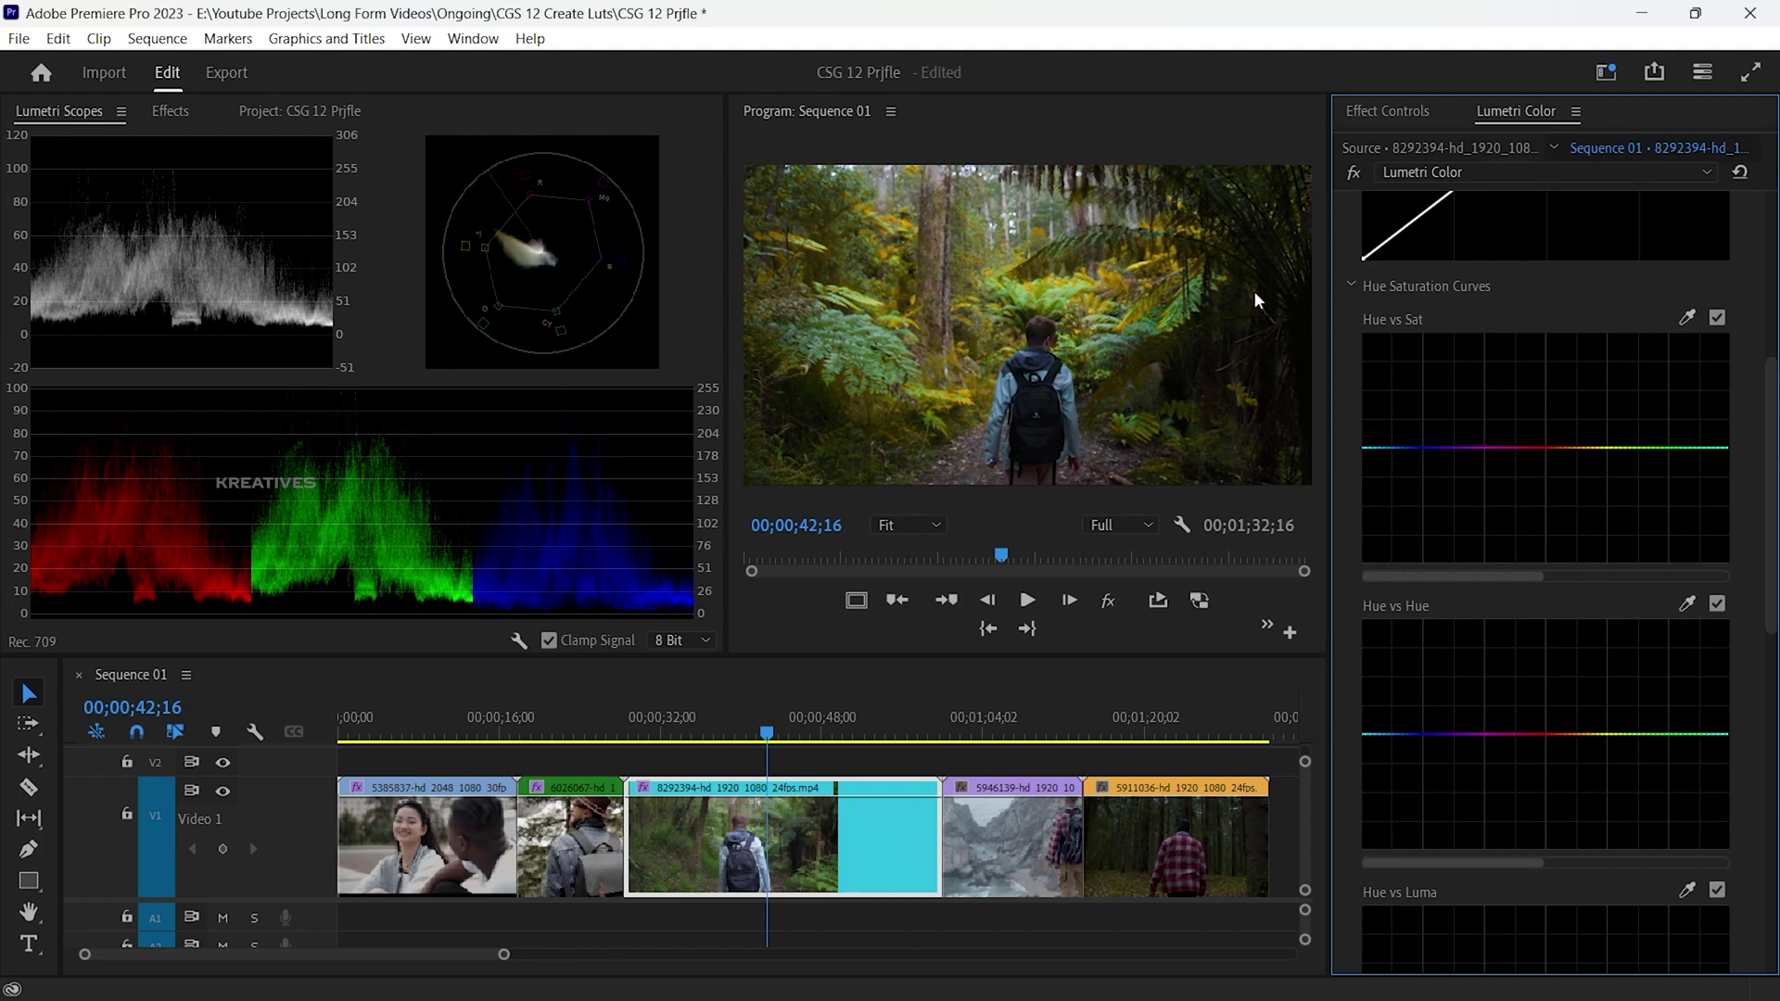
{"action": "left_click", "coordinate": [1603, 450]}
{"action": "left_click_drag", "start_coordinate": [1603, 449], "coordinate": [1598, 484]}
Compare the forest path clip with and without the Hue vs Sat adjustment, leaving it enabled.
{"action": "left_click", "coordinate": [1718, 318]}
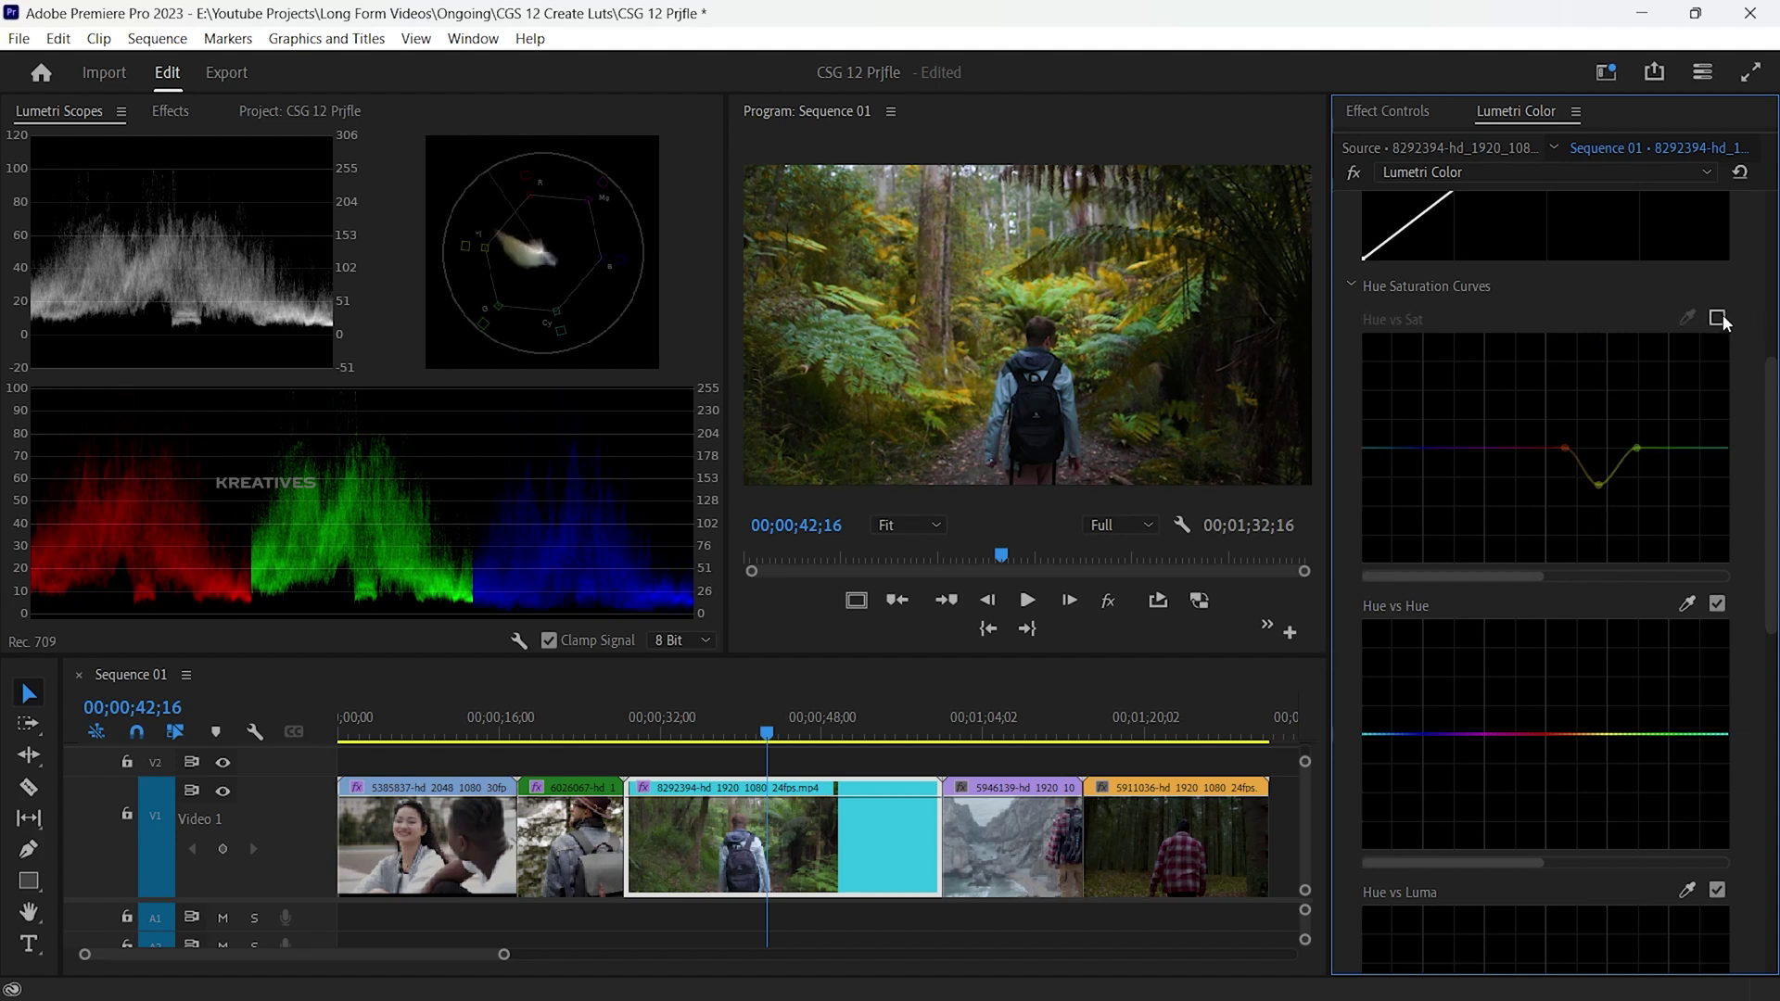
{"action": "left_click", "coordinate": [1717, 318]}
{"action": "left_click", "coordinate": [1718, 318]}
{"action": "left_click", "coordinate": [1718, 318]}
{"action": "left_click", "coordinate": [1718, 318]}
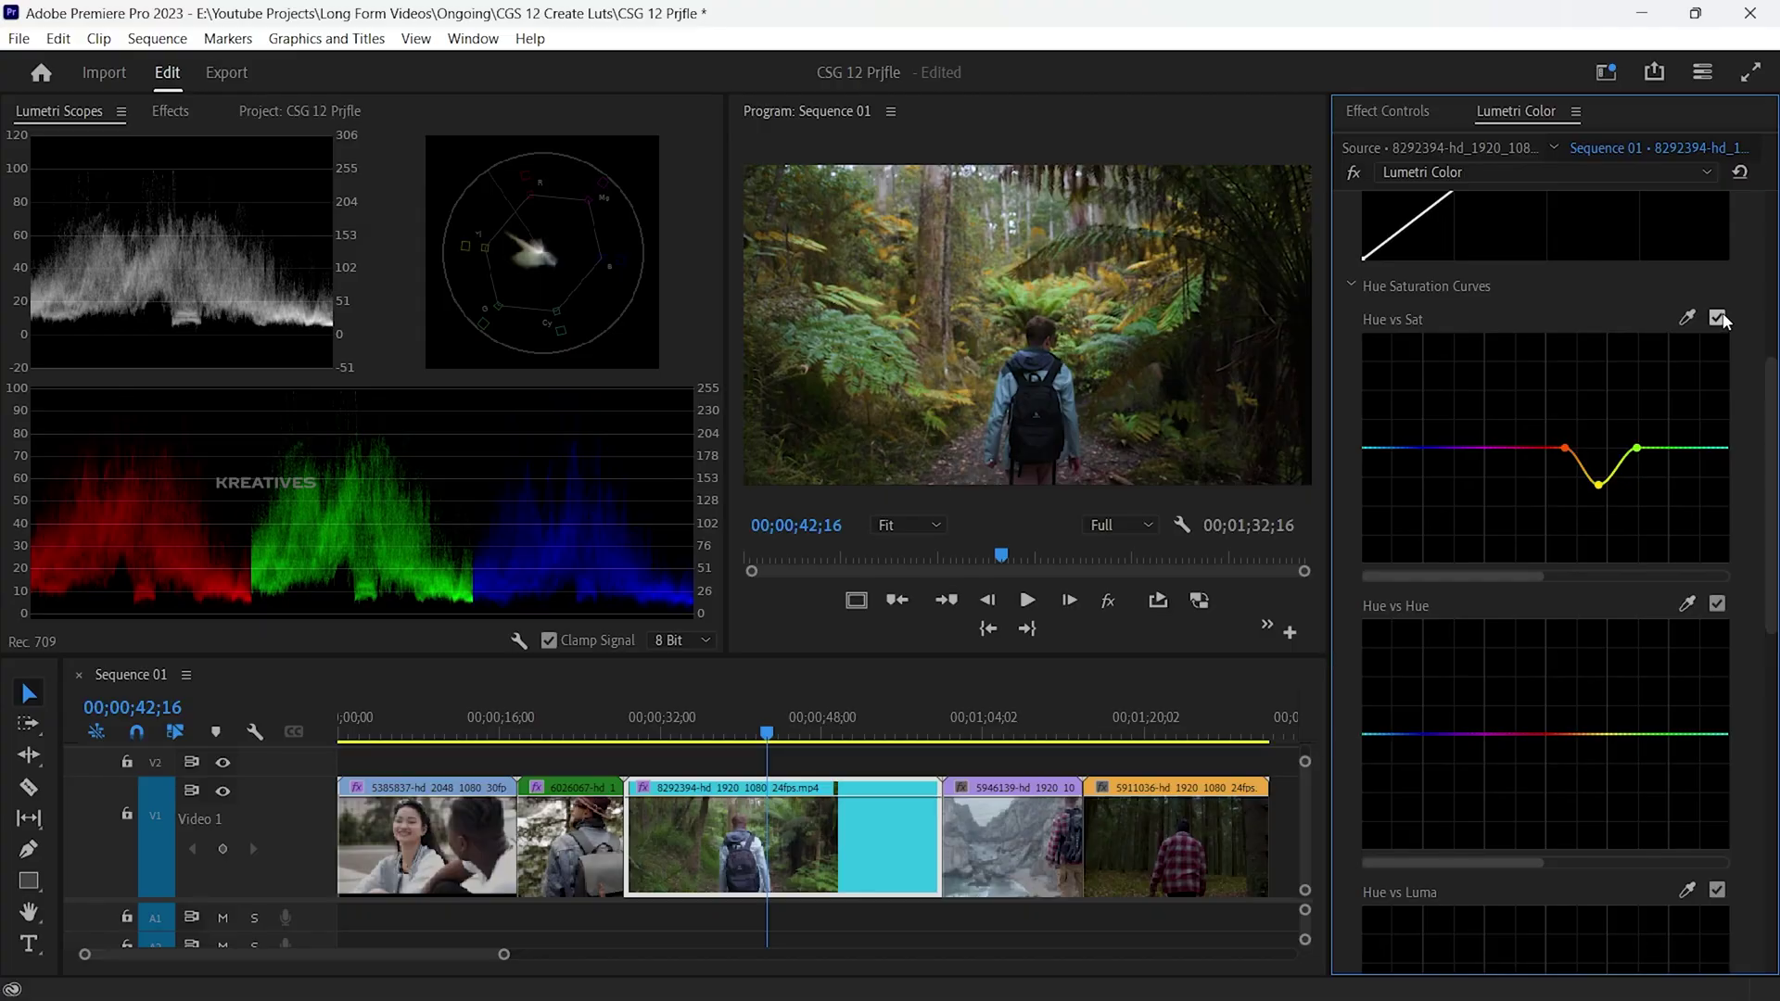
Slightly lower the intensity of the Example look on the forest path clip.
{"action": "scroll", "coordinate": [1744, 293], "scroll_direction": "up", "scroll_amount": 5}
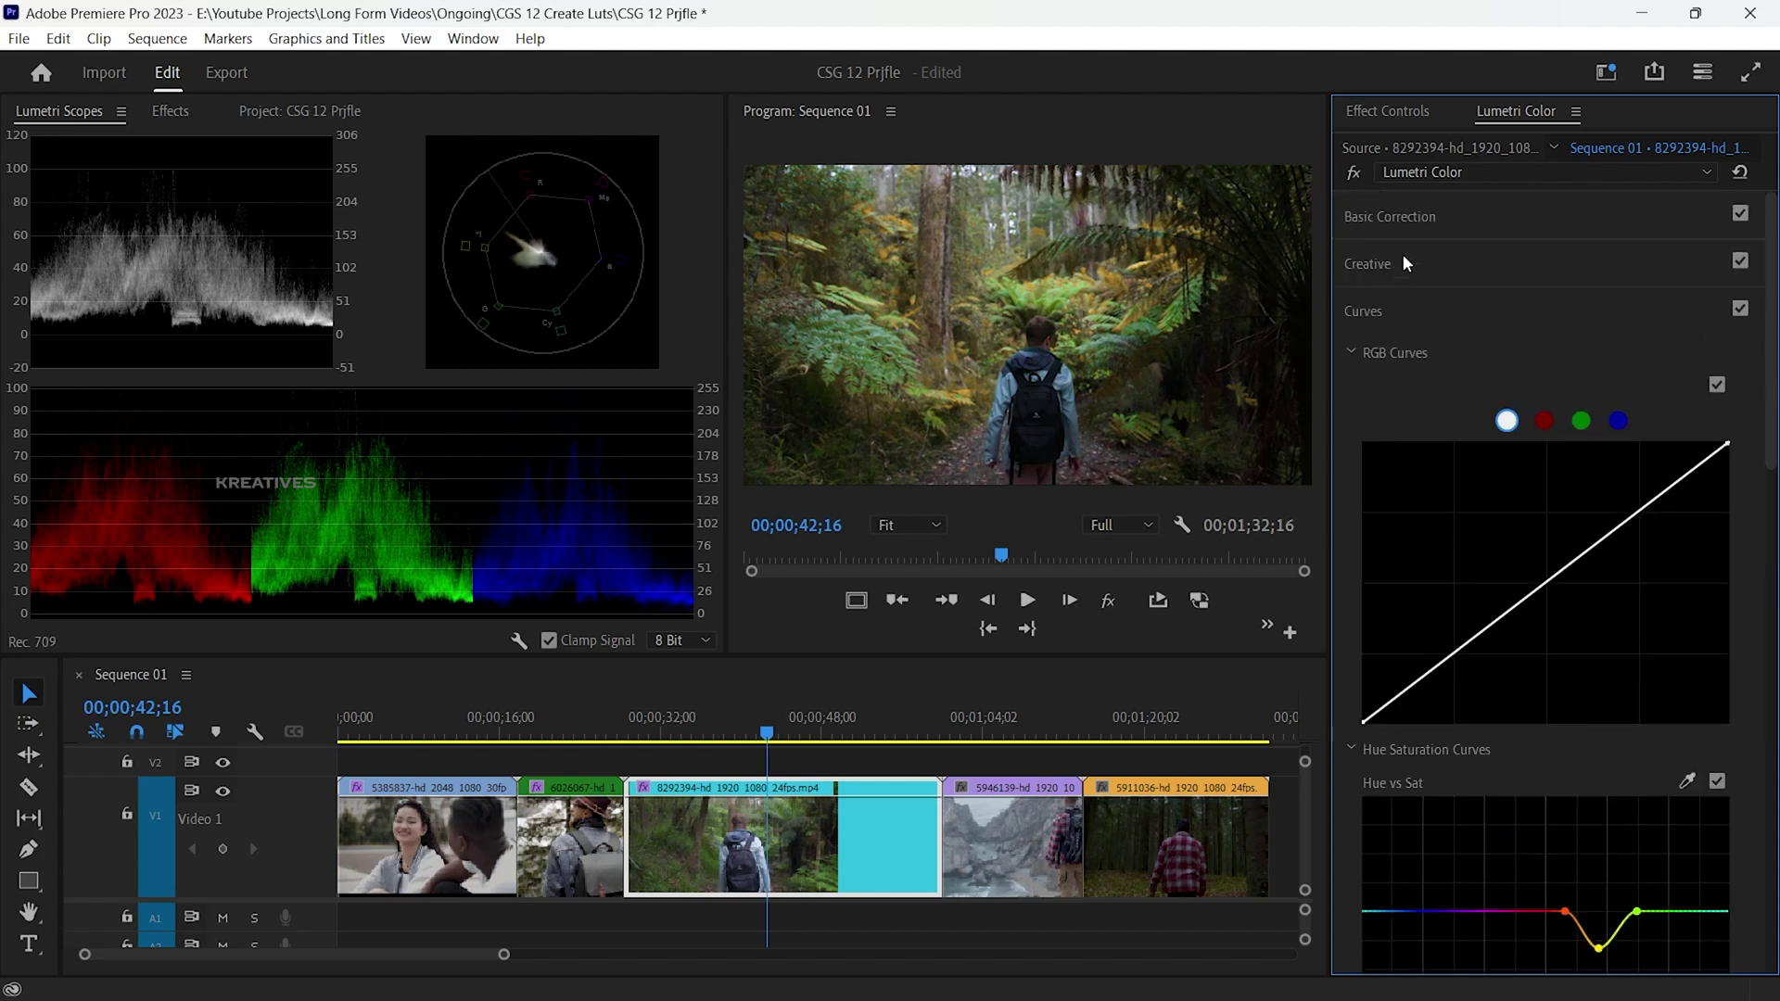
{"action": "left_click", "coordinate": [1404, 263]}
{"action": "left_click_drag", "start_coordinate": [1578, 540], "coordinate": [1568, 536]}
{"action": "left_click", "coordinate": [1472, 275]}
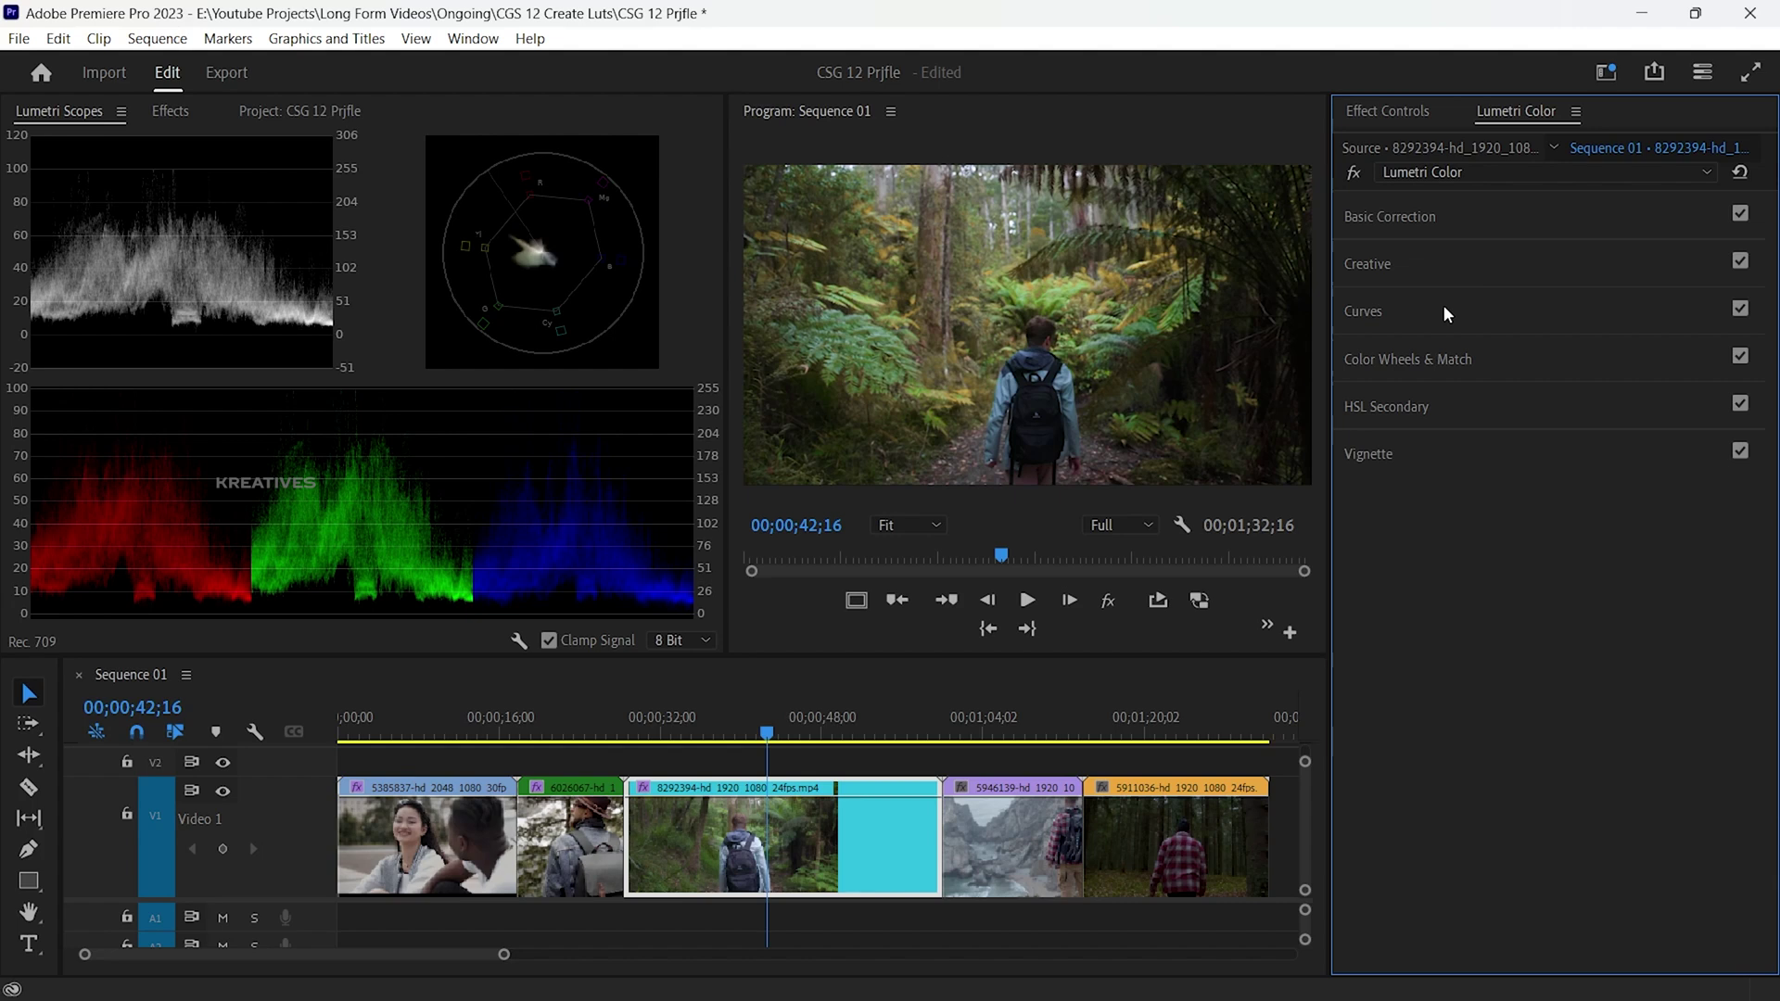
Raise the yellow point on the forest path clip's Hue vs Sat curve slightly to soften the desaturation.
{"action": "left_click", "coordinate": [1443, 313]}
{"action": "scroll", "coordinate": [1630, 816], "scroll_direction": "down", "scroll_amount": 1}
{"action": "left_click_drag", "start_coordinate": [1601, 879], "coordinate": [1599, 868]}
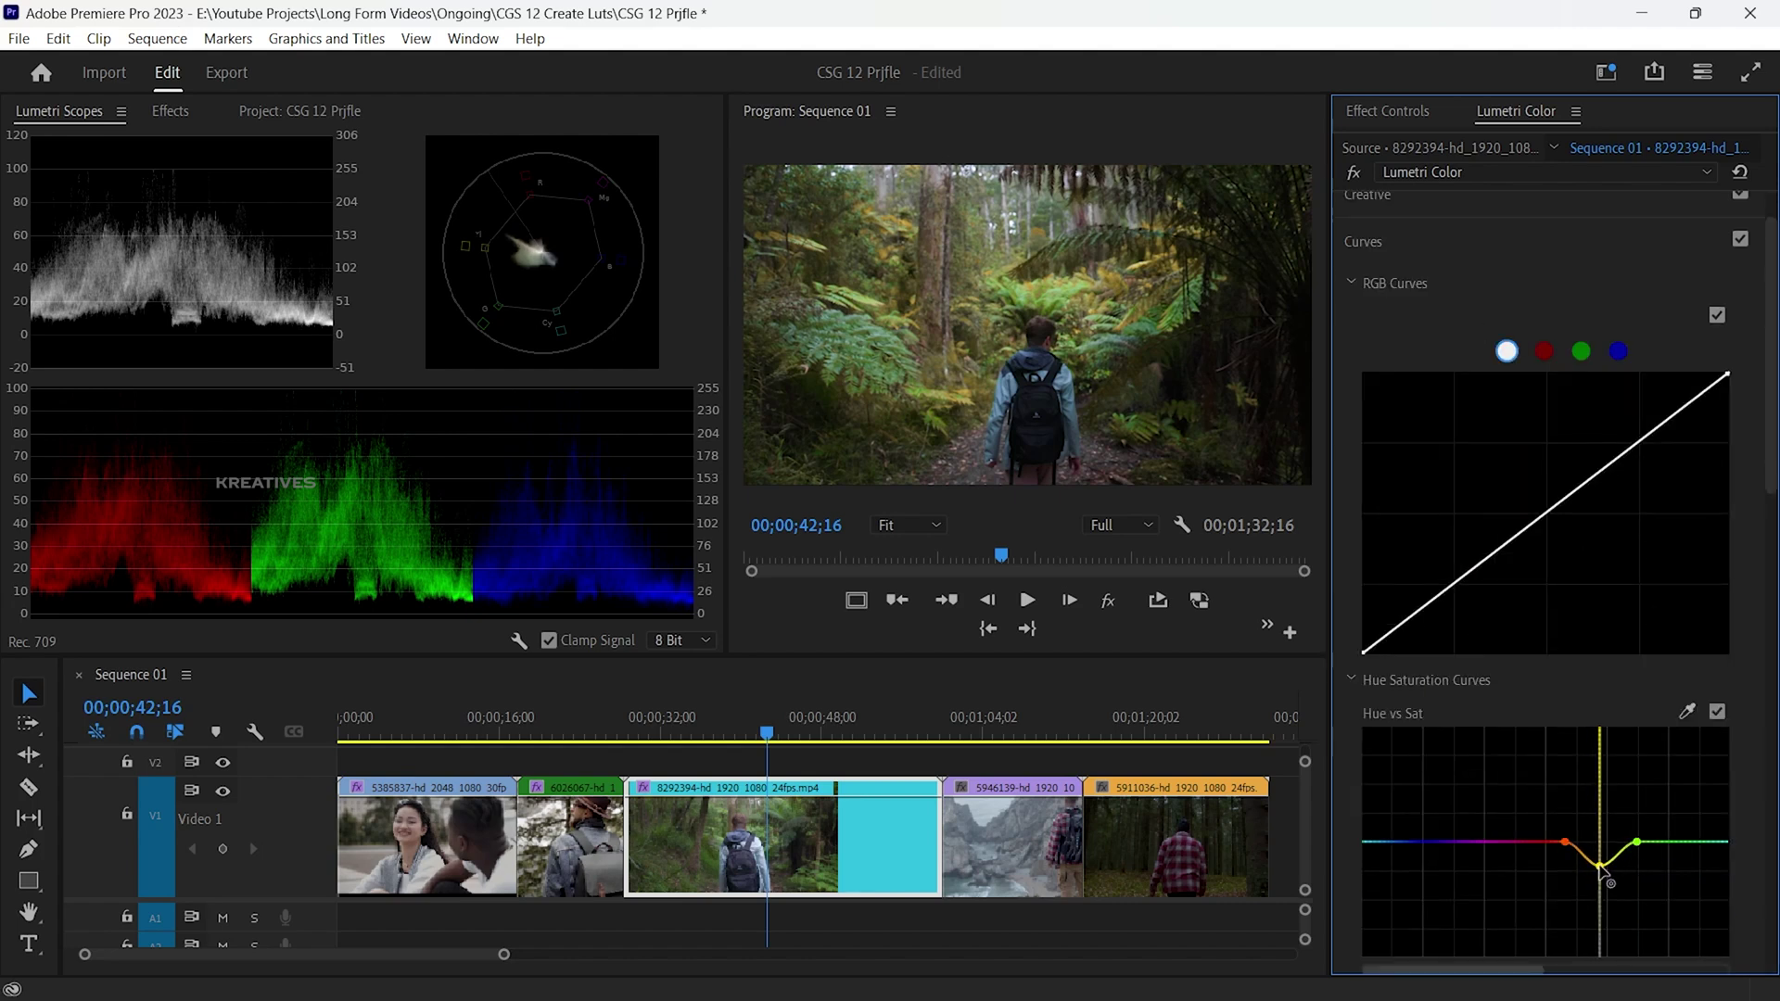
Compare the forest path clip with and without the whole Curves section, leaving it enabled.
{"action": "left_click", "coordinate": [1741, 239]}
{"action": "left_click", "coordinate": [1741, 239]}
{"action": "left_click", "coordinate": [1741, 239]}
{"action": "left_click", "coordinate": [1741, 239]}
On the fourth clip, the man with outstretched arms by the sea, set Contrast to 41.7 and Shadows to -19.4.
{"action": "left_click_drag", "start_coordinate": [799, 717], "coordinate": [925, 719]}
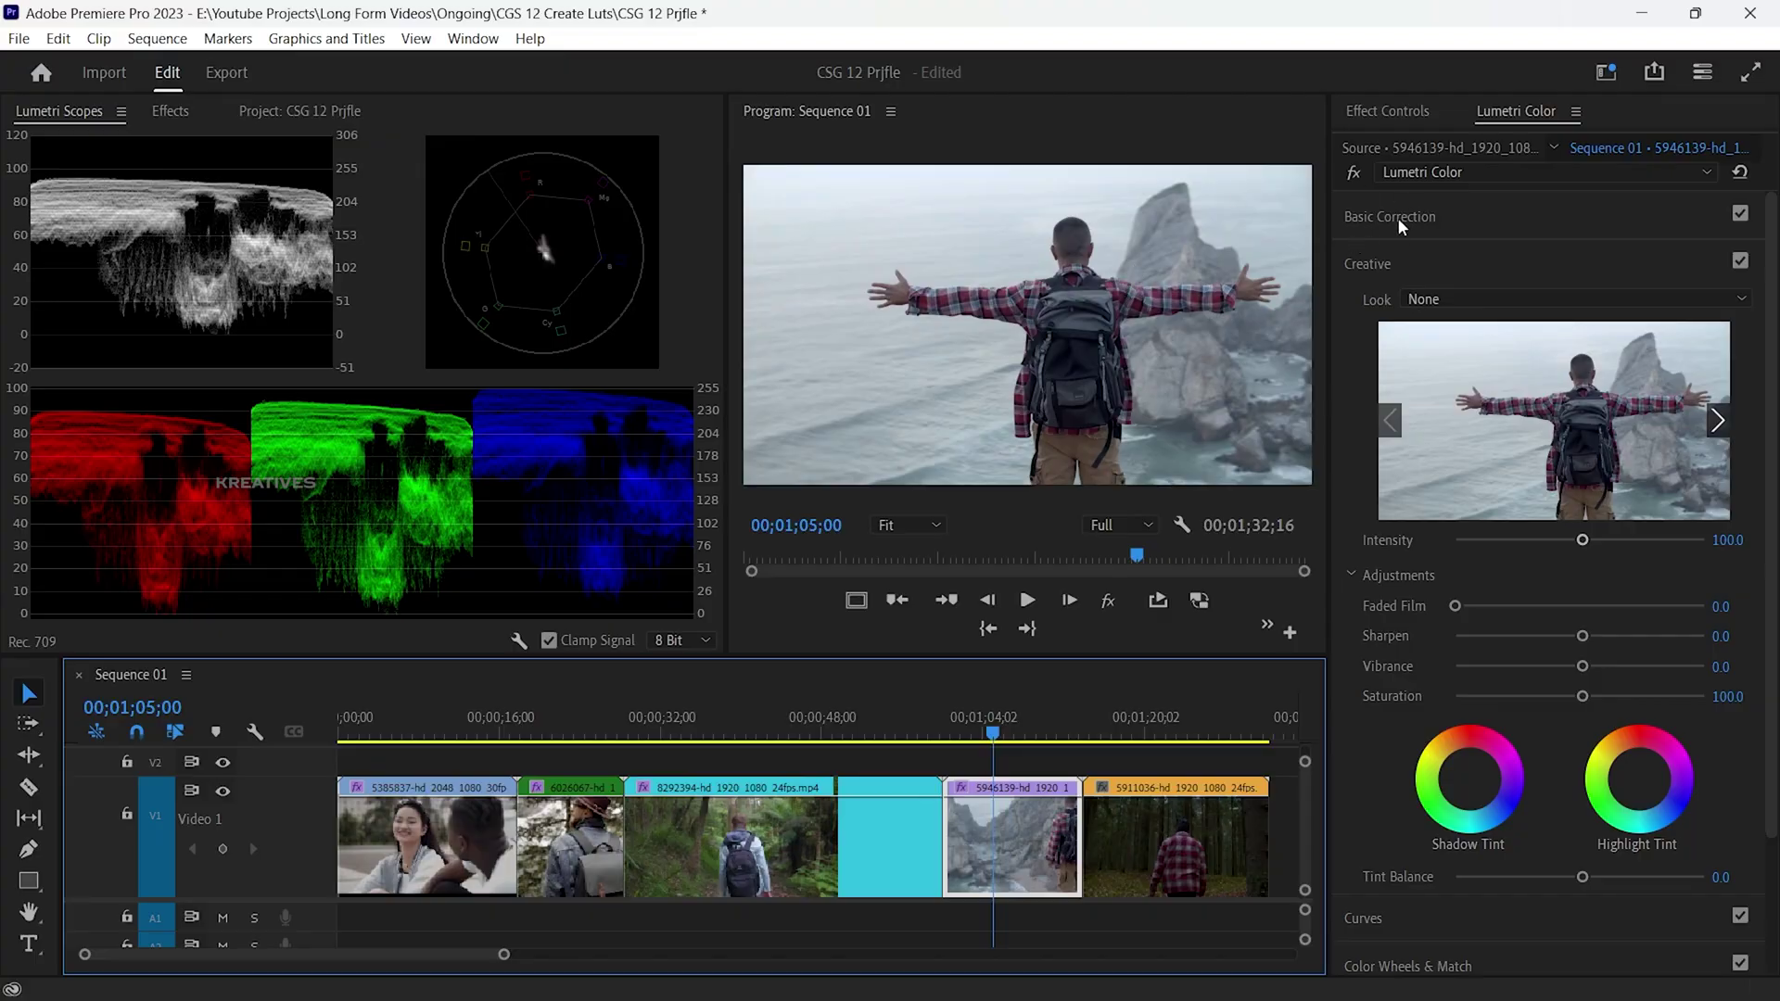
{"action": "left_click", "coordinate": [1390, 217]}
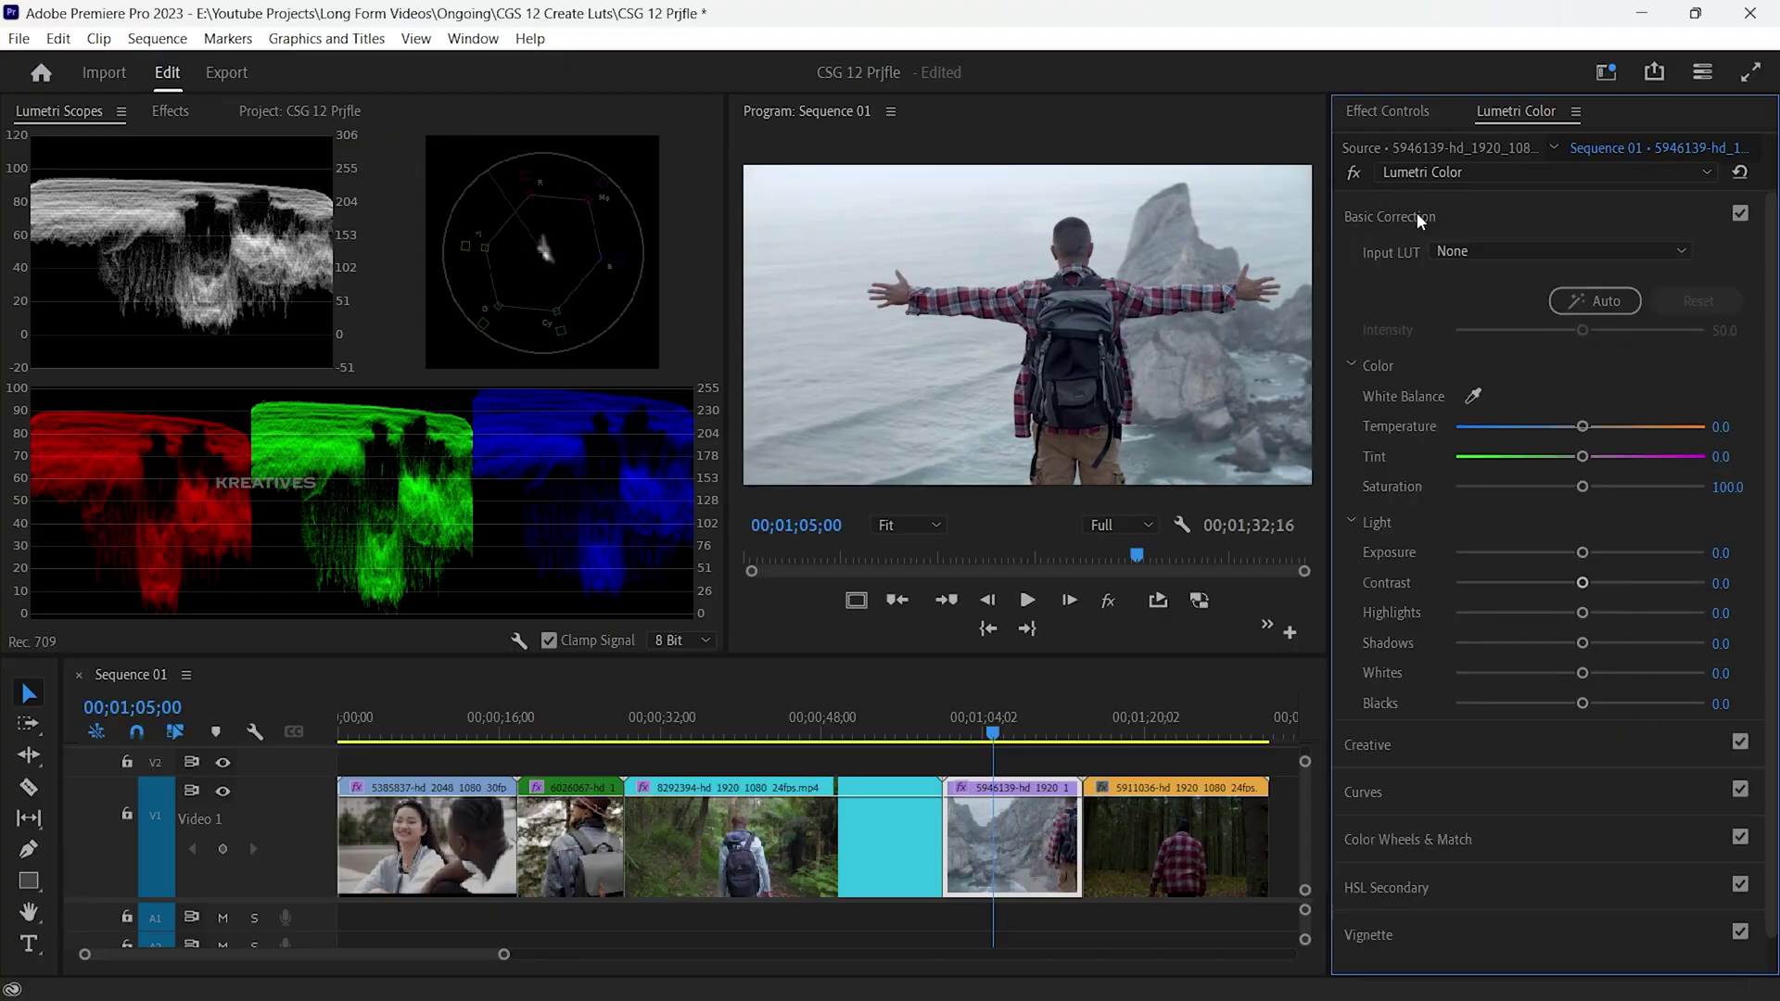
{"action": "left_click_drag", "start_coordinate": [1580, 583], "coordinate": [1609, 584]}
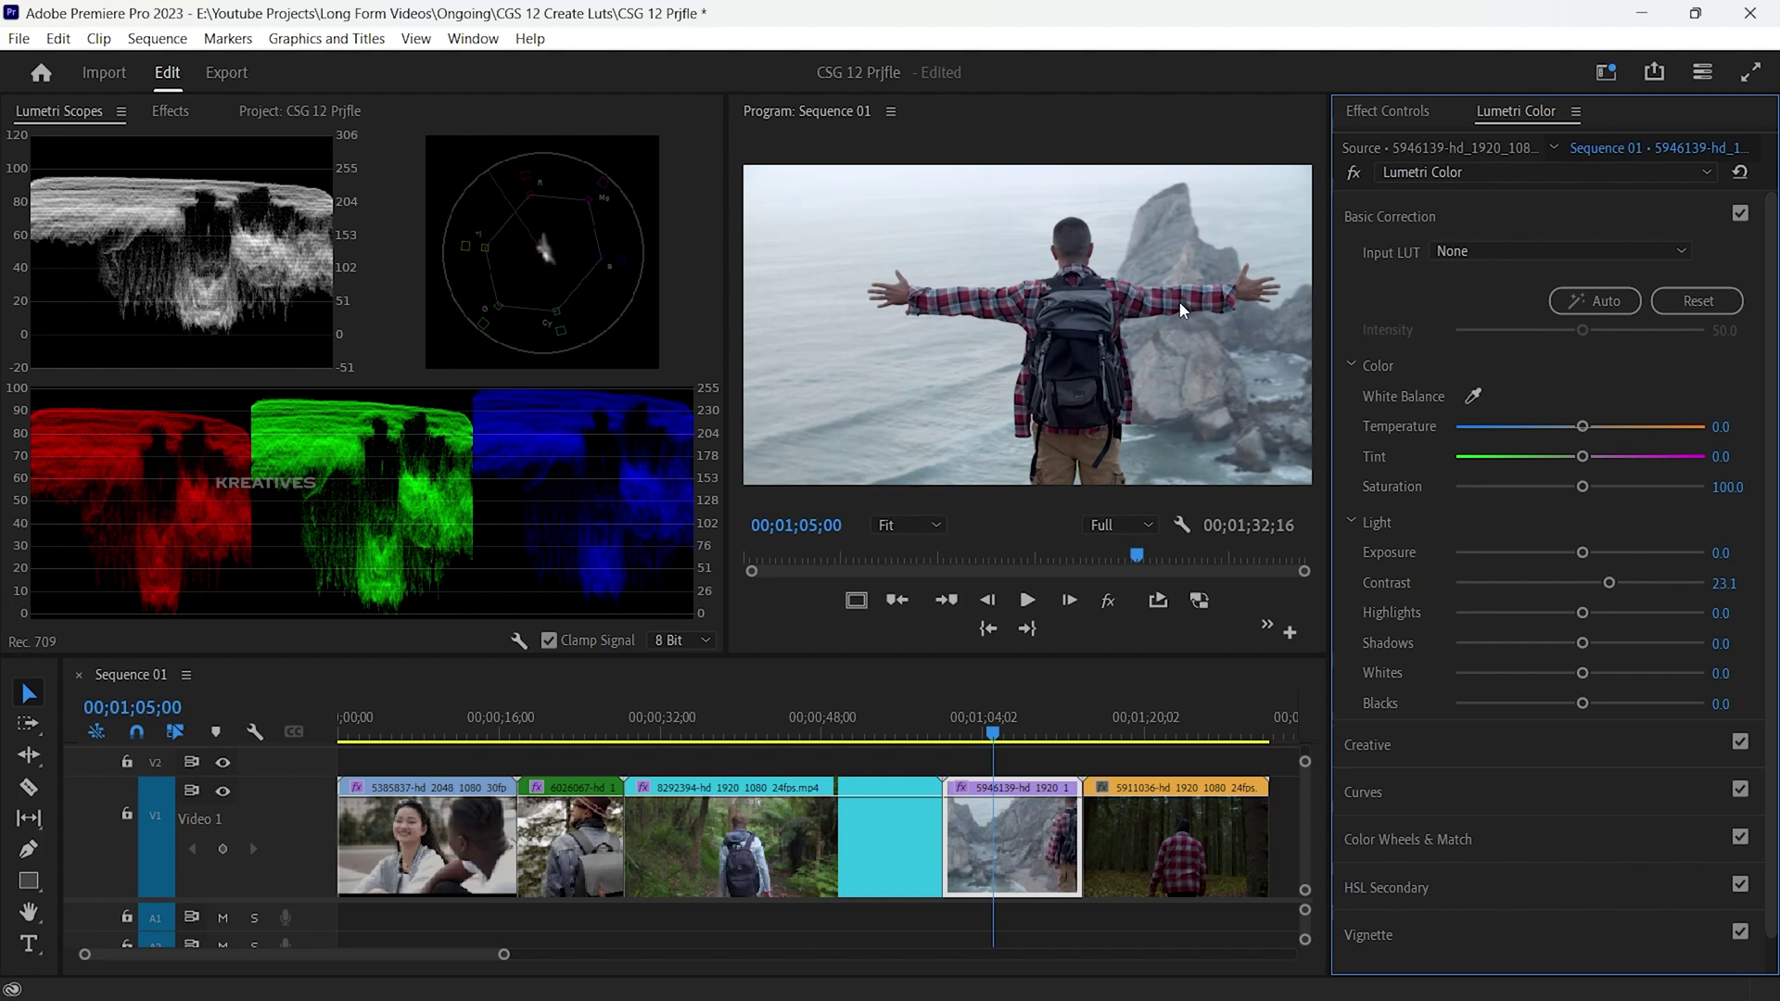
{"action": "left_click_drag", "start_coordinate": [1611, 584], "coordinate": [1631, 584]}
{"action": "left_click_drag", "start_coordinate": [1581, 643], "coordinate": [1556, 643]}
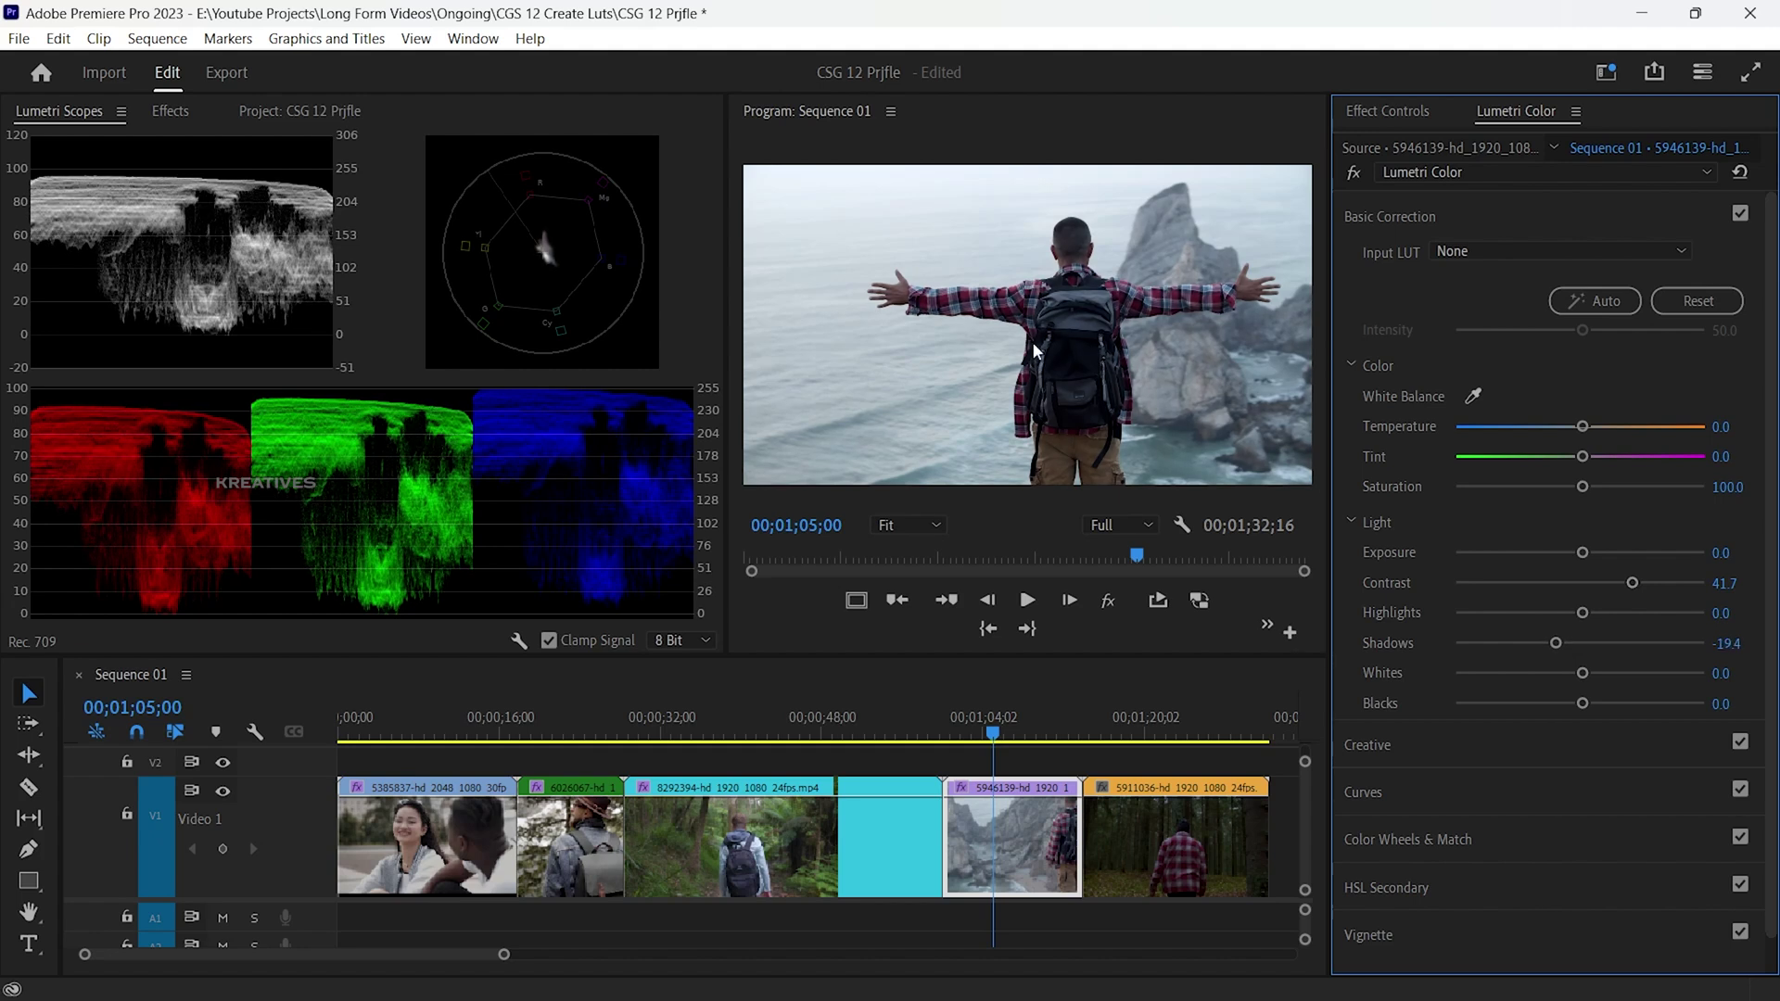
Apply the Example look to the seaside clip and set its Creative intensity to 61.1.
{"action": "left_click", "coordinate": [1421, 215]}
{"action": "left_click", "coordinate": [1428, 261]}
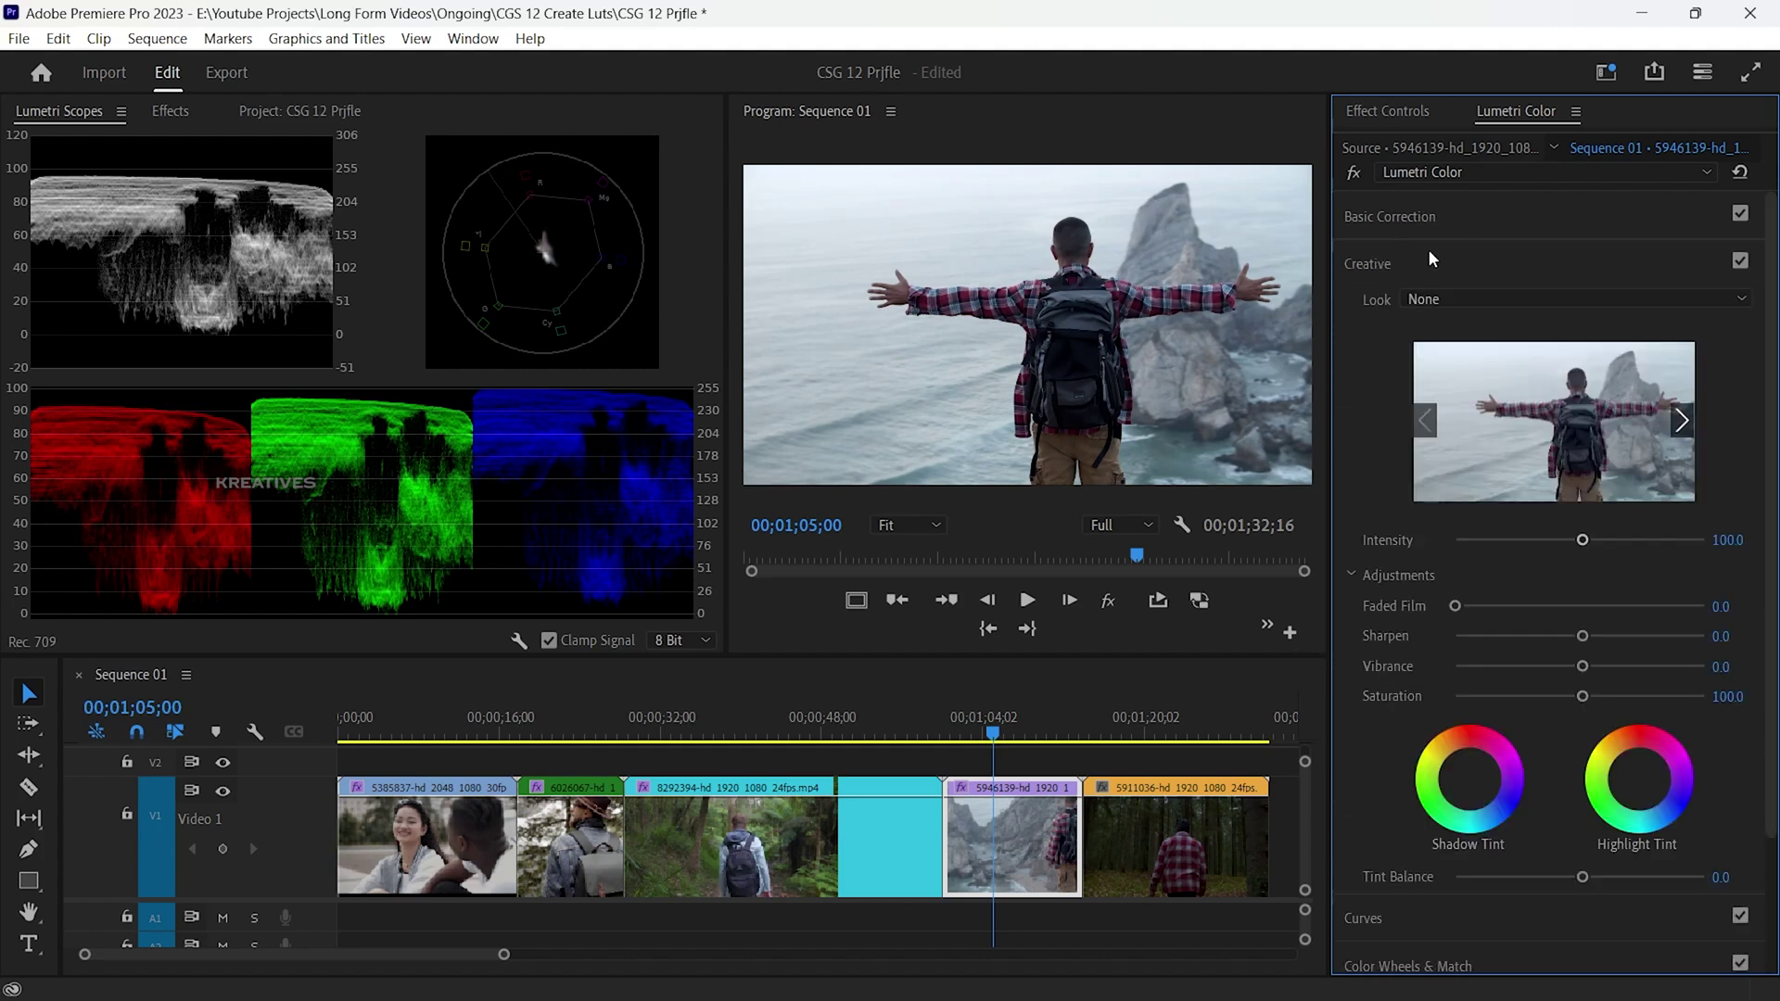
{"action": "left_click", "coordinate": [1439, 300]}
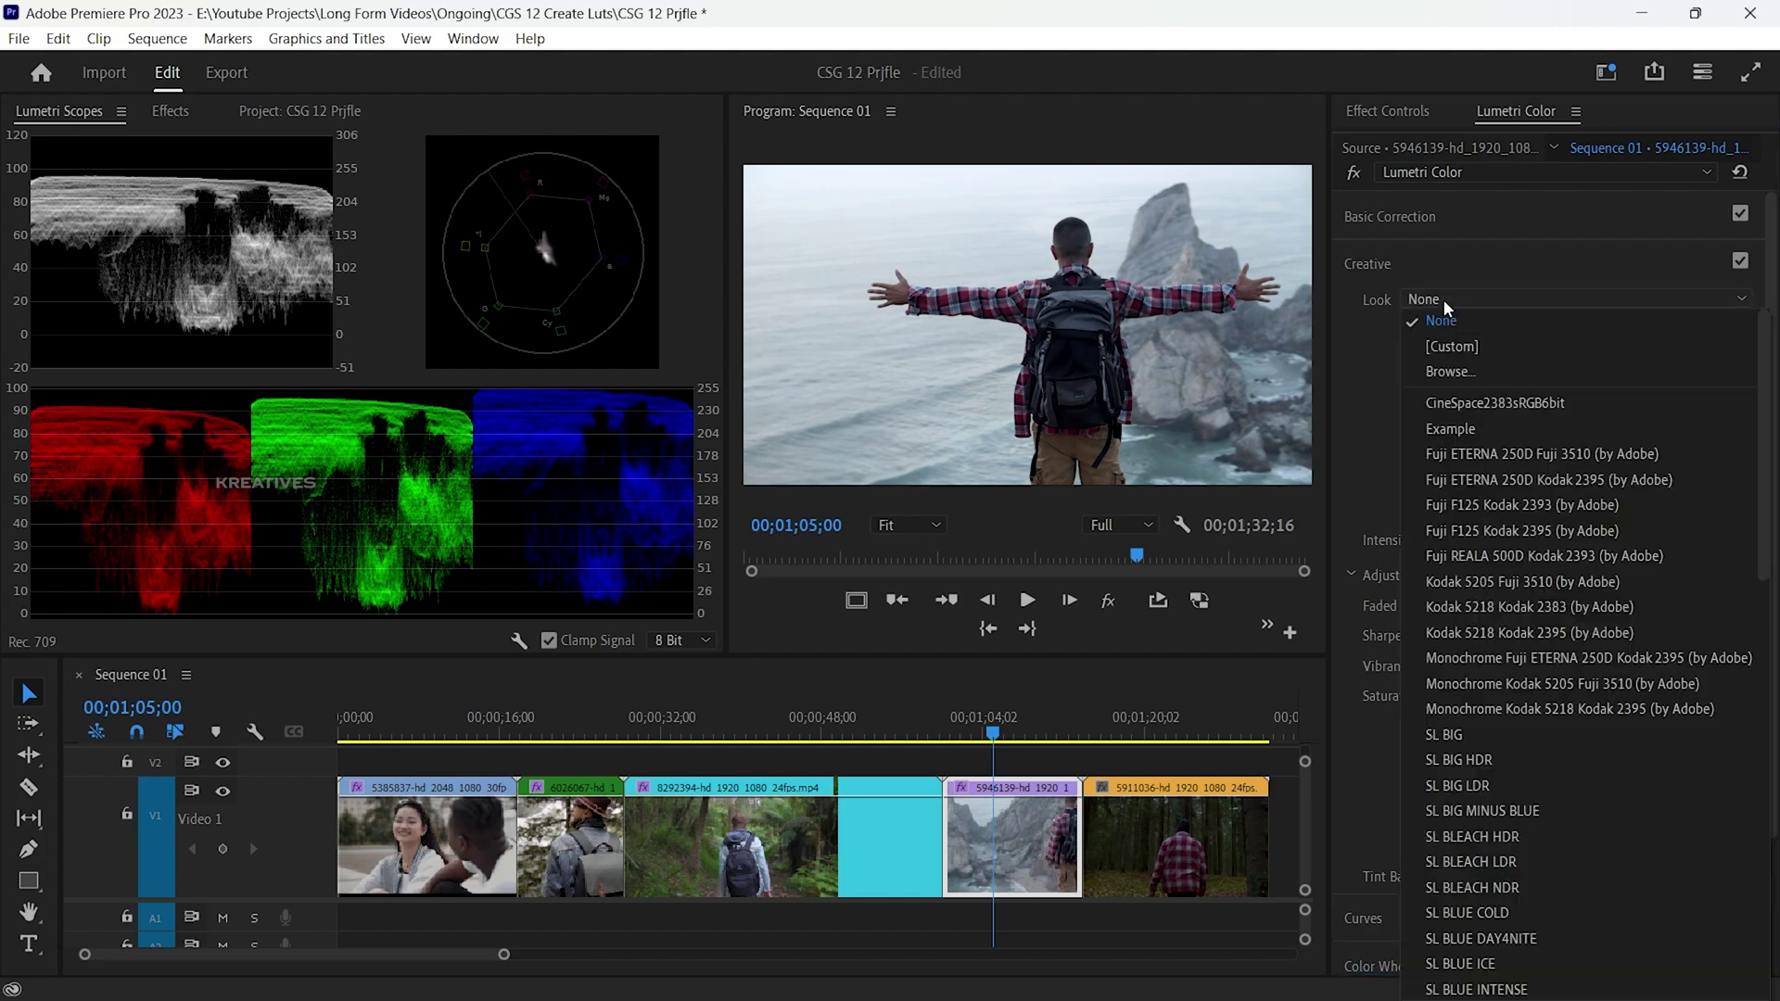
{"action": "left_click", "coordinate": [1488, 426]}
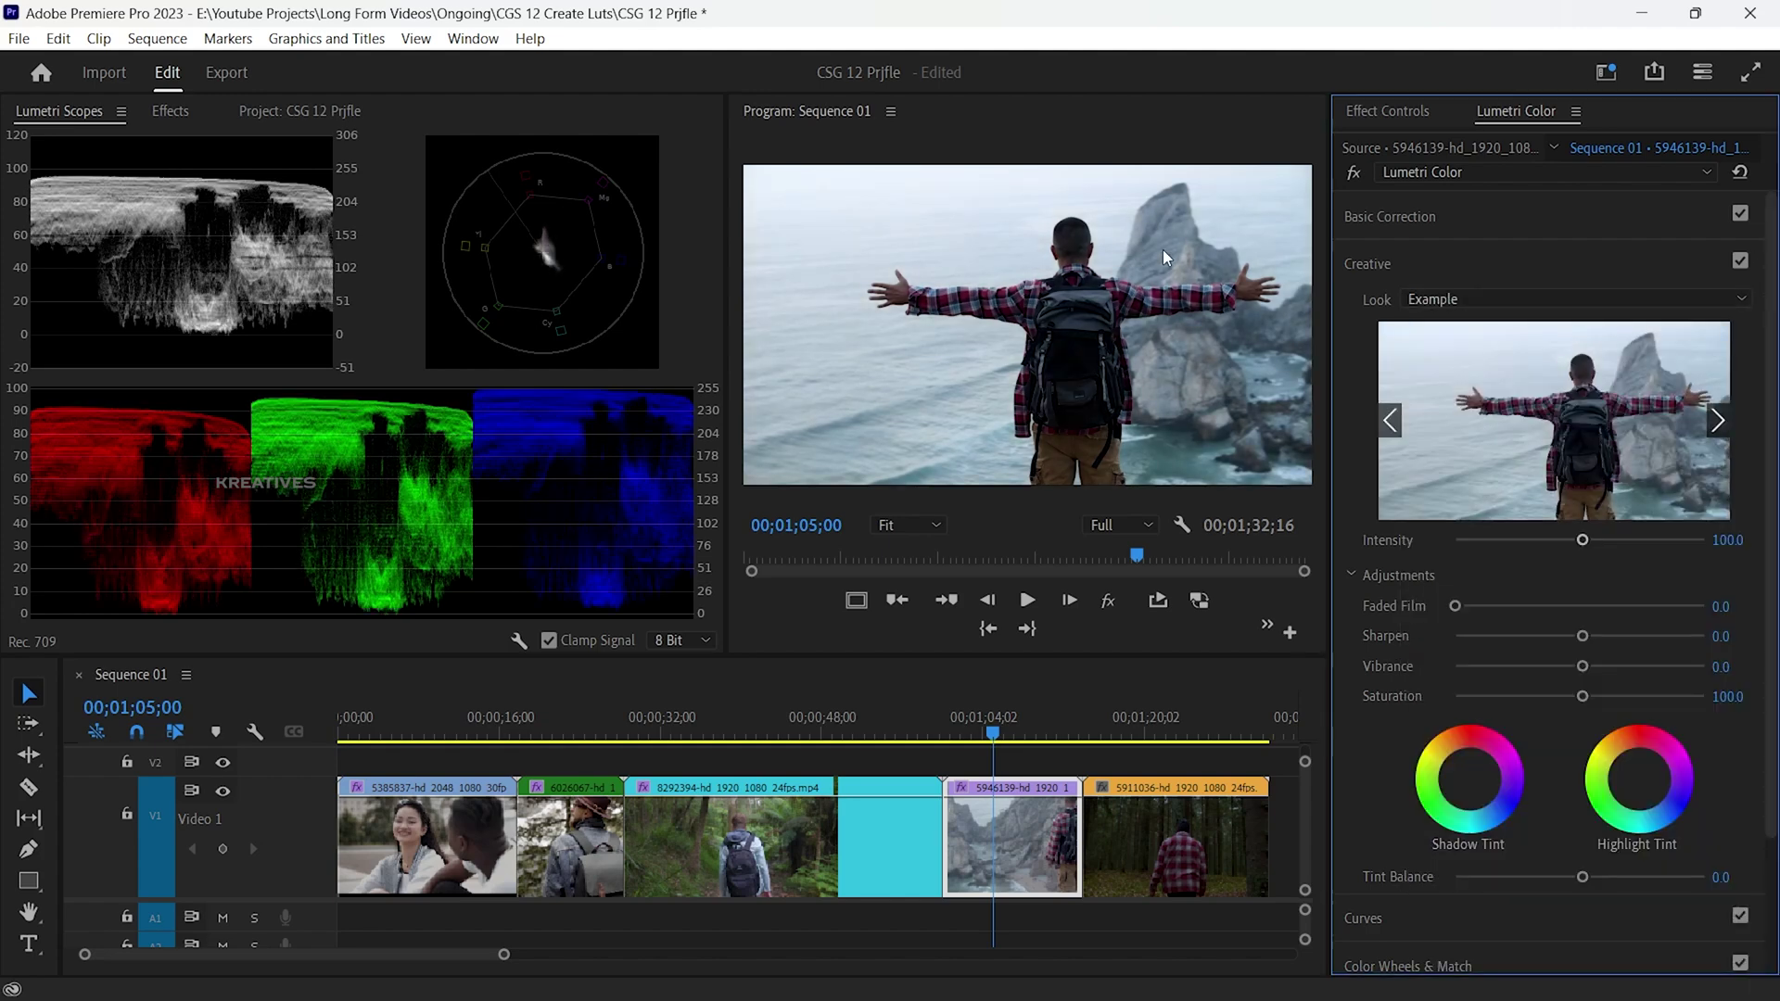
{"action": "left_click_drag", "start_coordinate": [1582, 541], "coordinate": [1531, 541]}
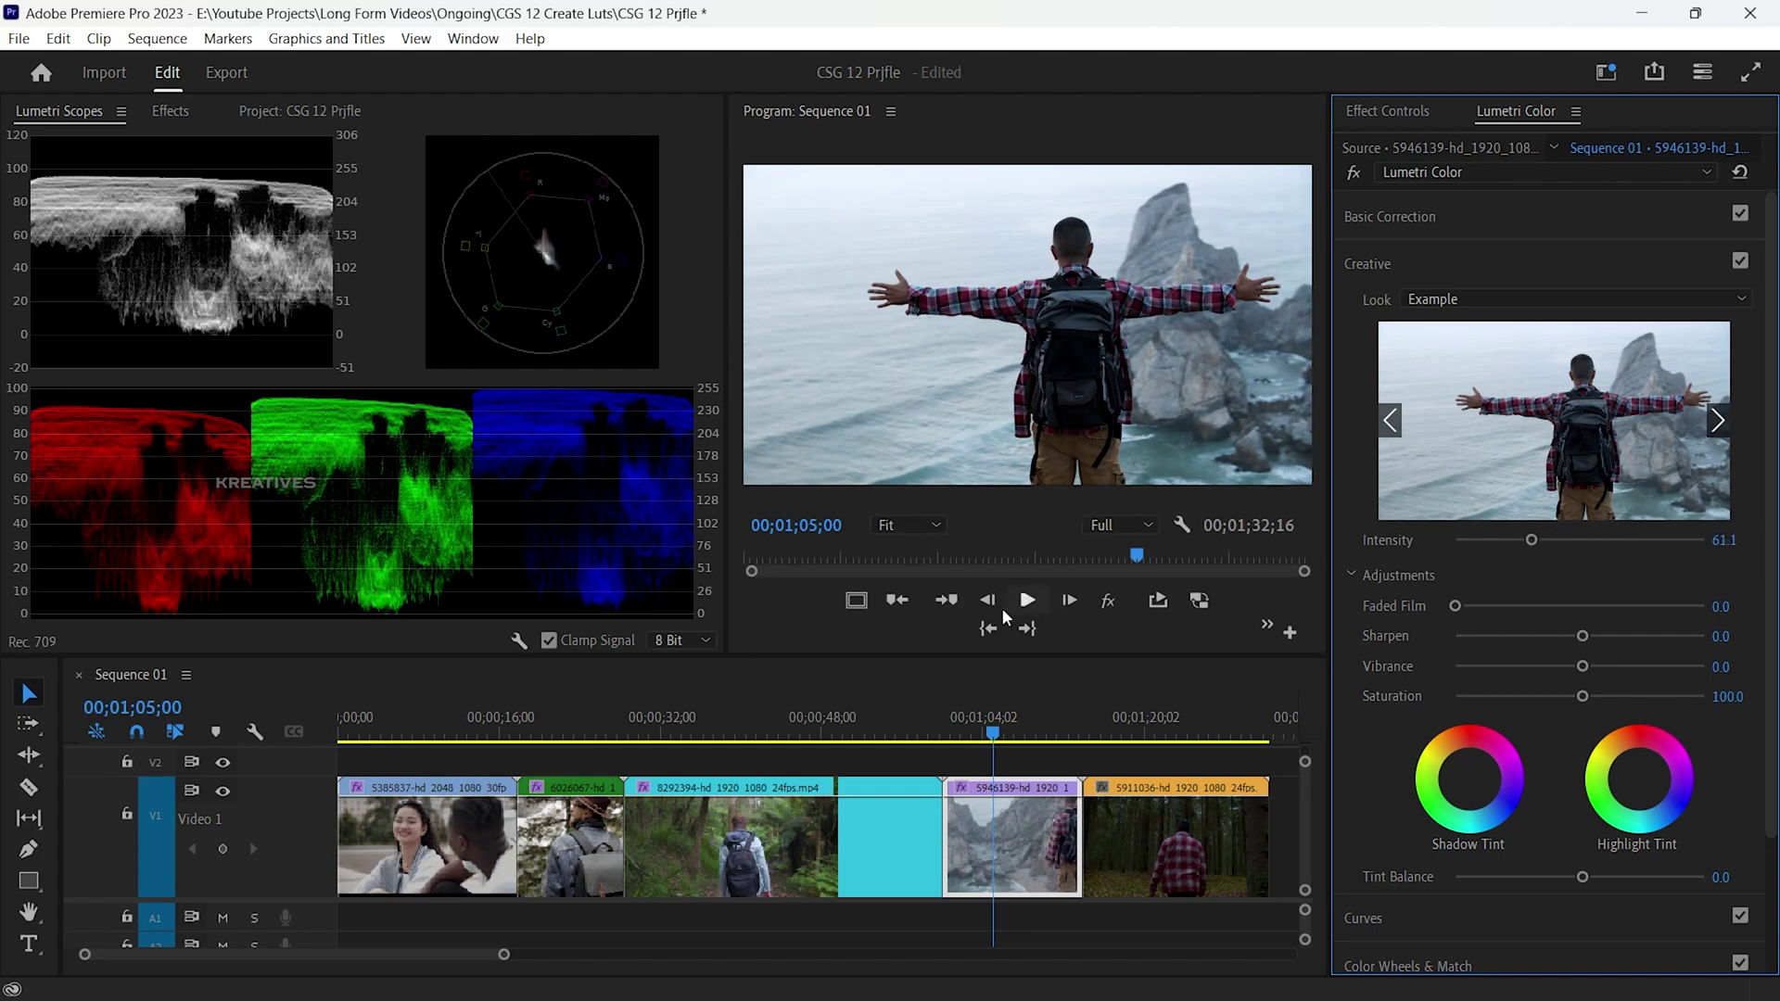
Compare the seaside clip with and without all effects using Global FX Mute, leaving the effects on.
{"action": "left_click", "coordinate": [1101, 603]}
{"action": "left_click", "coordinate": [1101, 603]}
{"action": "left_click", "coordinate": [1102, 604]}
{"action": "left_click", "coordinate": [1101, 604]}
On the last clip, the man among tall trees, set Highlights to 13.9 and Exposure to 0.6.
{"action": "left_click_drag", "start_coordinate": [1011, 728], "coordinate": [1129, 728]}
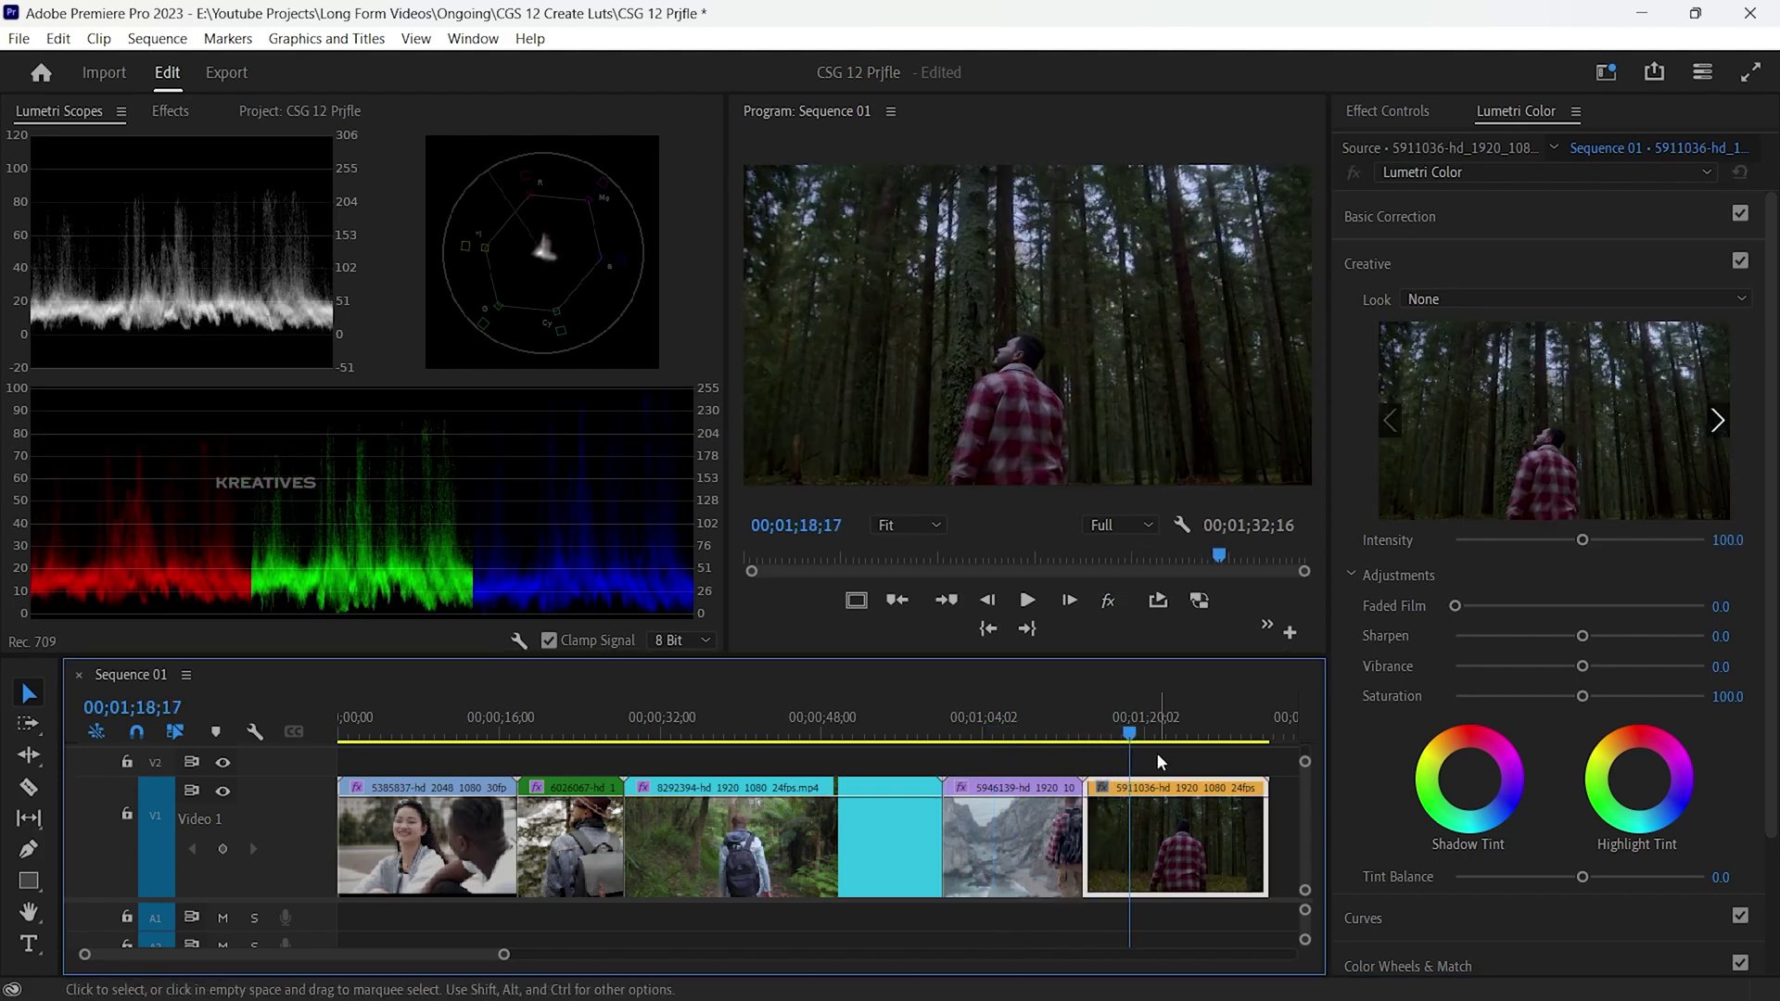
{"action": "left_click", "coordinate": [1407, 215]}
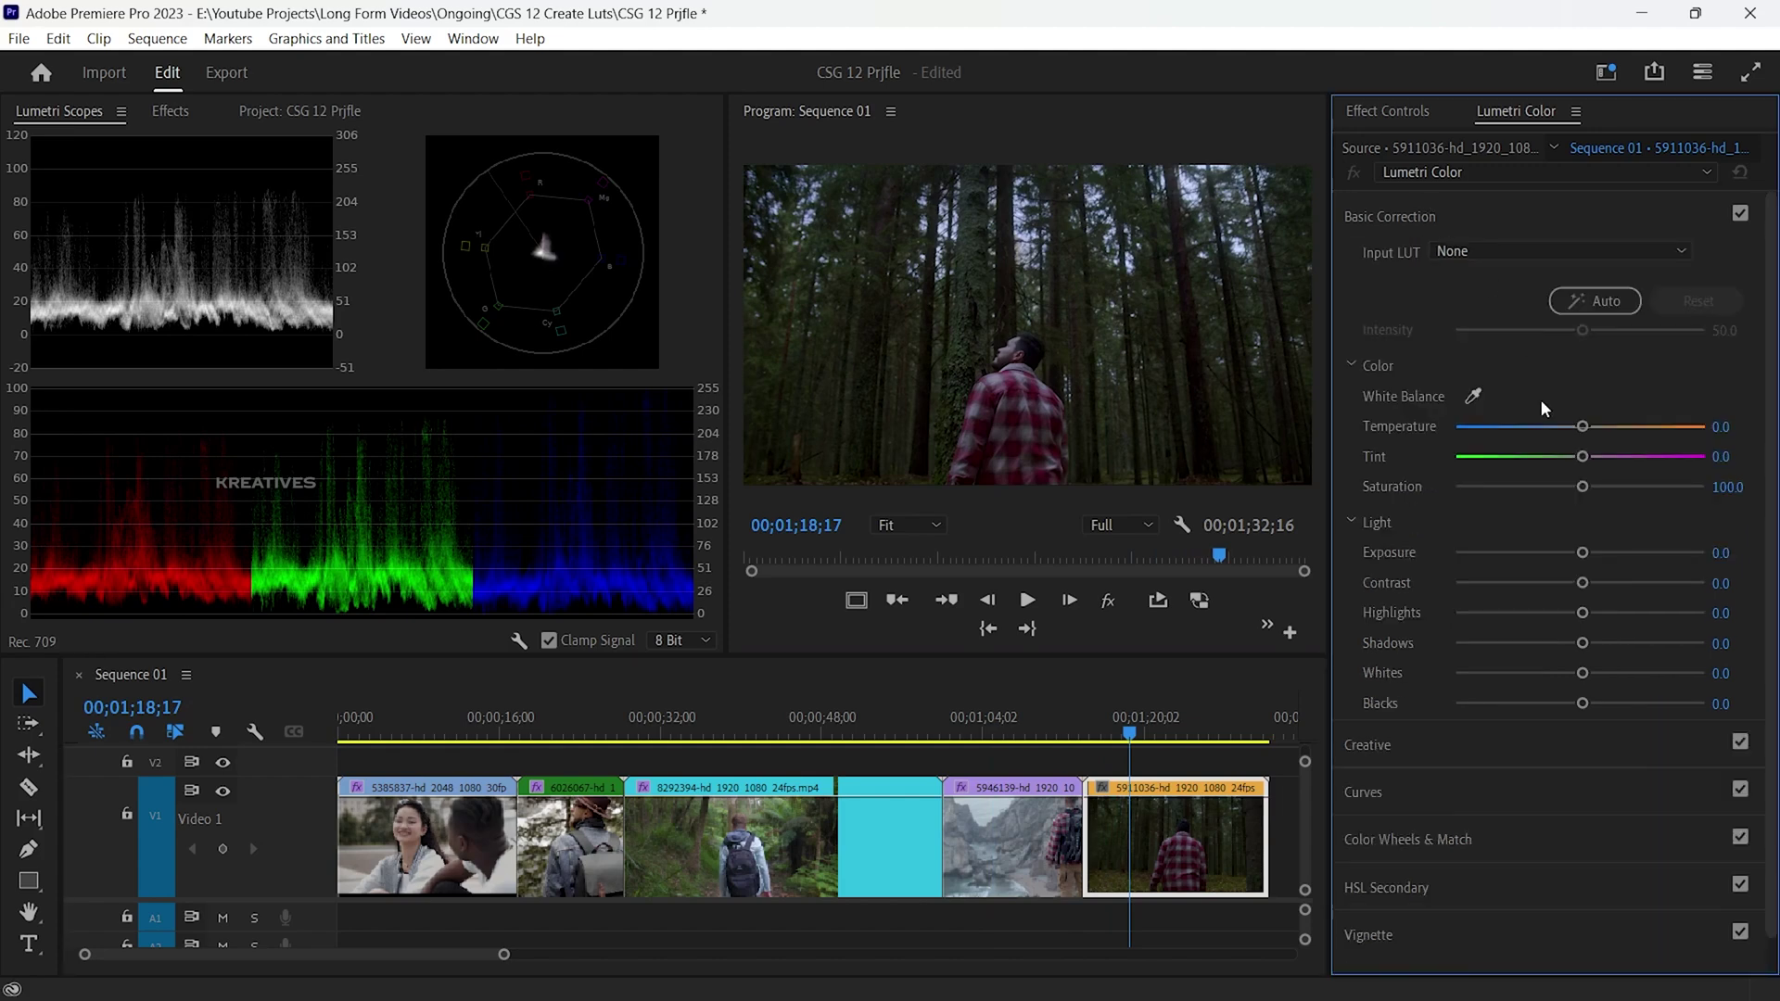
{"action": "left_click_drag", "start_coordinate": [1587, 614], "coordinate": [1599, 620]}
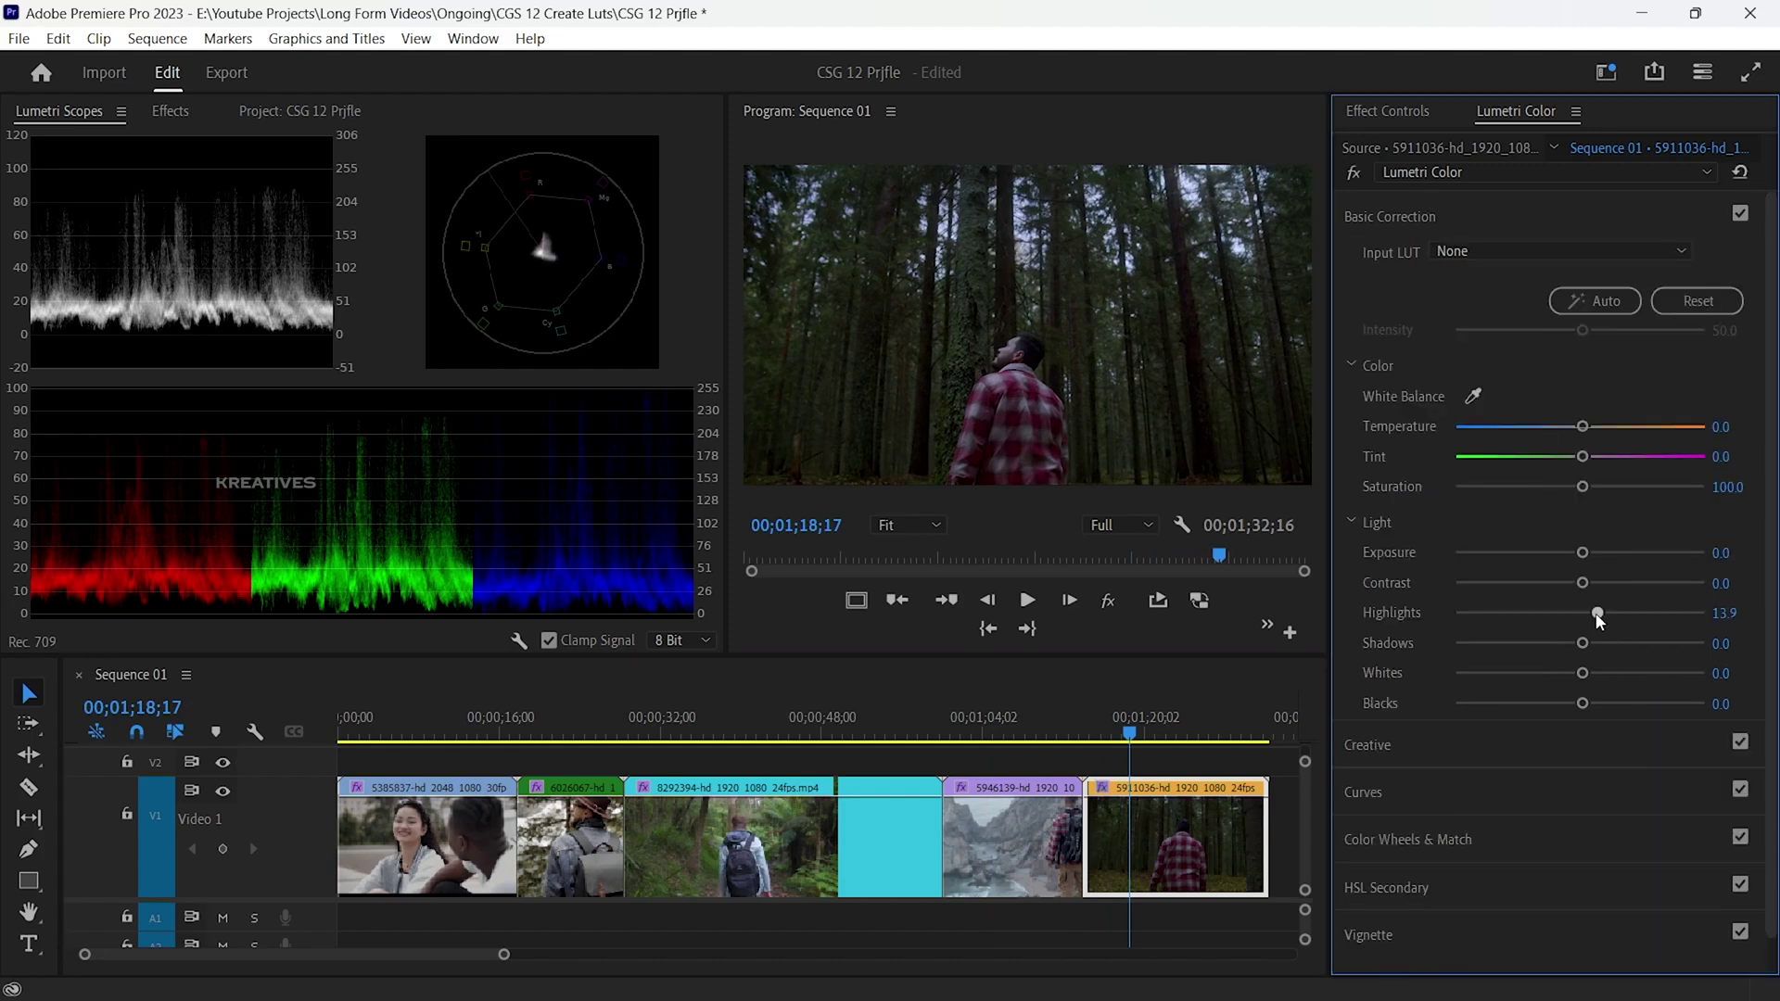
{"action": "left_click_drag", "start_coordinate": [1585, 553], "coordinate": [1597, 555]}
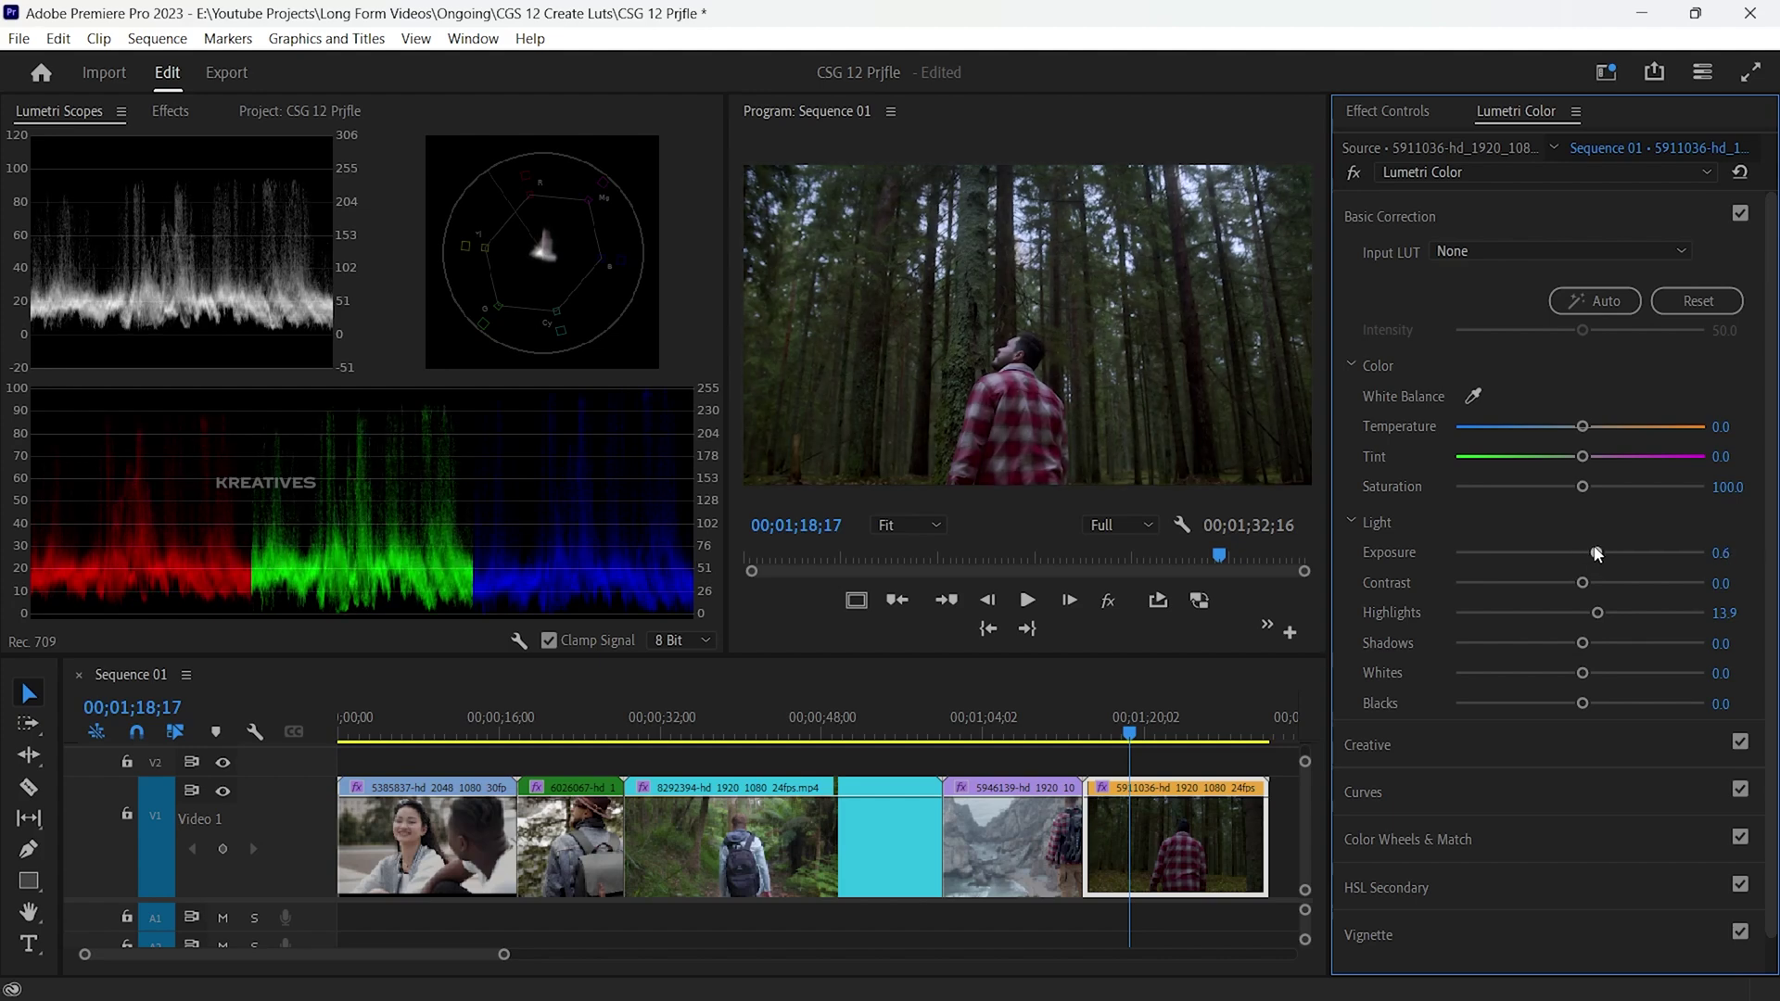
Apply the Example look to the last clip in the Creative section.
{"action": "left_click", "coordinate": [1415, 217]}
{"action": "left_click", "coordinate": [1439, 268]}
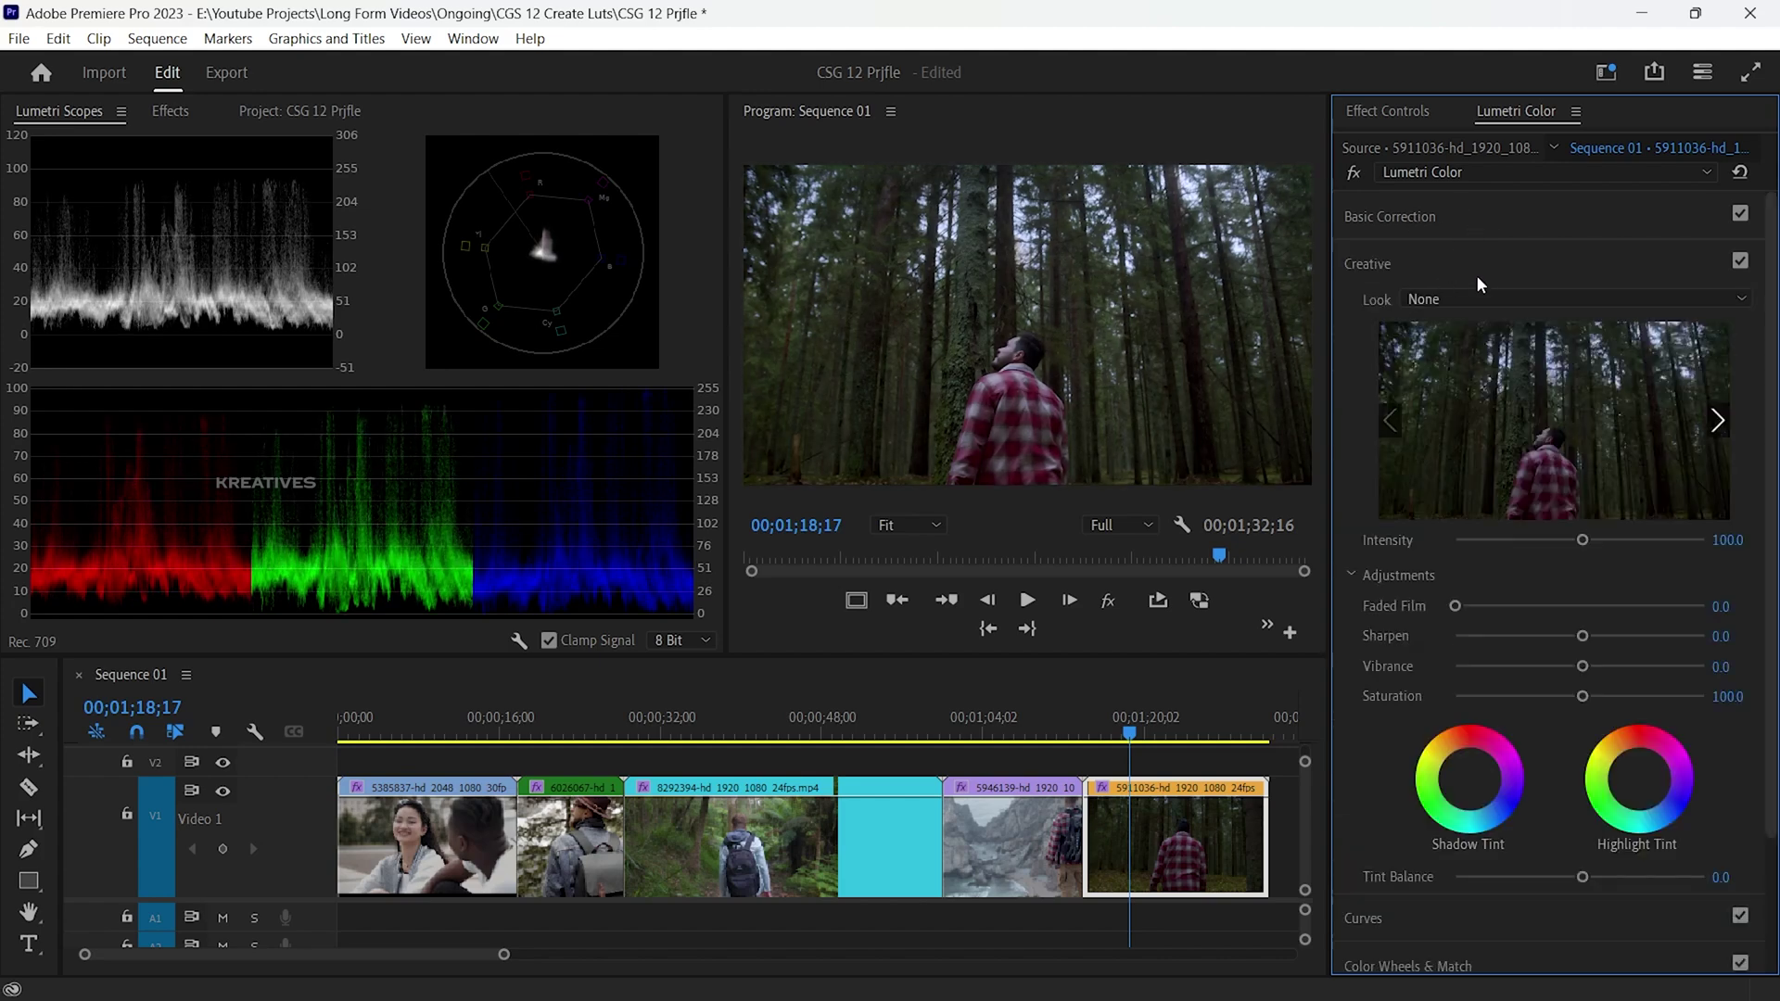
{"action": "left_click", "coordinate": [1465, 298]}
{"action": "left_click", "coordinate": [1499, 427]}
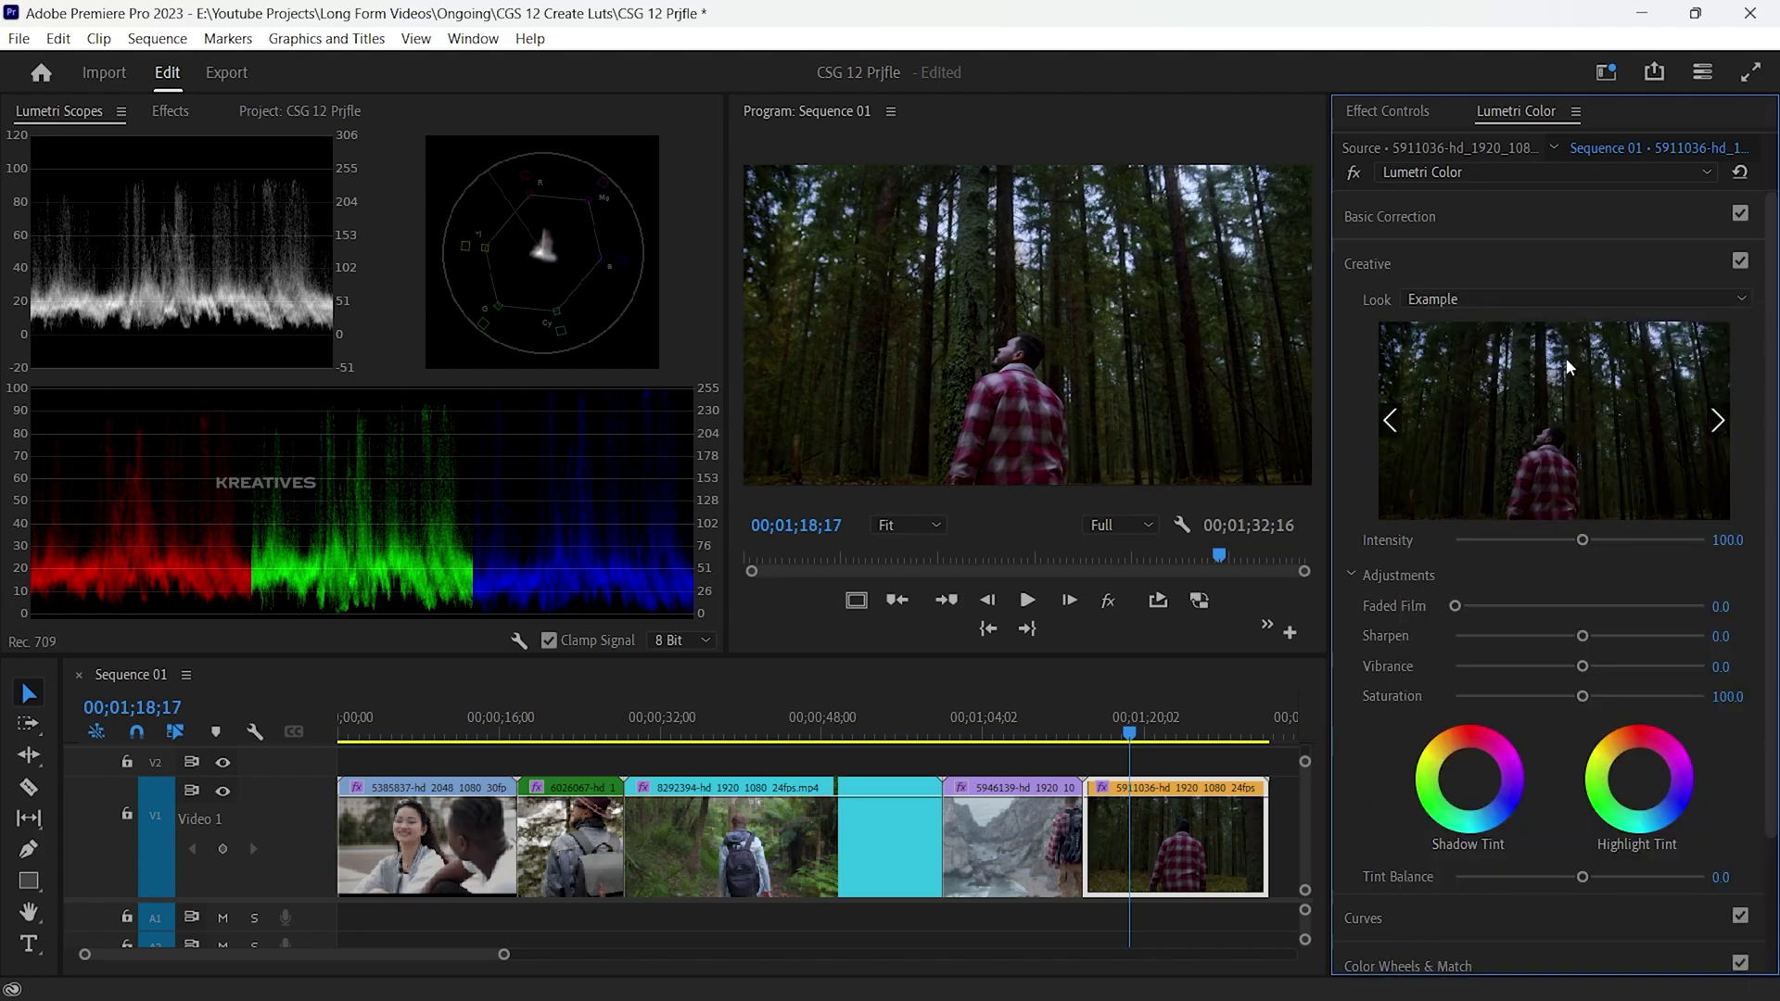
Compare the last clip with and without the Creative section, leaving it enabled.
{"action": "left_click", "coordinate": [1741, 263]}
{"action": "left_click", "coordinate": [1741, 265]}
{"action": "left_click", "coordinate": [1742, 264]}
{"action": "left_click", "coordinate": [1741, 264]}
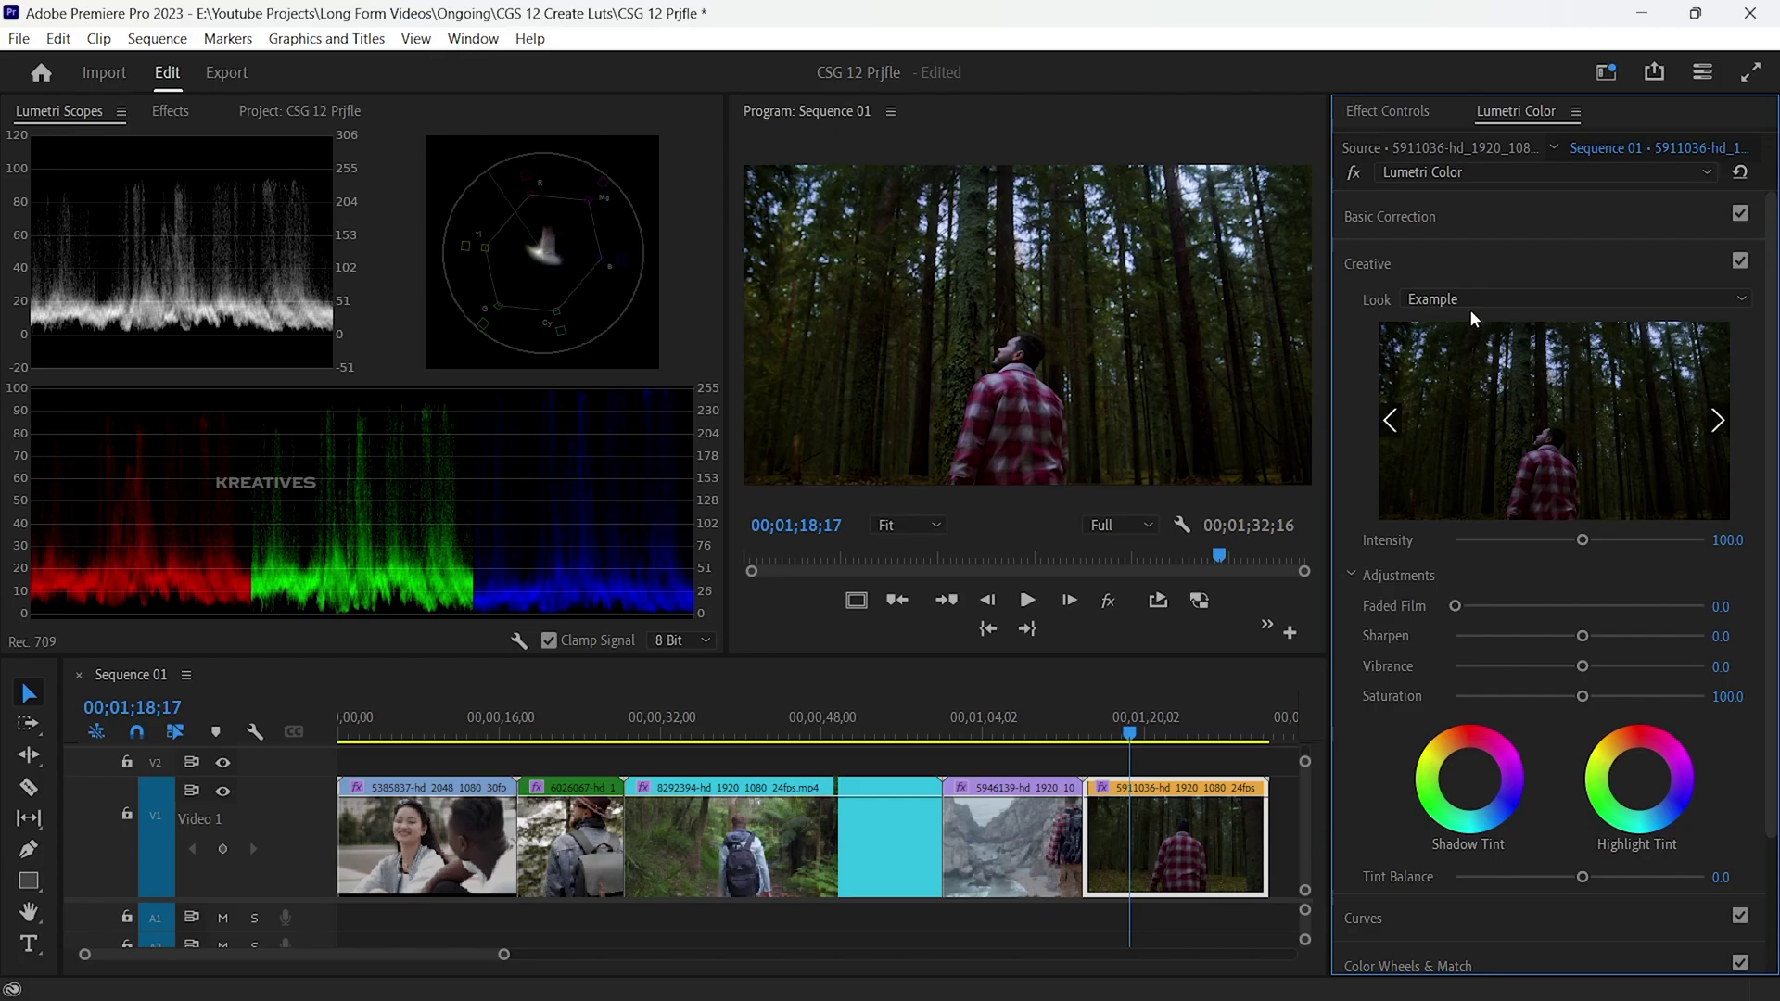